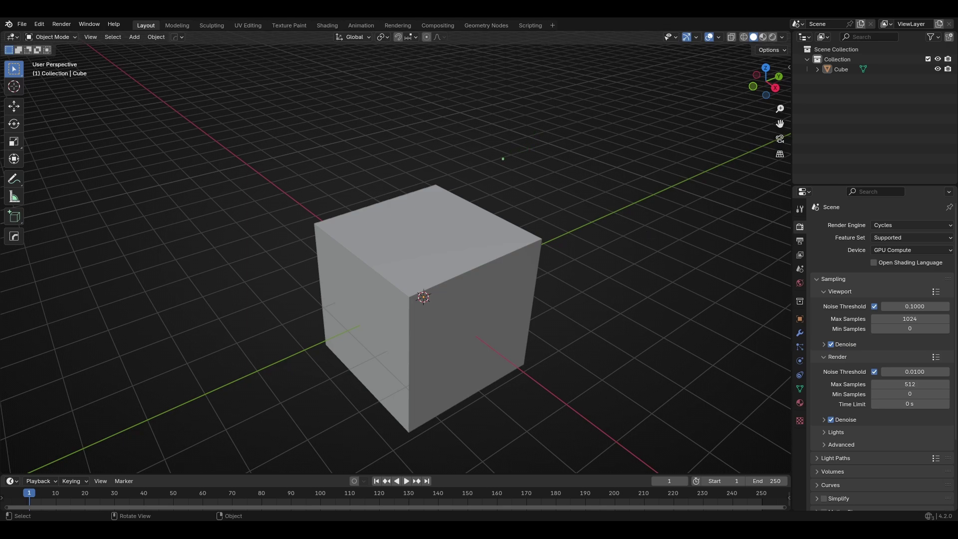
{"action": "left_click_drag", "start_coordinate": [503, 158], "coordinate": [584, 102]}
{"action": "left_click_drag", "start_coordinate": [527, 174], "coordinate": [616, 107]}
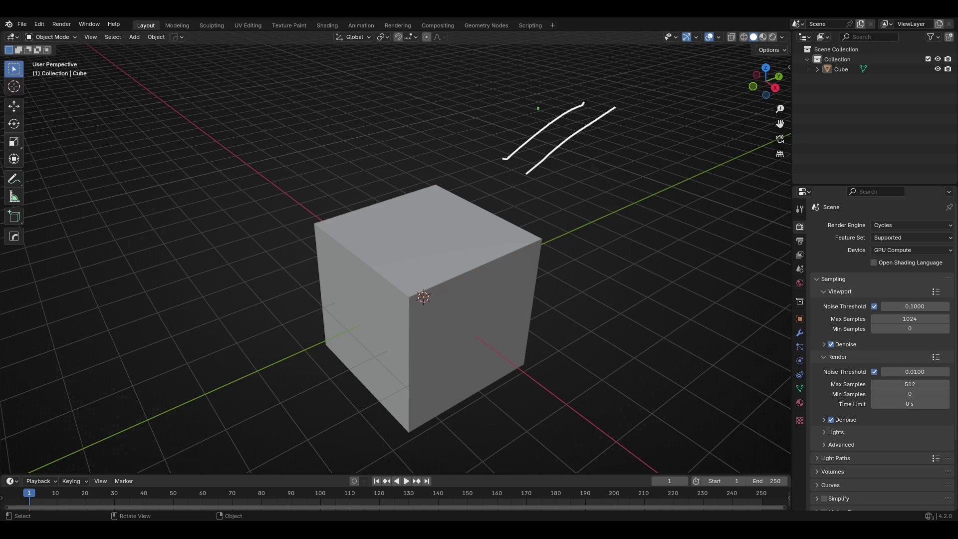
{"action": "left_click_drag", "start_coordinate": [689, 218], "coordinate": [754, 158]}
{"action": "mouse_move", "coordinate": [741, 161]}
{"action": "left_mouse_down"}
{"action": "mouse_move", "coordinate": [772, 140]}
{"action": "mouse_move", "coordinate": [752, 181]}
{"action": "left_mouse_up"}
{"action": "mouse_move", "coordinate": [798, 63]}
{"action": "left_mouse_down"}
{"action": "mouse_move", "coordinate": [804, 177]}
{"action": "mouse_move", "coordinate": [952, 173]}
{"action": "mouse_move", "coordinate": [952, 62]}
{"action": "mouse_move", "coordinate": [889, 31]}
{"action": "mouse_move", "coordinate": [780, 44]}
{"action": "left_mouse_up"}
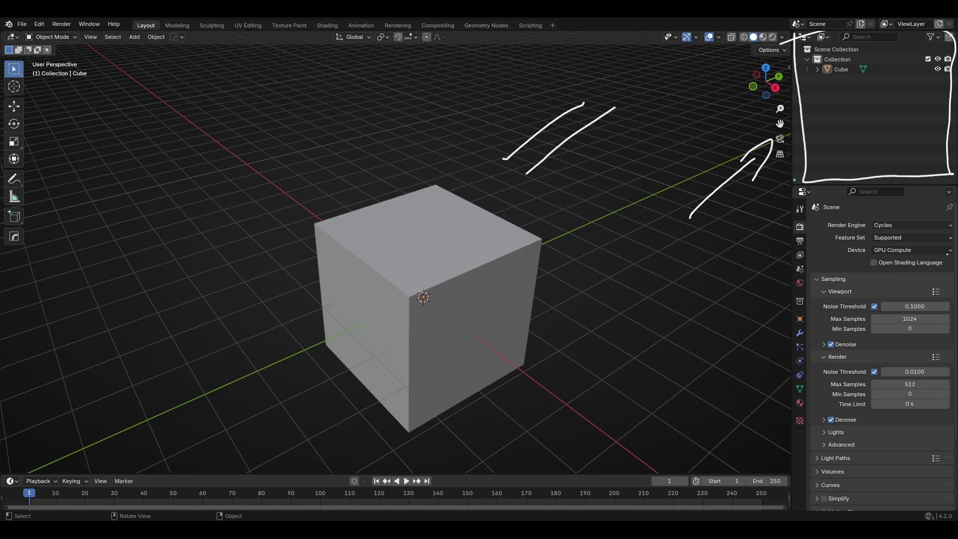
{"action": "mouse_move", "coordinate": [795, 177]}
{"action": "left_mouse_down"}
{"action": "mouse_move", "coordinate": [791, 507]}
{"action": "mouse_move", "coordinate": [951, 504]}
{"action": "left_mouse_up"}
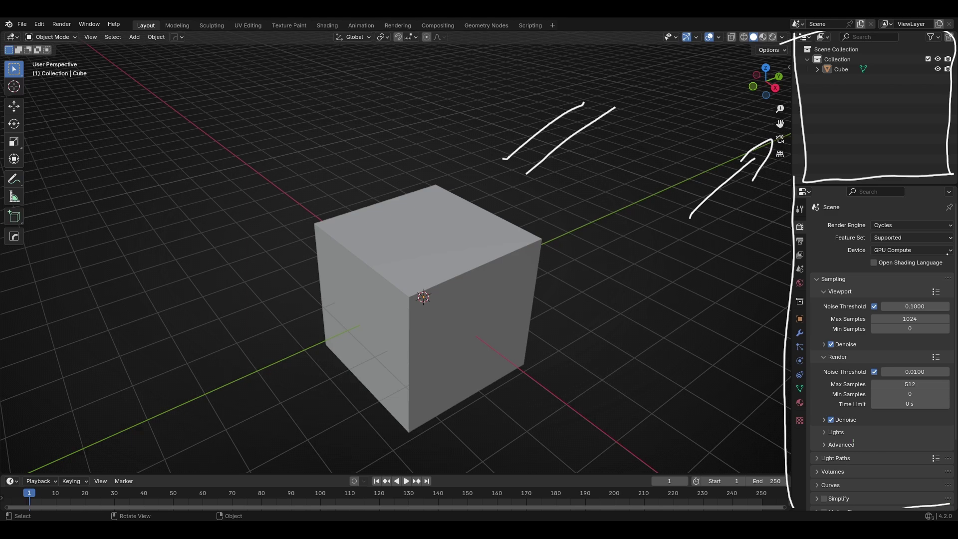
{"action": "left_click_drag", "start_coordinate": [662, 324], "coordinate": [738, 344]}
{"action": "mouse_move", "coordinate": [738, 324]}
{"action": "left_mouse_down"}
{"action": "mouse_move", "coordinate": [758, 352]}
{"action": "mouse_move", "coordinate": [720, 357]}
{"action": "left_mouse_up"}
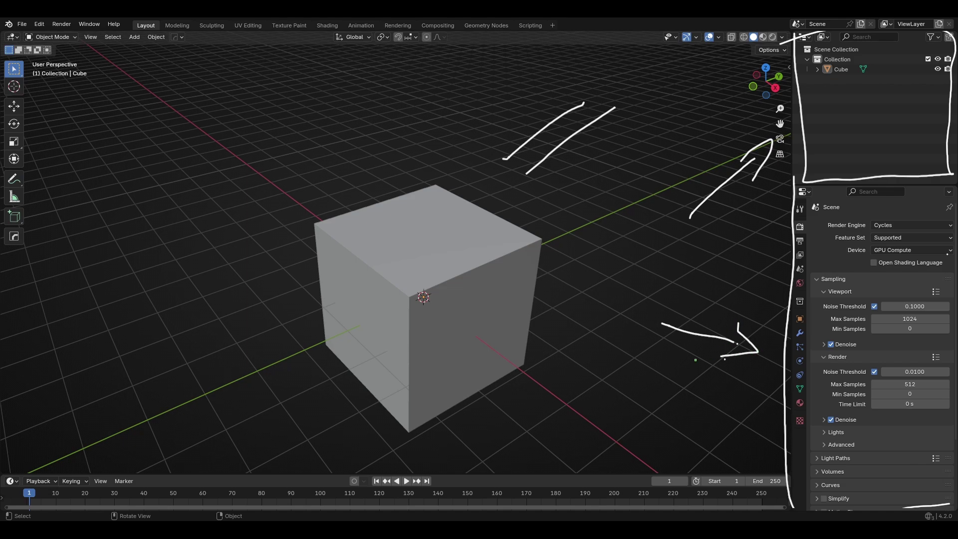
{"action": "mouse_move", "coordinate": [5, 506]}
{"action": "left_mouse_down"}
{"action": "mouse_move", "coordinate": [8, 467]}
{"action": "mouse_move", "coordinate": [444, 446]}
{"action": "mouse_move", "coordinate": [765, 453]}
{"action": "mouse_move", "coordinate": [792, 494]}
{"action": "left_mouse_up"}
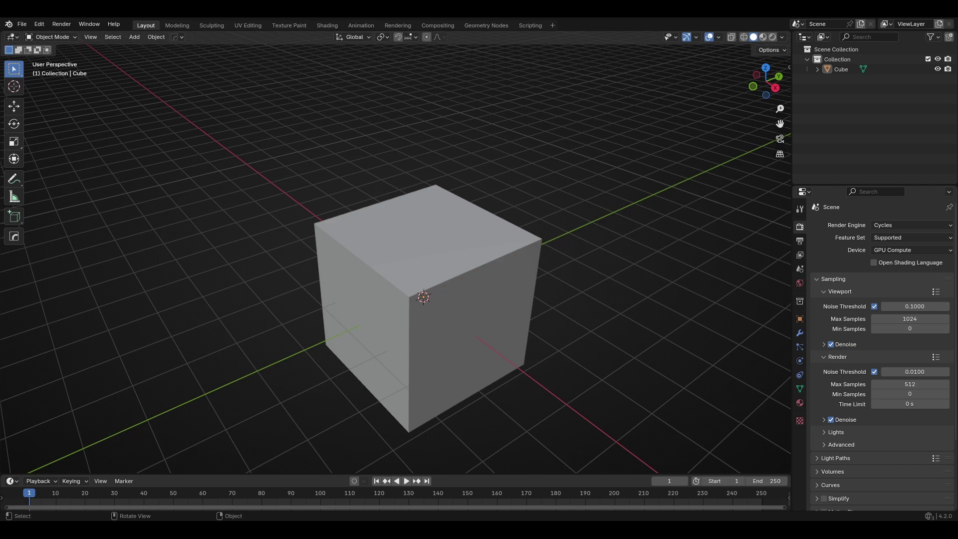
Enable the Screencast Keys display in the 3D viewport and leave the cube deselected.
{"action": "scroll", "coordinate": [399, 260], "scroll_direction": "down", "scroll_amount": 3}
{"action": "middle_click_drag", "start_coordinate": [499, 370], "coordinate": [306, 342]}
{"action": "left_click", "coordinate": [414, 282]}
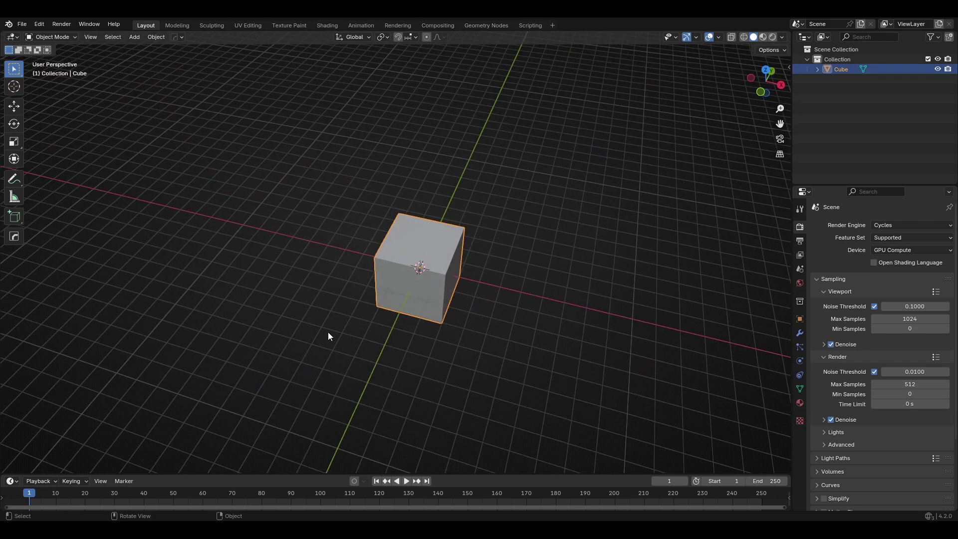
{"action": "key", "text": "n"}
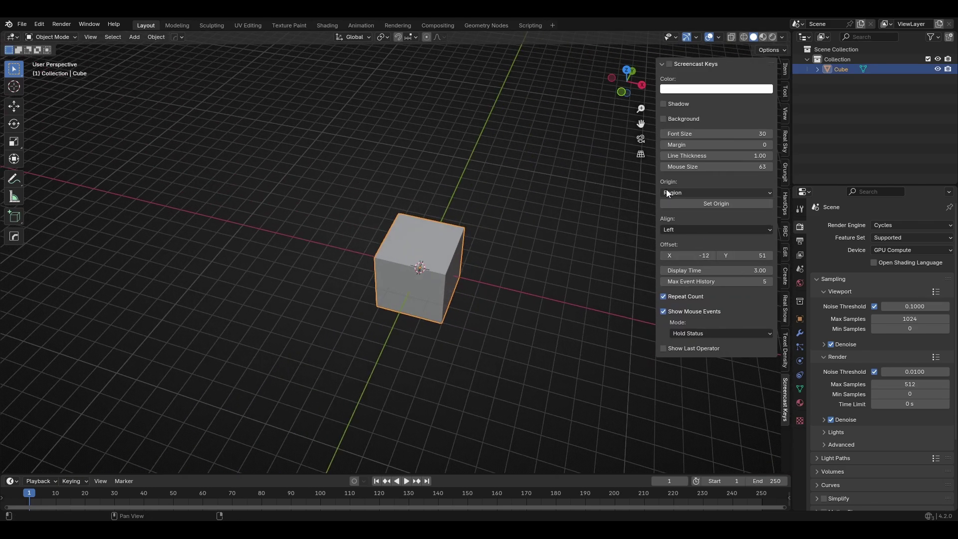
{"action": "left_click", "coordinate": [571, 147]}
{"action": "key", "text": "n"}
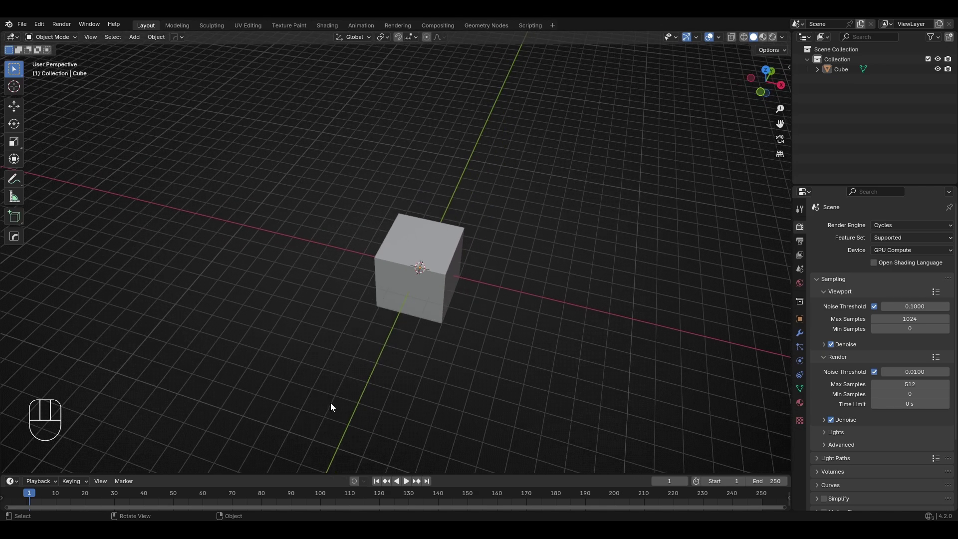
Move the cube about -12.84 m along the global X axis.
{"action": "scroll", "coordinate": [330, 403], "scroll_direction": "up", "scroll_amount": 2}
{"action": "scroll", "coordinate": [331, 402], "scroll_direction": "down", "scroll_amount": 2}
{"action": "left_click", "coordinate": [379, 246]}
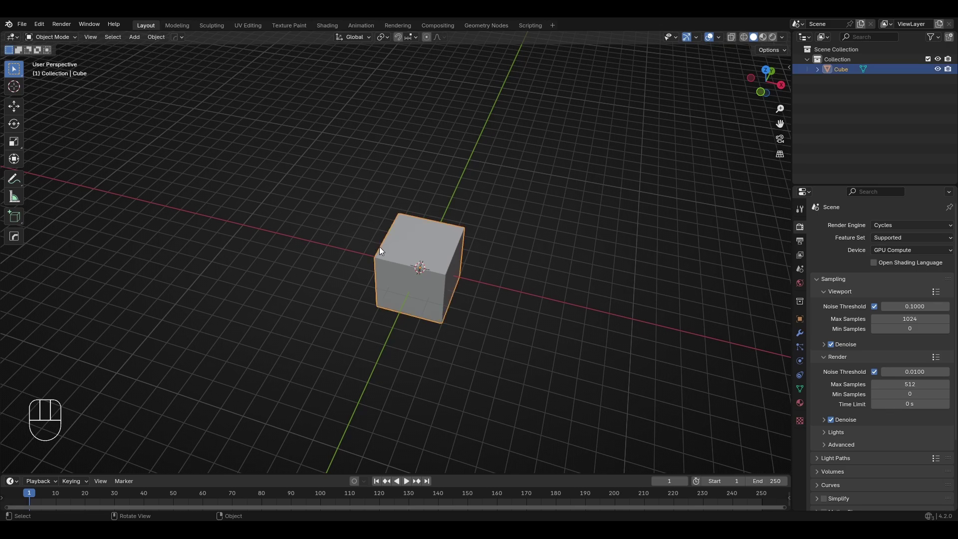
{"action": "key", "text": "g"}
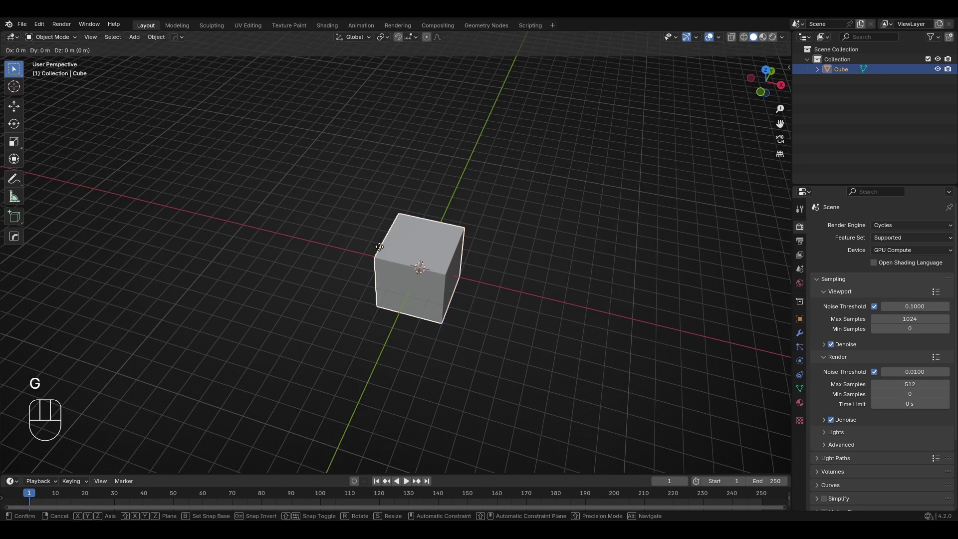
{"action": "key", "text": "x"}
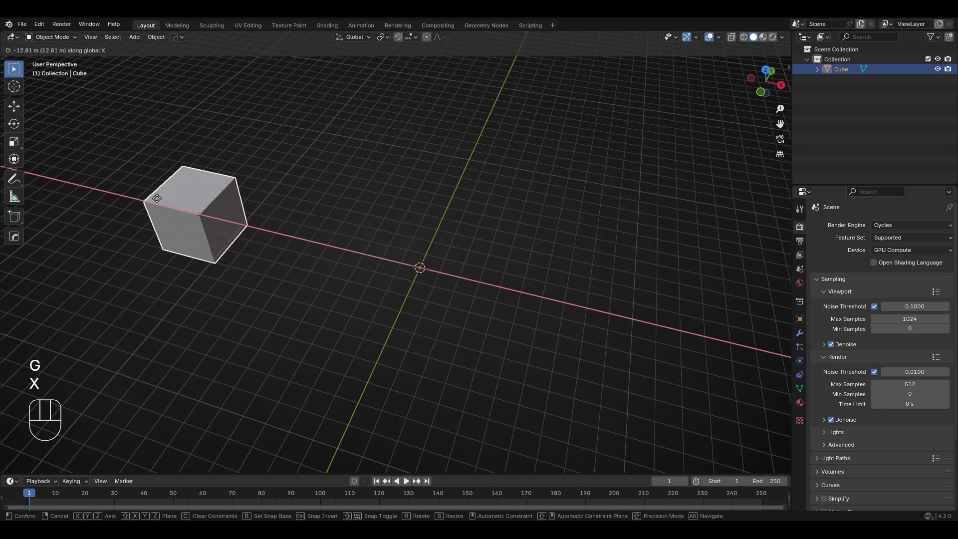
{"action": "left_click", "coordinate": [157, 199]}
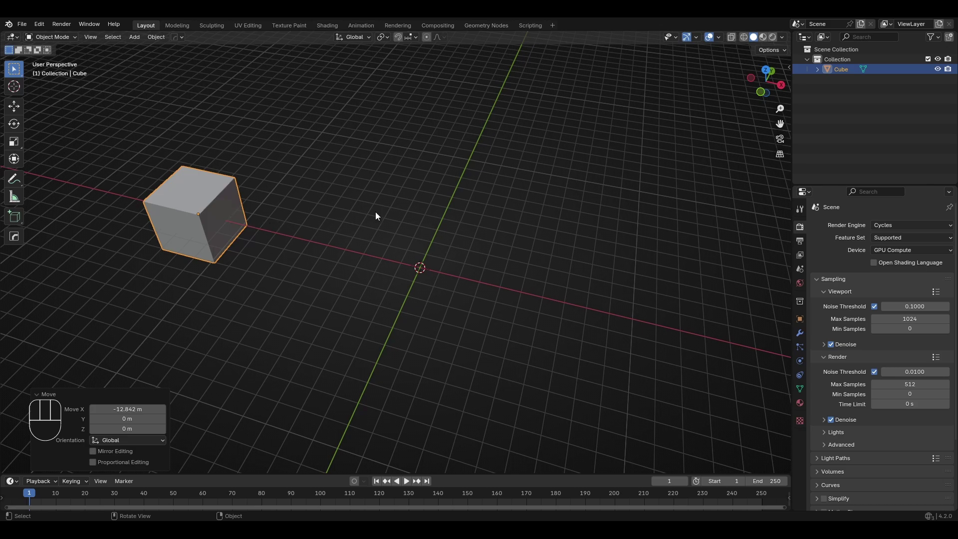
Move the cube back toward the world origin by about 4.81 m along the global X axis.
{"action": "key", "text": "g"}
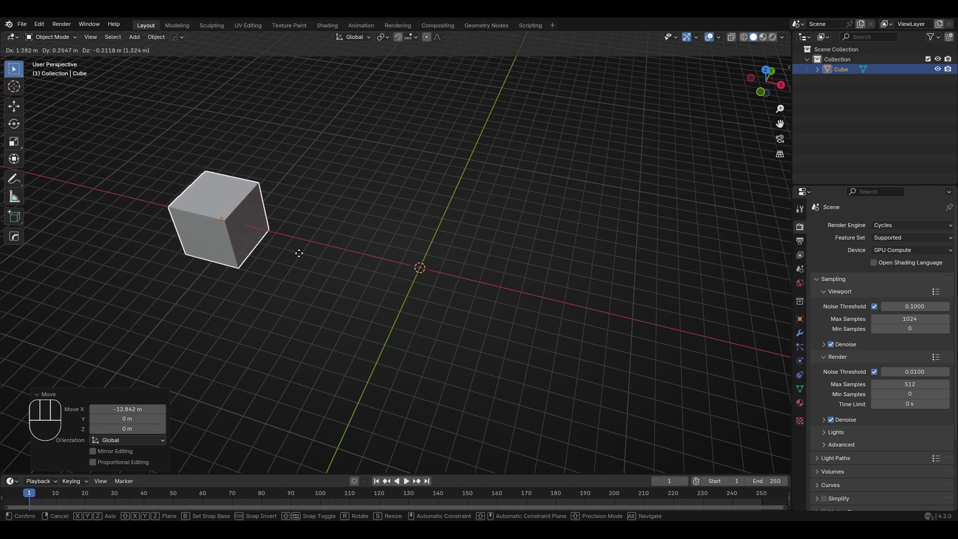
{"action": "key", "text": "x"}
{"action": "left_click", "coordinate": [352, 267]}
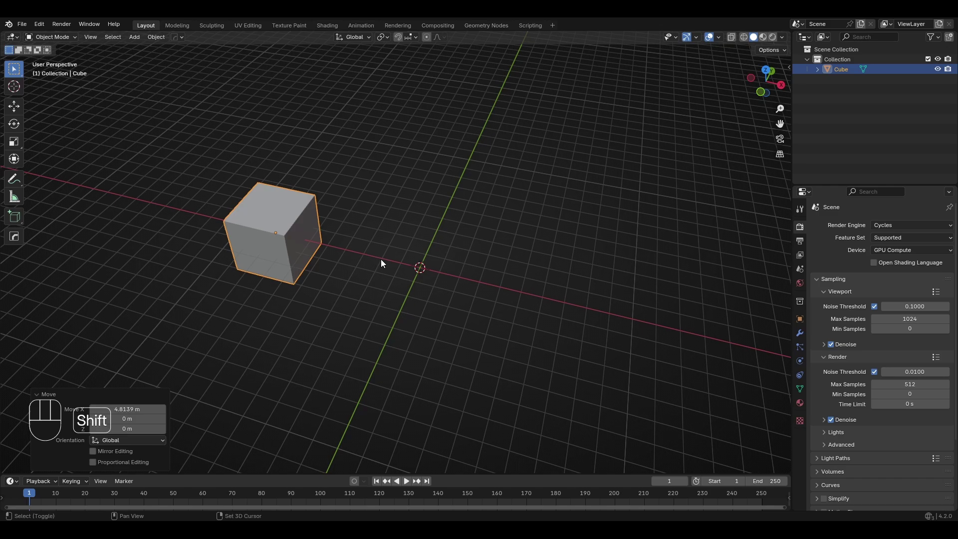
Add a UV sphere at the world origin and scale it uniformly by about 2.2.
{"action": "key", "text": "shift+a"}
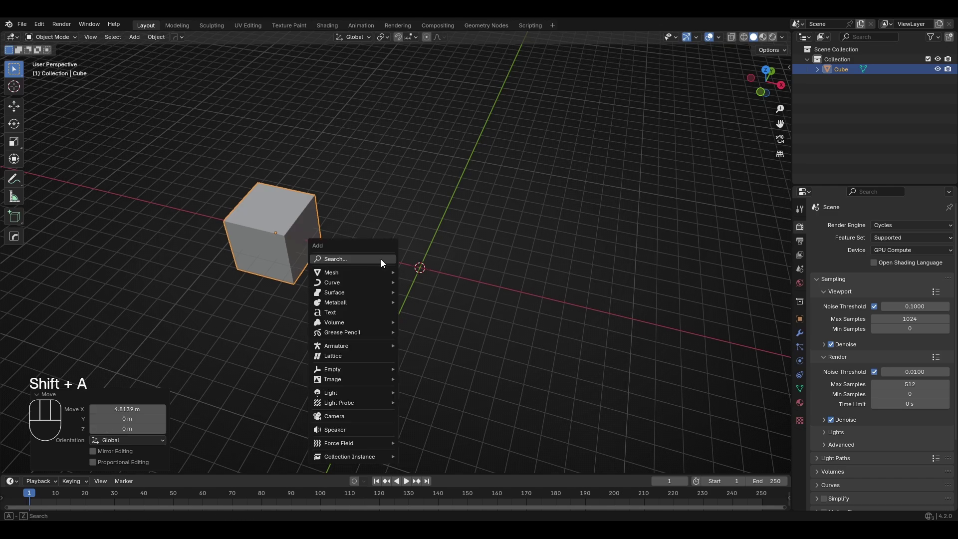
{"action": "mouse_move", "coordinate": [342, 273]}
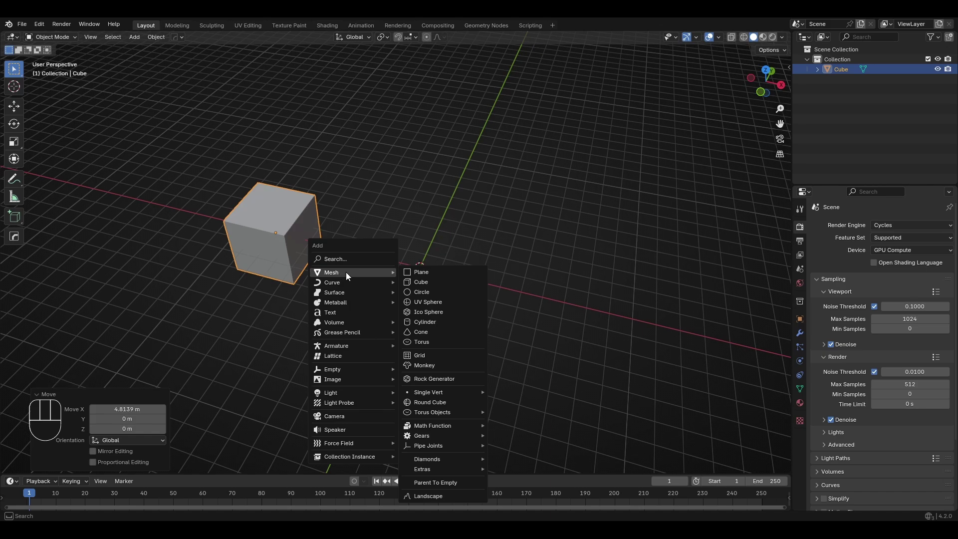
{"action": "left_click", "coordinate": [420, 302]}
{"action": "mouse_move", "coordinate": [408, 271]}
{"action": "middle_mouse_down"}
{"action": "mouse_move", "coordinate": [480, 274]}
{"action": "mouse_move", "coordinate": [418, 261]}
{"action": "middle_mouse_up"}
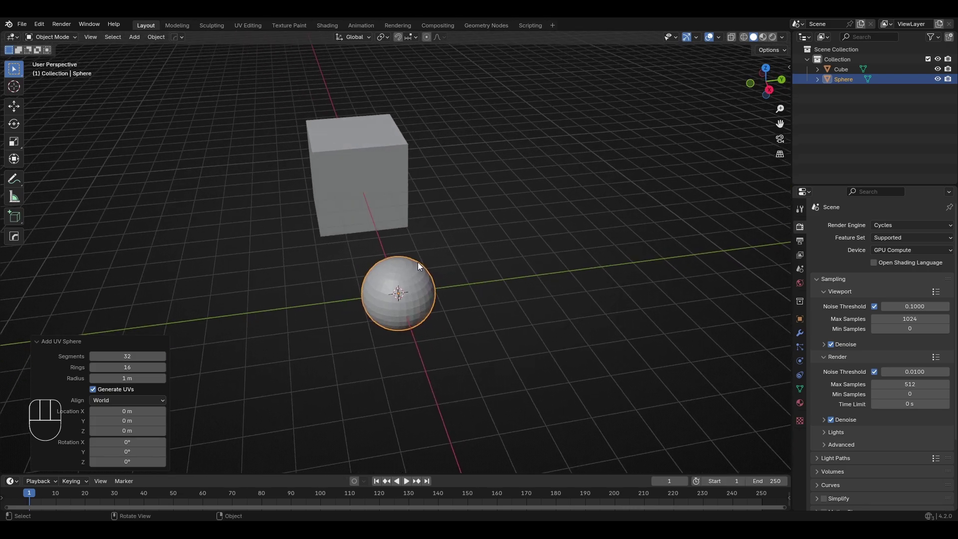
{"action": "key", "text": "s"}
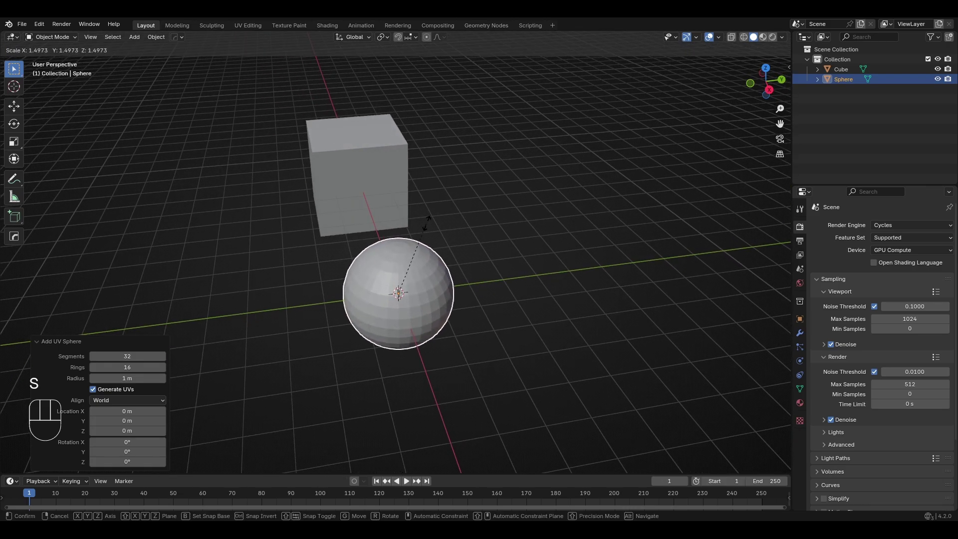
{"action": "left_click", "coordinate": [432, 207]}
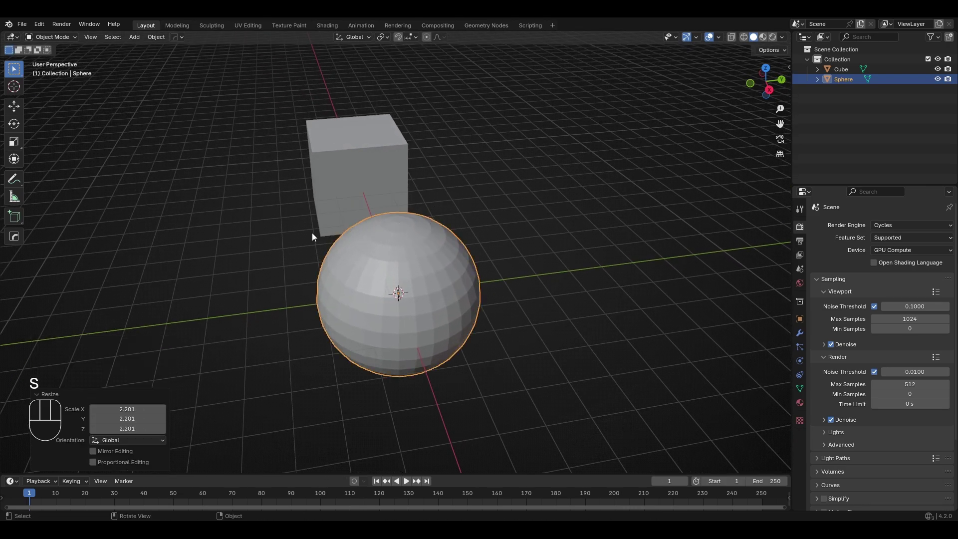
Select the cube and after it the sphere to compare their entries in the Outliner.
{"action": "middle_click_drag", "start_coordinate": [312, 232], "coordinate": [421, 230]}
{"action": "left_click", "coordinate": [282, 211]}
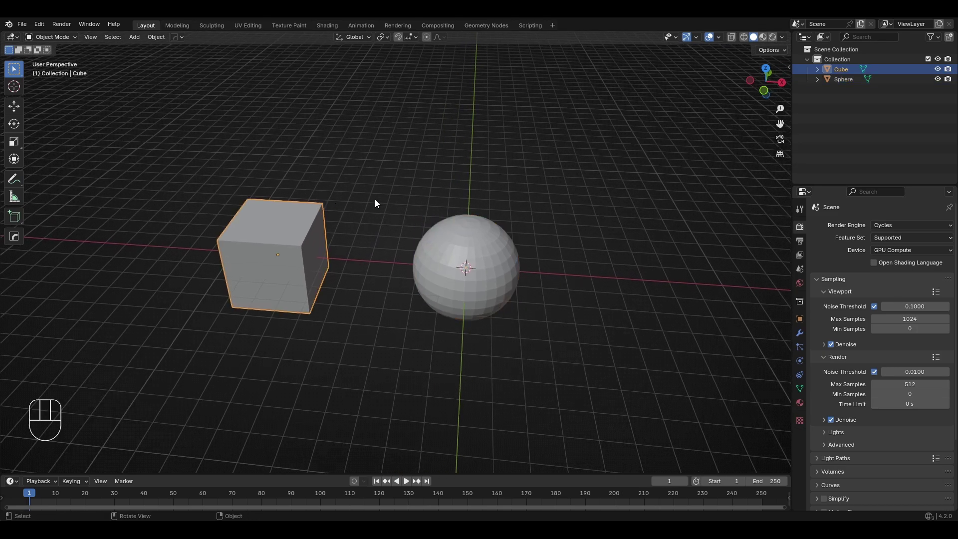
{"action": "left_click", "coordinate": [468, 231]}
{"action": "middle_click_drag", "start_coordinate": [480, 250], "coordinate": [349, 229]}
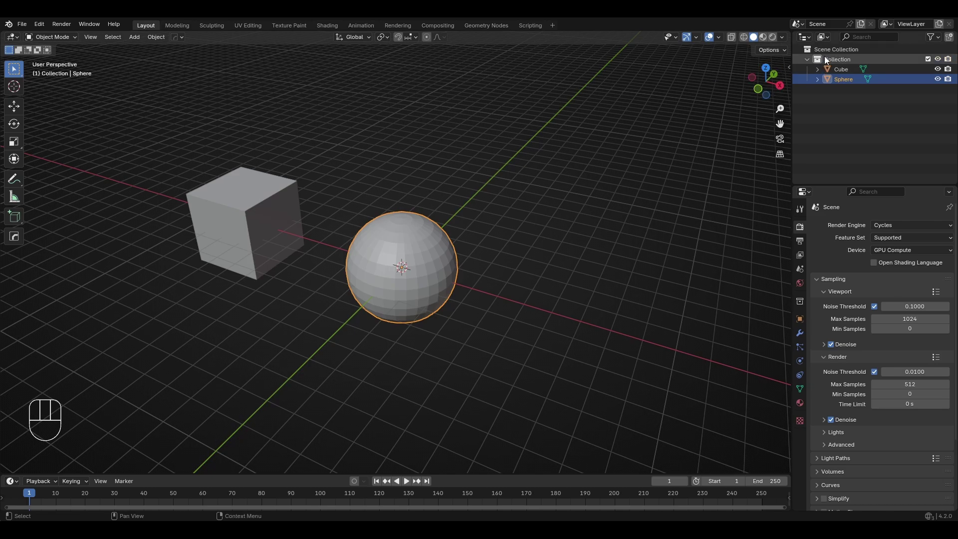
Select the cube, hide it through its Outliner visibility toggle, and make it visible again.
{"action": "middle_click_drag", "start_coordinate": [545, 209], "coordinate": [569, 225]}
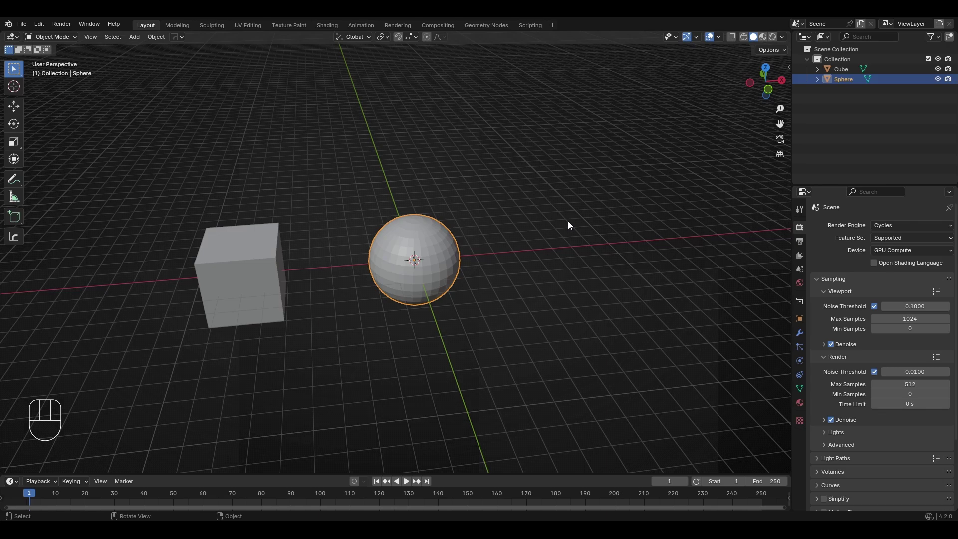
{"action": "middle_click_drag", "start_coordinate": [482, 238], "coordinate": [439, 248]}
{"action": "middle_click_drag", "start_coordinate": [359, 250], "coordinate": [426, 252], "text": "shift"}
{"action": "left_click", "coordinate": [385, 242]}
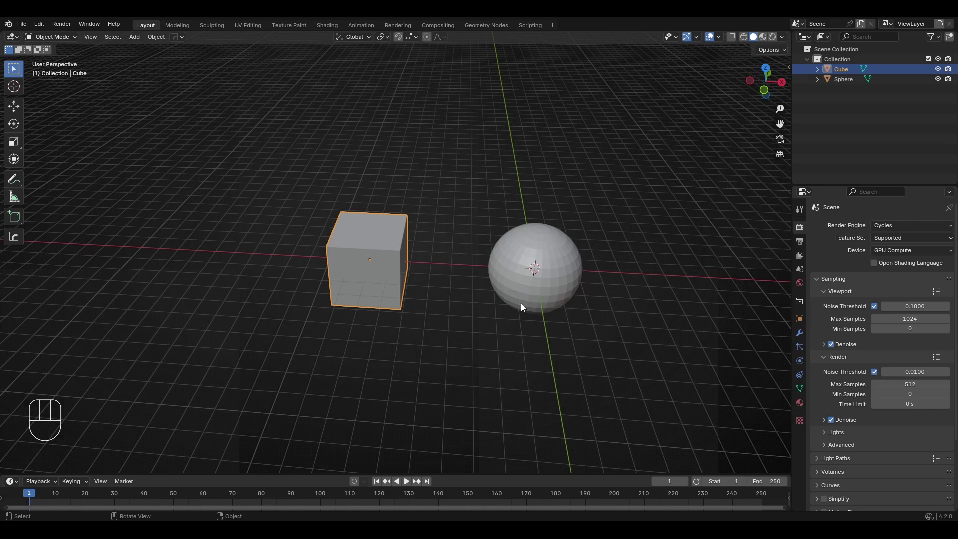
{"action": "left_click", "coordinate": [938, 70]}
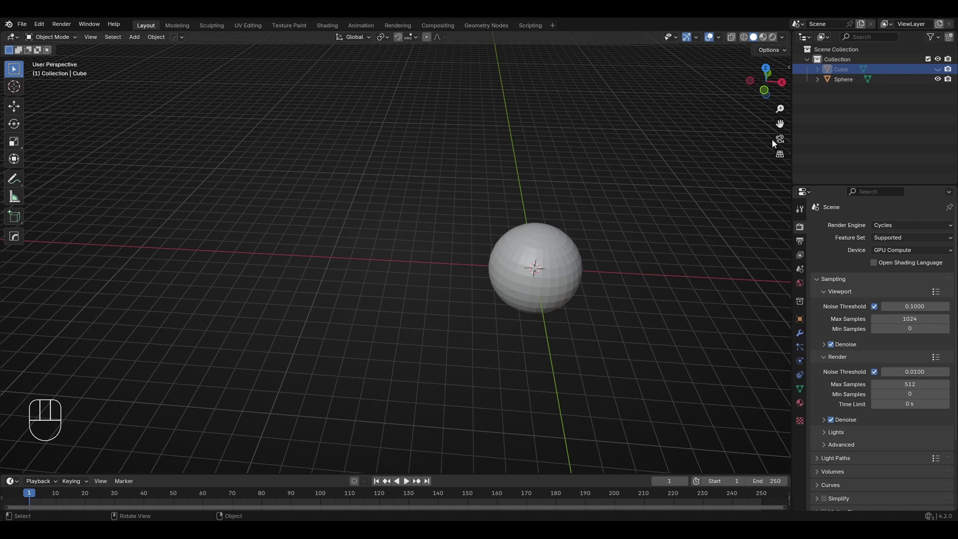
{"action": "left_click", "coordinate": [938, 70]}
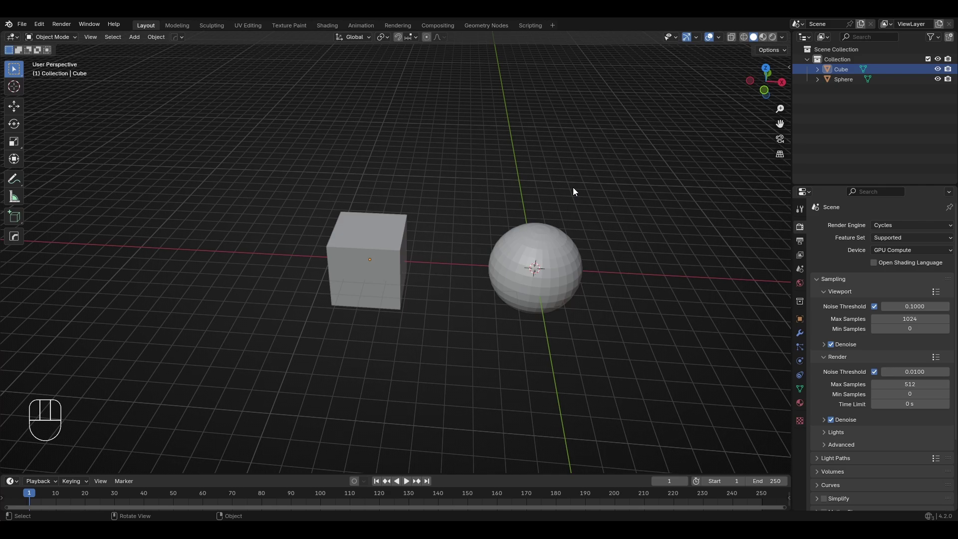
Reselect the cube, hide it directly from the viewport, and undo the hiding.
{"action": "left_click", "coordinate": [351, 223]}
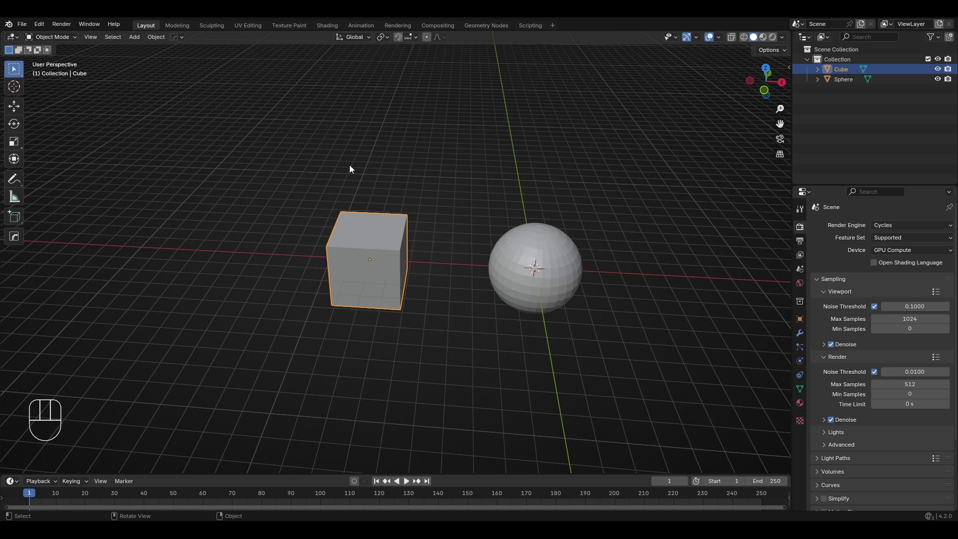
{"action": "key", "text": "h"}
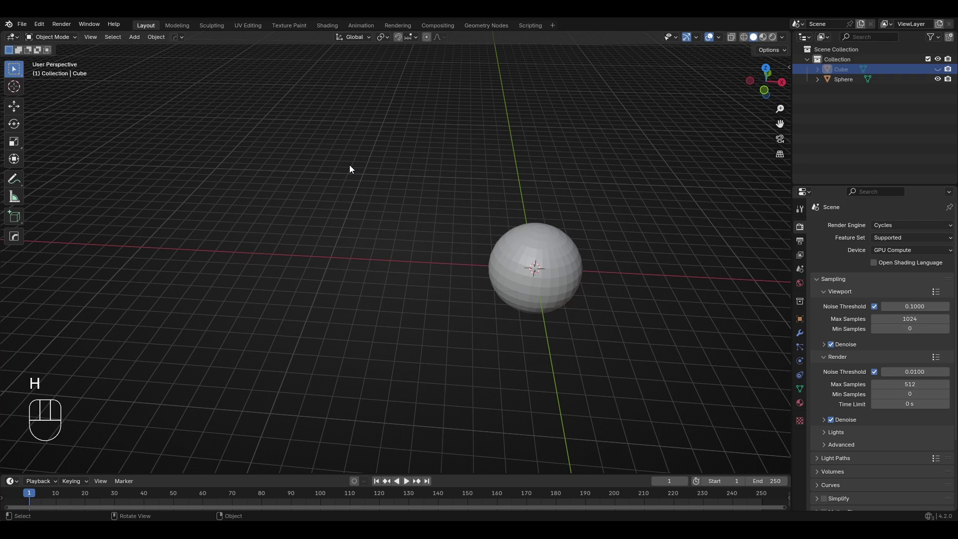
{"action": "key", "text": "ctrl+z"}
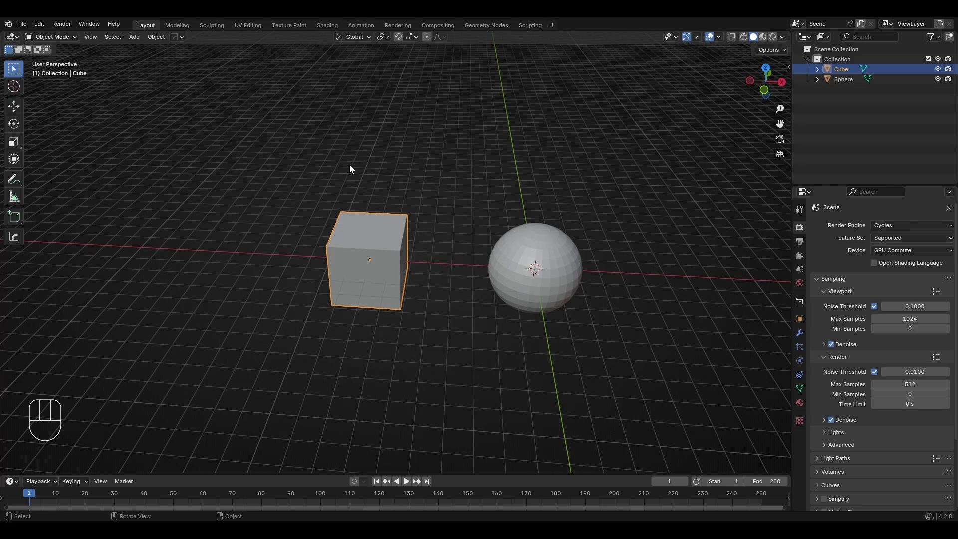
Hide the selected cube and reveal all hidden objects, performing this hide-and-reveal pair twice.
{"action": "key", "text": "h"}
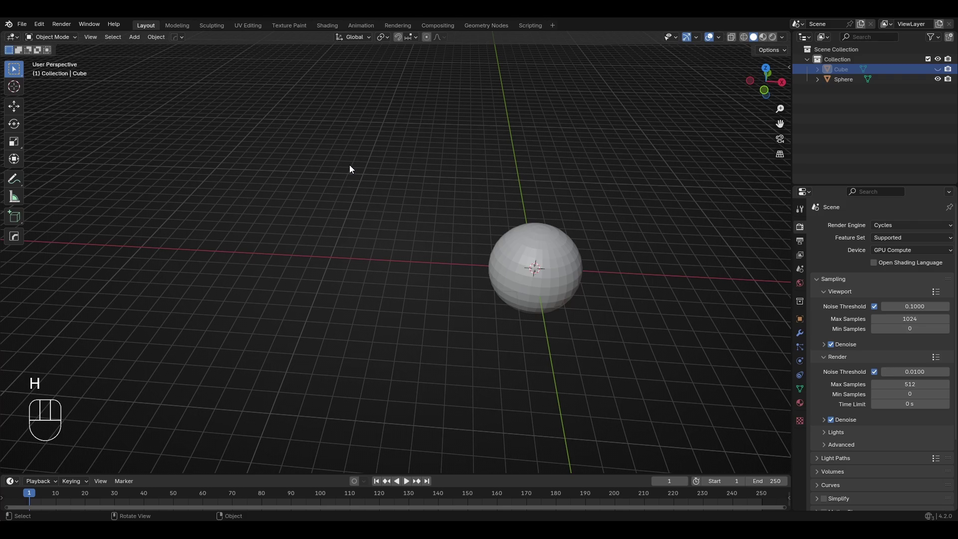
{"action": "key", "text": "alt+h"}
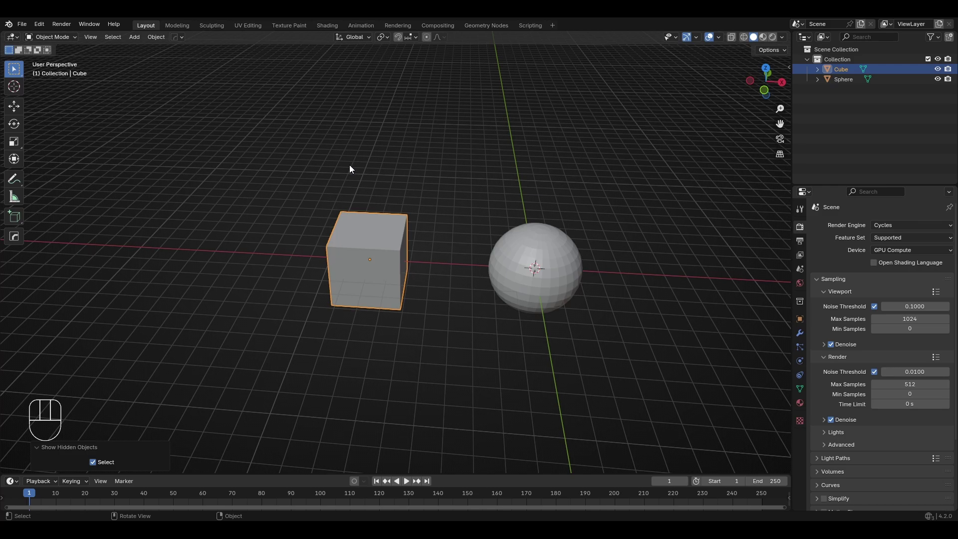
{"action": "key", "text": "h"}
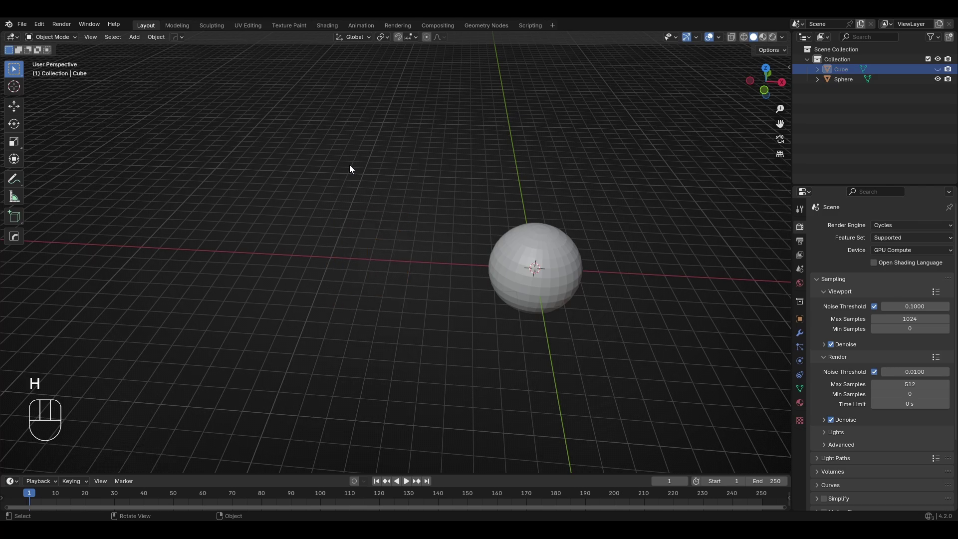
{"action": "key", "text": "alt+h"}
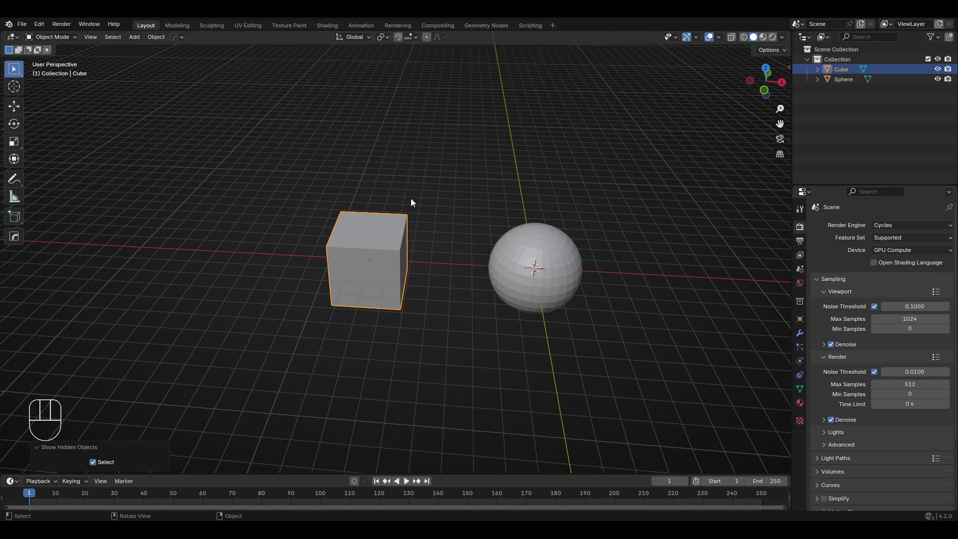
Select the cube and sphere together and move both about -7.11 m along the global X axis.
{"action": "left_click_drag", "start_coordinate": [298, 145], "coordinate": [613, 384]}
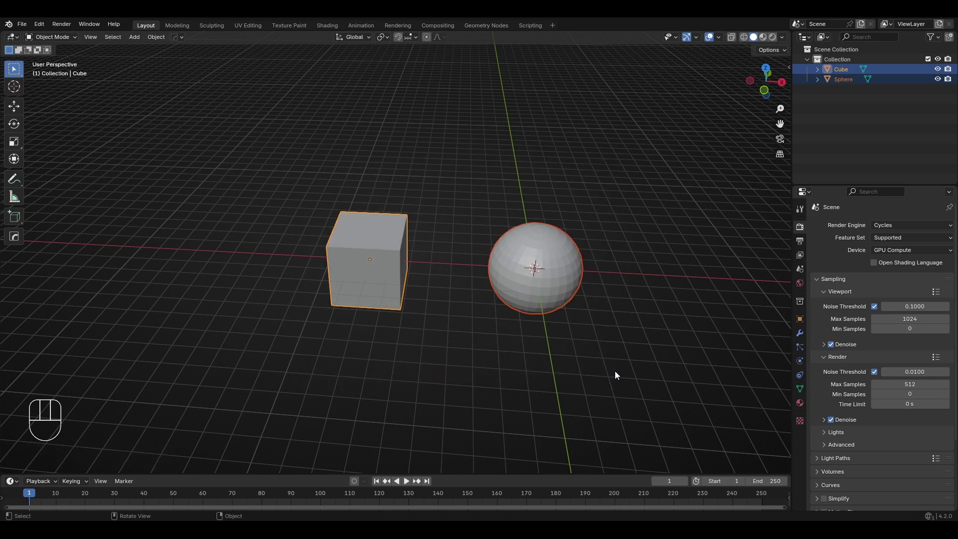
{"action": "key", "text": "g"}
{"action": "key", "text": "x"}
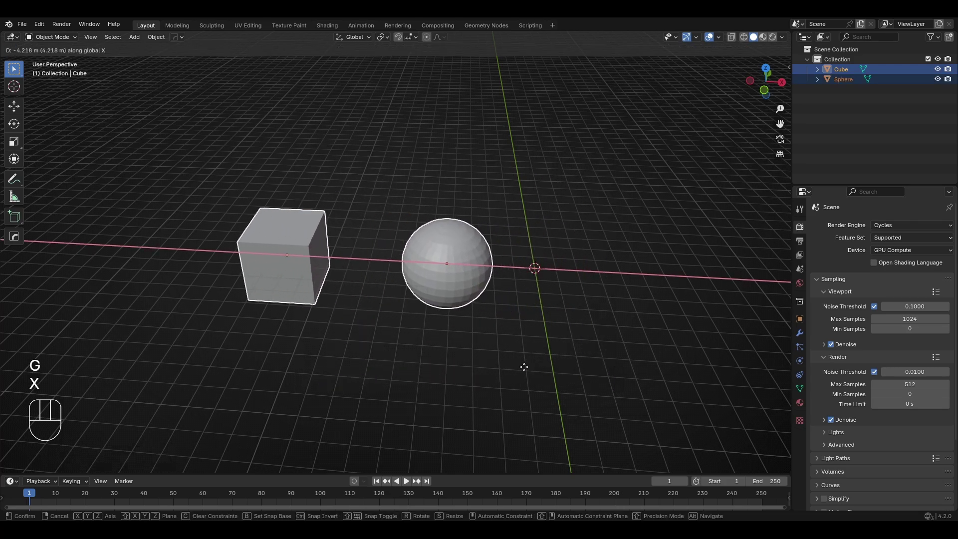
{"action": "left_click", "coordinate": [473, 367]}
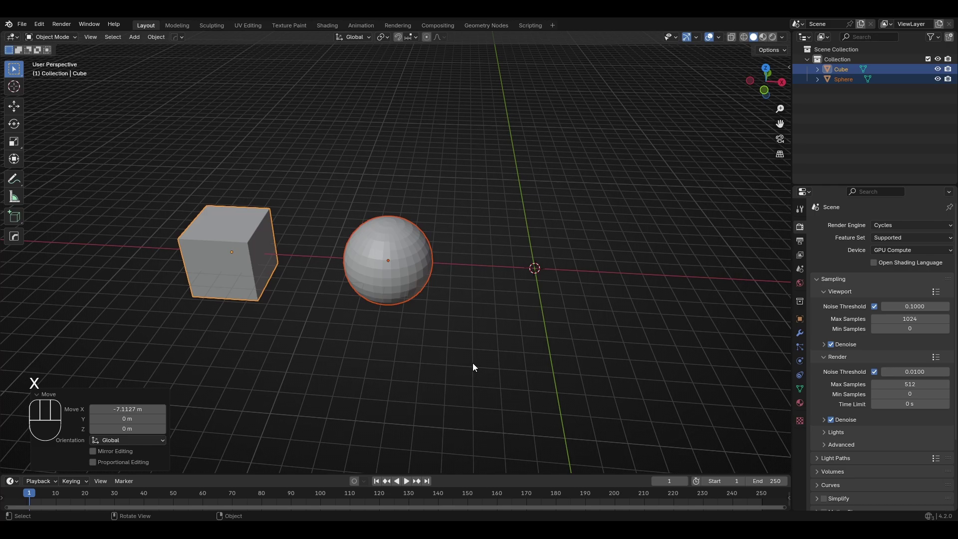
Add a monkey mesh at the world origin and scale it up uniformly by about 1.755.
{"action": "left_click", "coordinate": [624, 253]}
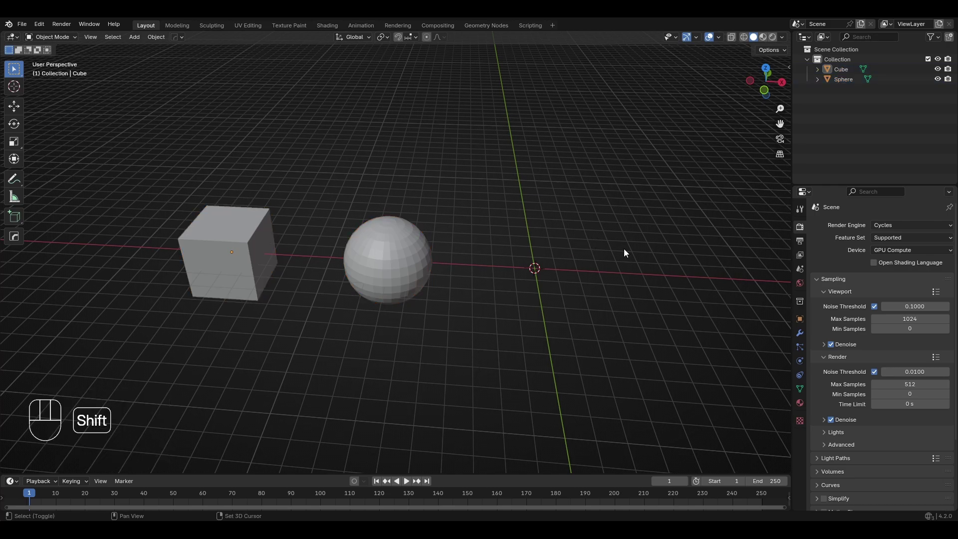
{"action": "key", "text": "shift+a"}
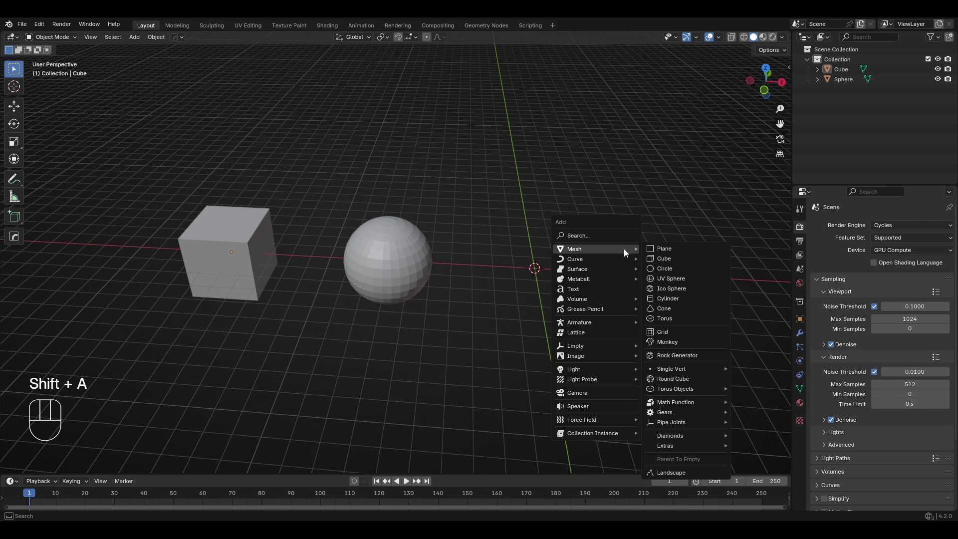
{"action": "left_click", "coordinate": [666, 343]}
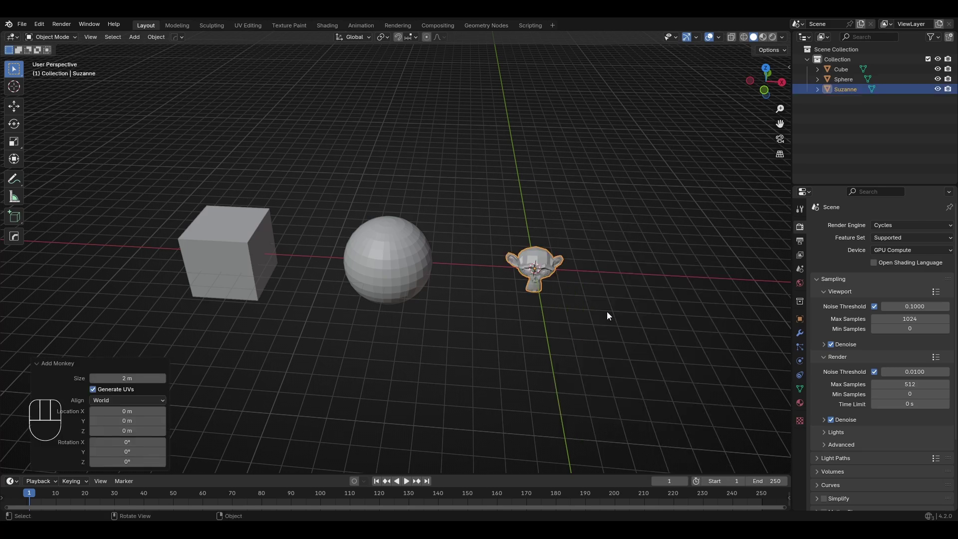
{"action": "mouse_move", "coordinate": [607, 311]}
{"action": "middle_mouse_down"}
{"action": "mouse_move", "coordinate": [580, 310]}
{"action": "mouse_move", "coordinate": [613, 305]}
{"action": "middle_mouse_up"}
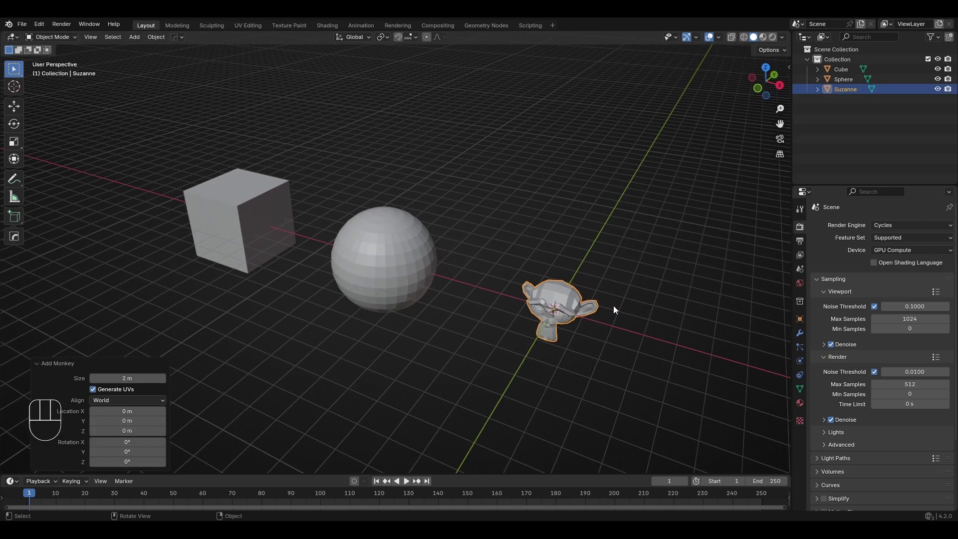
{"action": "key", "text": "s"}
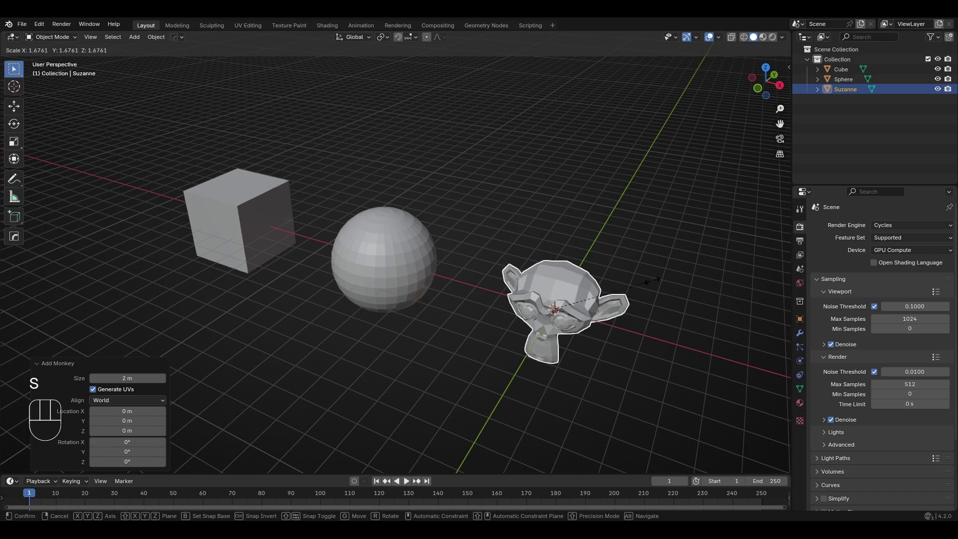
{"action": "left_click", "coordinate": [655, 281]}
{"action": "middle_click_drag", "start_coordinate": [593, 277], "coordinate": [535, 261]}
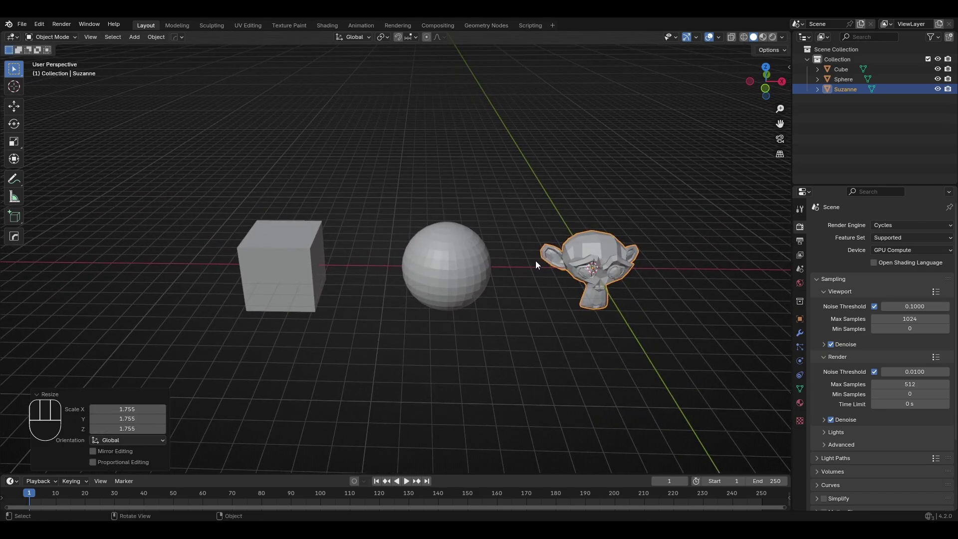
{"action": "mouse_move", "coordinate": [244, 196]}
{"action": "left_mouse_down"}
{"action": "mouse_move", "coordinate": [228, 223]}
{"action": "mouse_move", "coordinate": [403, 364]}
{"action": "mouse_move", "coordinate": [480, 210]}
{"action": "mouse_move", "coordinate": [235, 203]}
{"action": "mouse_move", "coordinate": [230, 235]}
{"action": "left_mouse_up"}
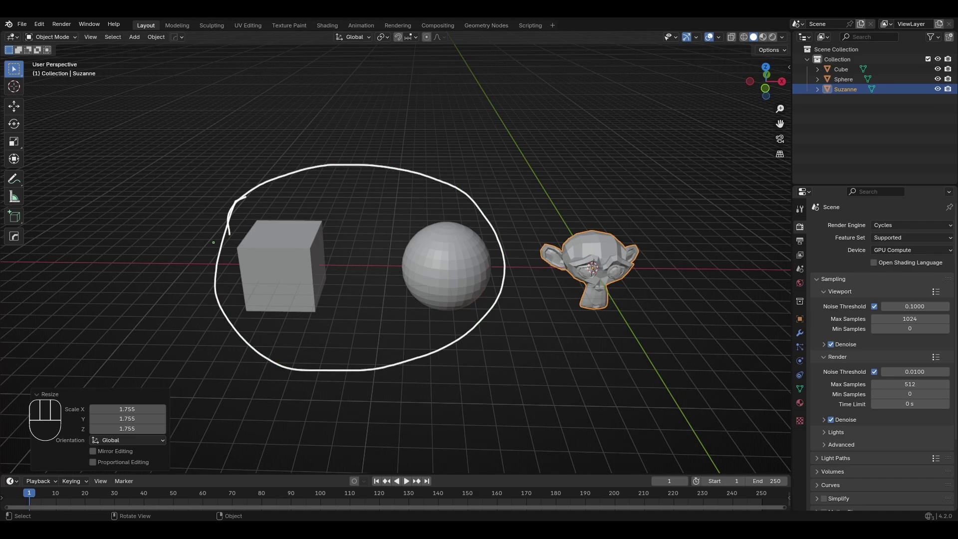
{"action": "mouse_move", "coordinate": [525, 198]}
{"action": "left_mouse_down"}
{"action": "mouse_move", "coordinate": [551, 338]}
{"action": "mouse_move", "coordinate": [663, 213]}
{"action": "mouse_move", "coordinate": [506, 219]}
{"action": "left_mouse_up"}
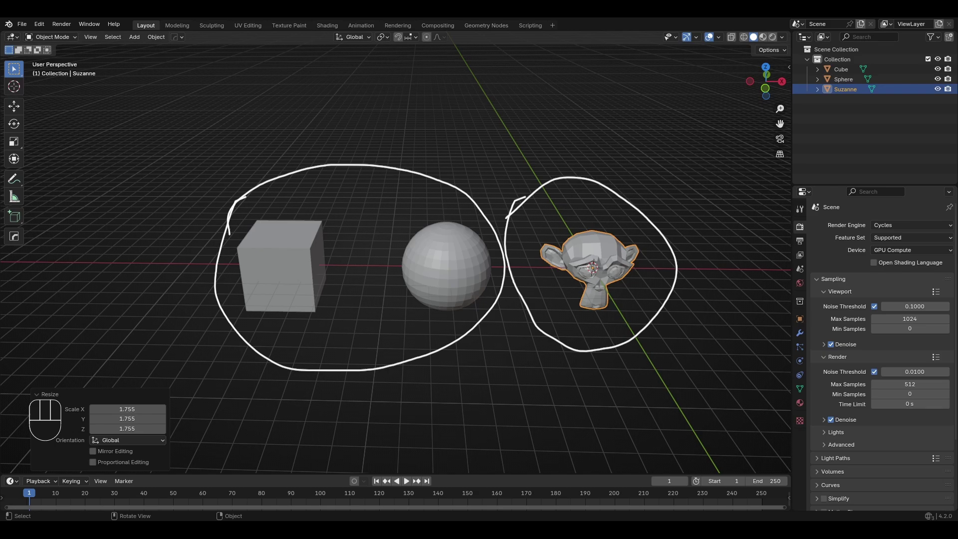
Move the cube and sphere together into a new collection named "Basic geometrical objects".
{"action": "left_click_drag", "start_coordinate": [215, 151], "coordinate": [511, 378]}
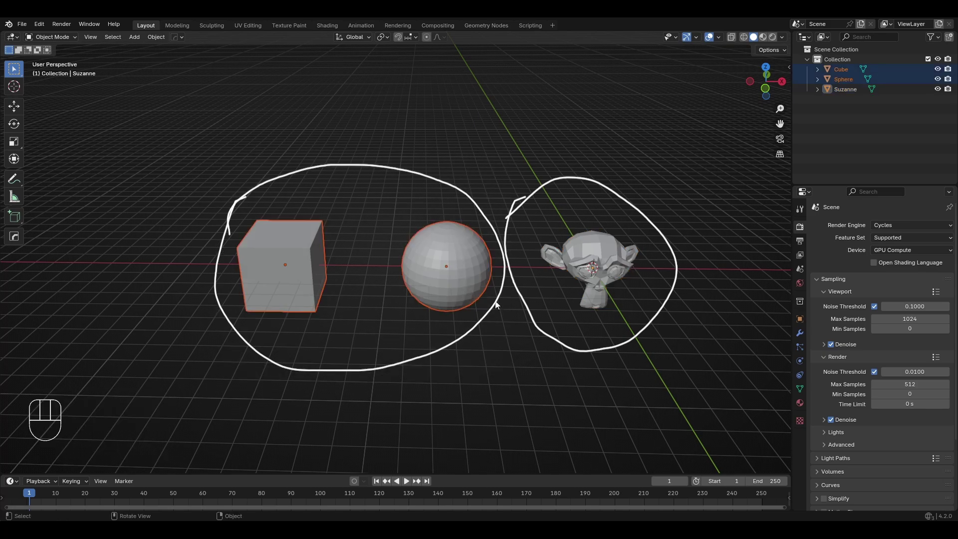
{"action": "key", "text": "m"}
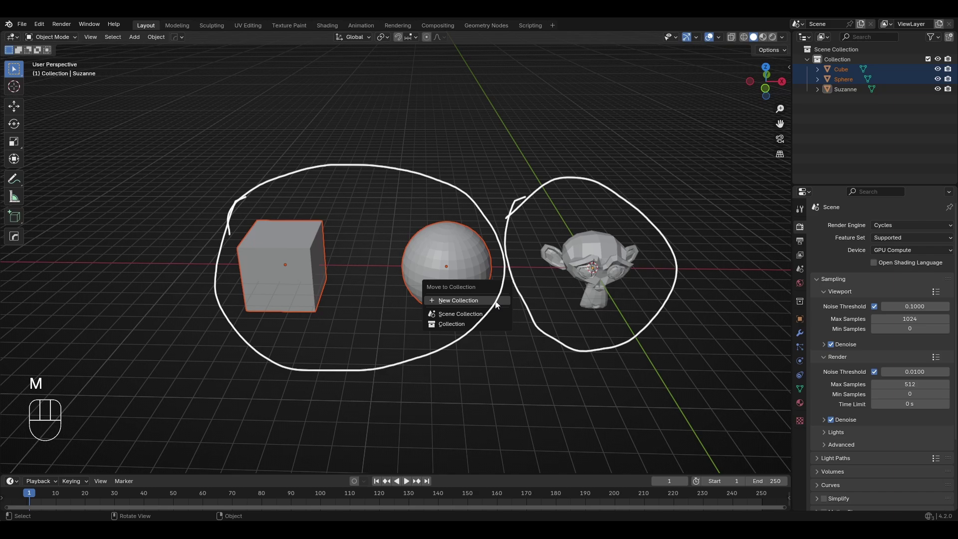
{"action": "left_click", "coordinate": [497, 300]}
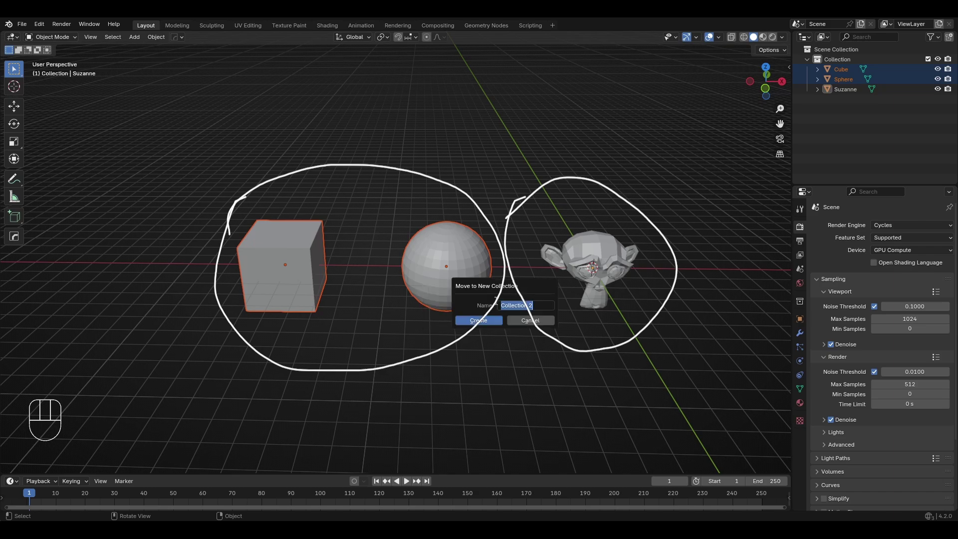
{"action": "key", "text": "BackSpace"}
{"action": "key", "text": "BackSpace"}
{"action": "key", "text": "BackSpace"}
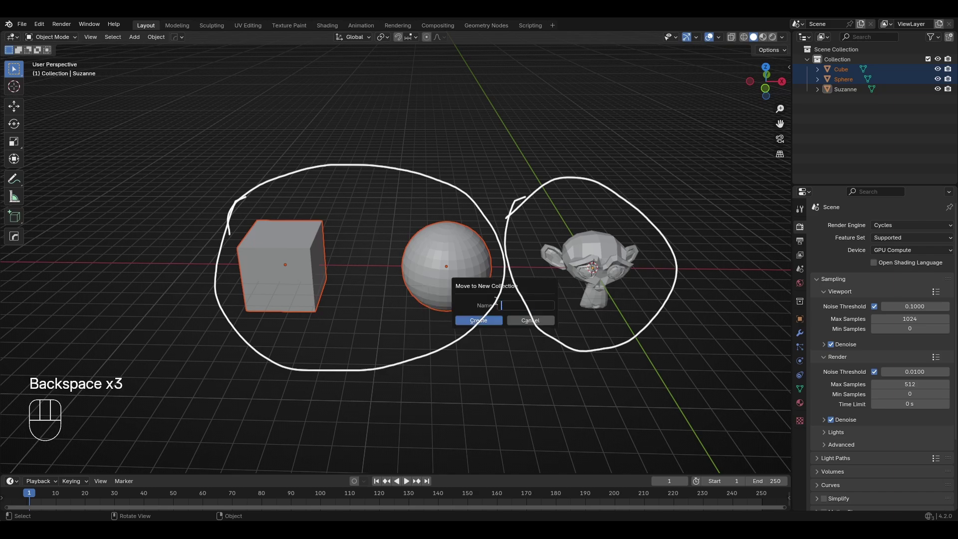
{"action": "type", "text": "Basic"}
{"action": "type", "text": " geometrical"}
{"action": "type", "text": " objects"}
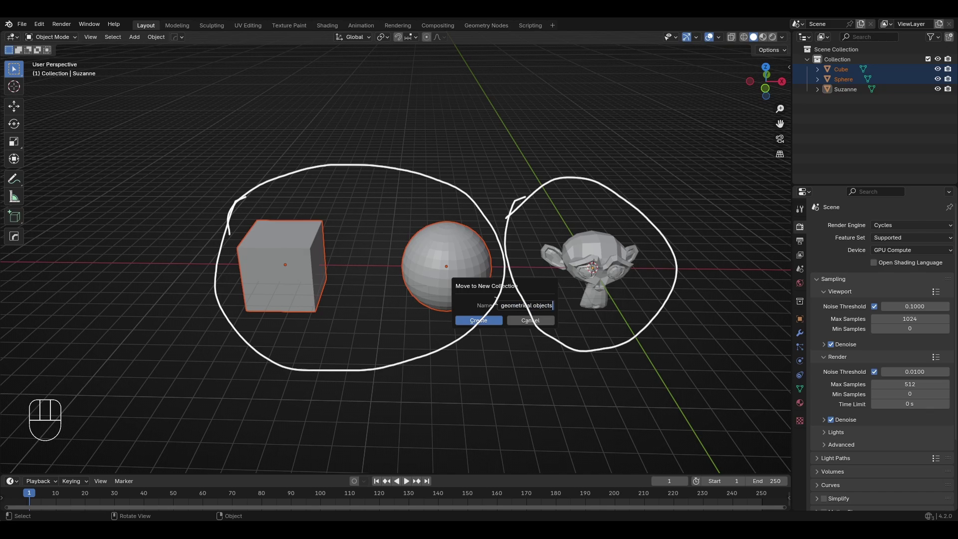
{"action": "key", "text": "Return"}
{"action": "left_click", "coordinate": [490, 320]}
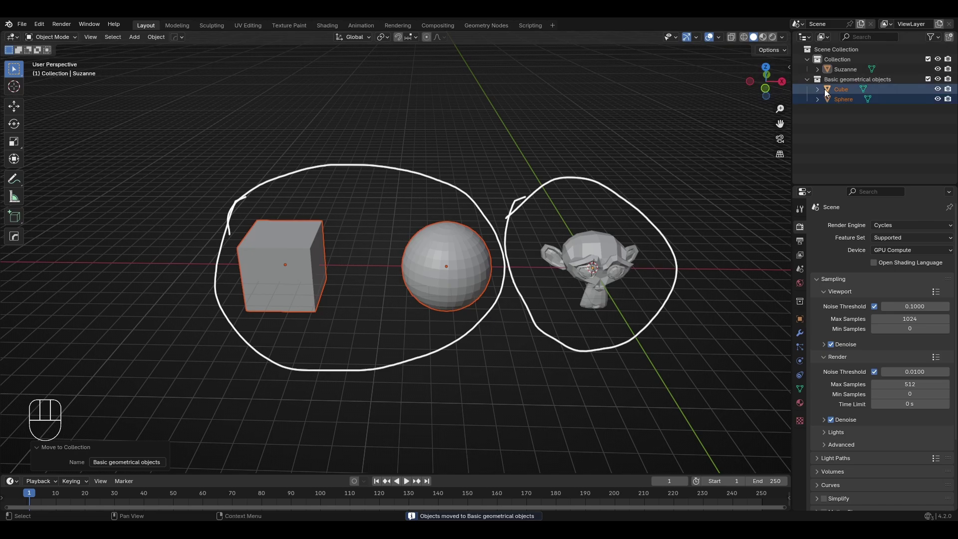
Move the monkey head into a new collection named "Complex objects".
{"action": "left_click", "coordinate": [604, 249]}
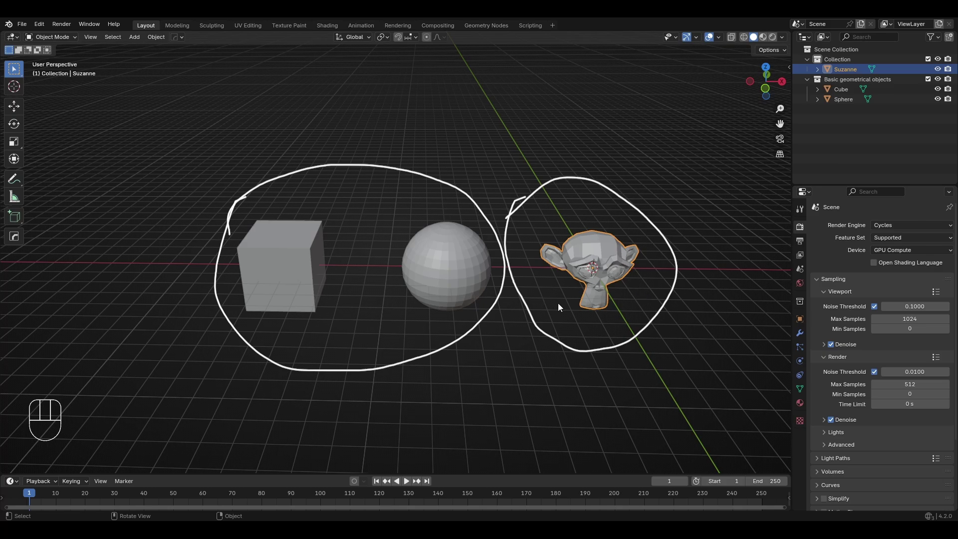
{"action": "key", "text": "m"}
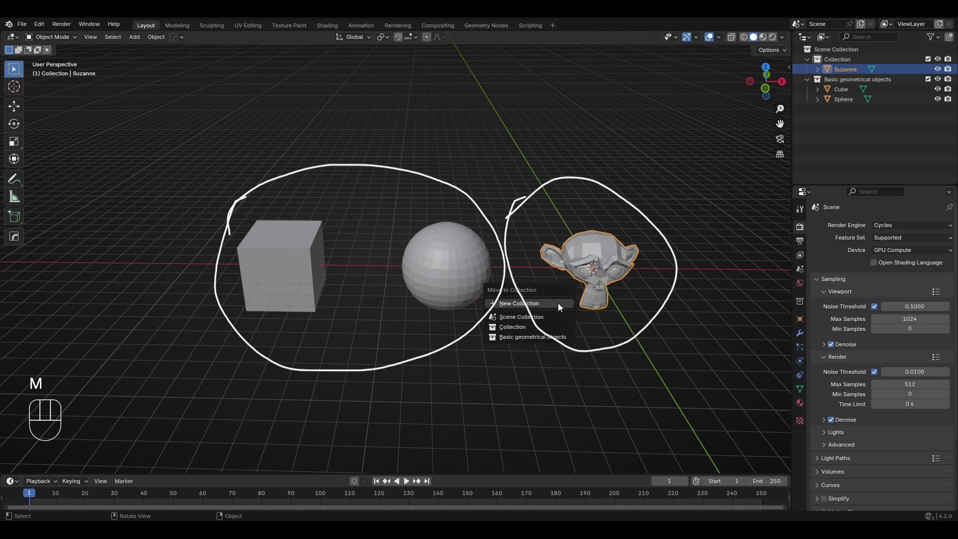
{"action": "left_click", "coordinate": [558, 304]}
{"action": "key", "text": "BackSpace"}
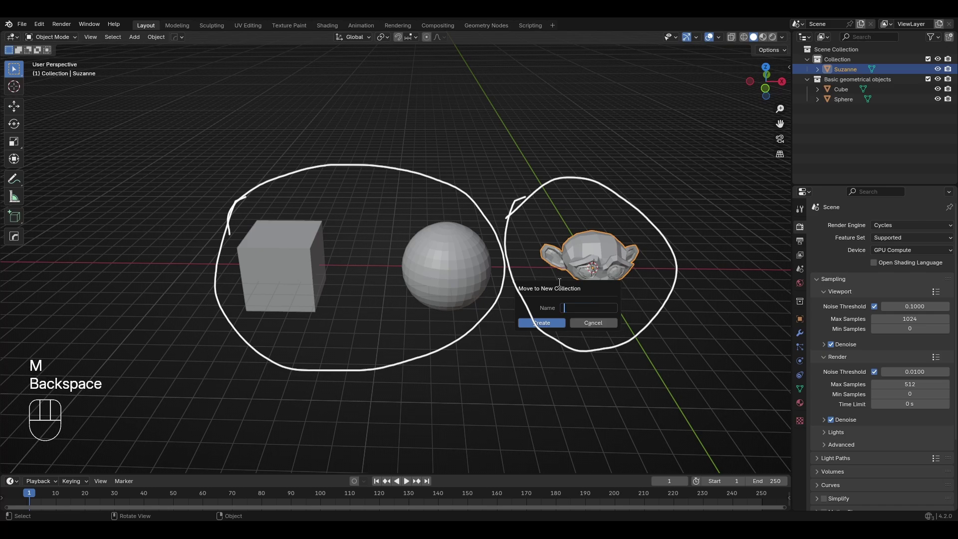
{"action": "key", "text": "BackSpace"}
{"action": "type", "text": "Complex objects"}
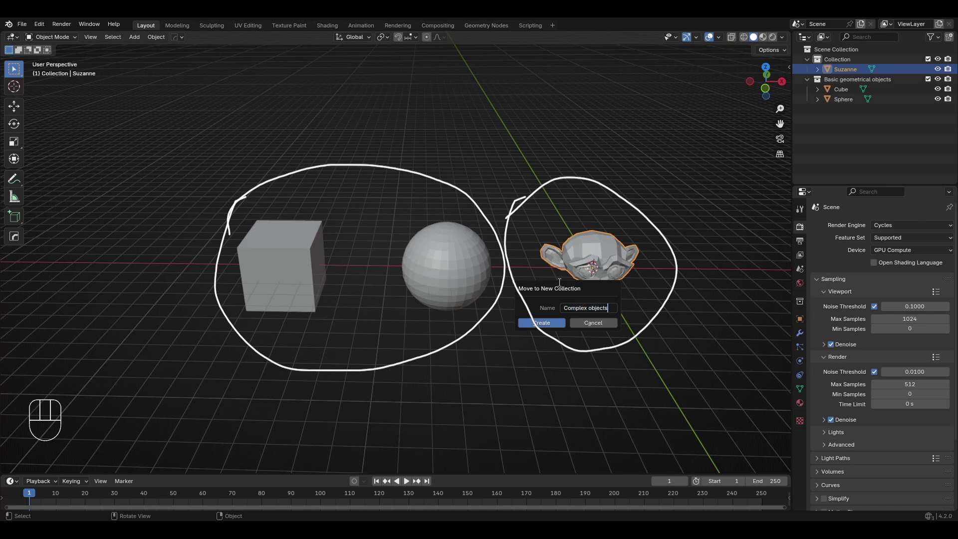
{"action": "left_click", "coordinate": [525, 322]}
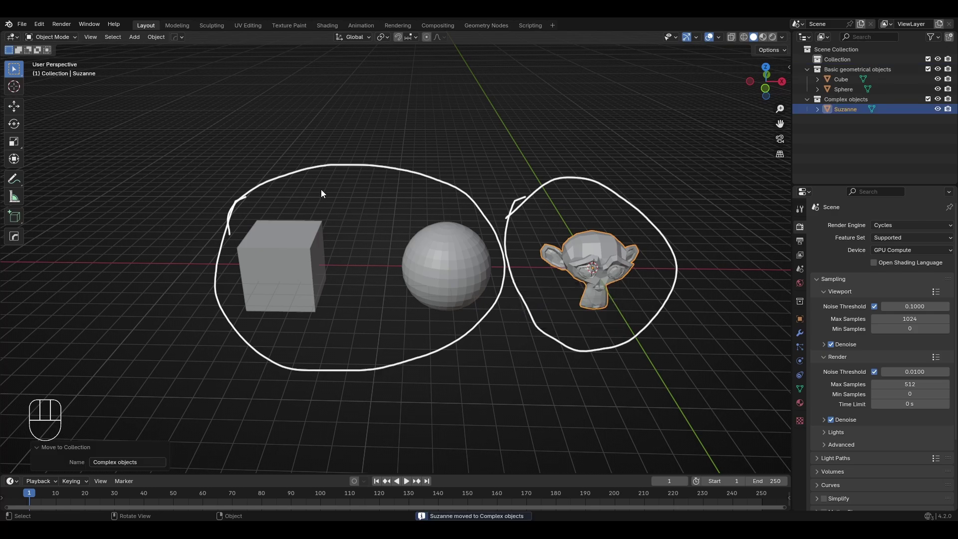
Box-select the objects of each new collection in turn, and clear the selection.
{"action": "left_click_drag", "start_coordinate": [202, 143], "coordinate": [513, 387]}
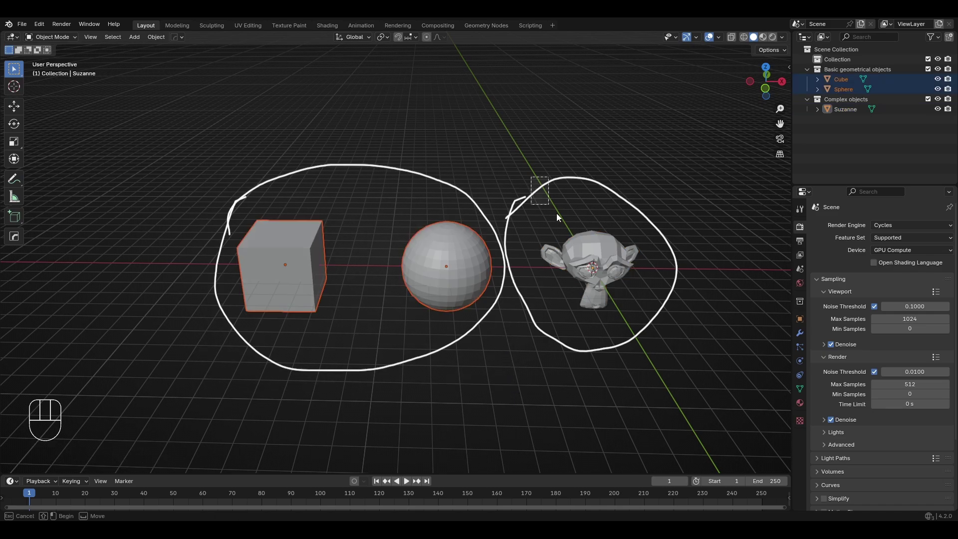
{"action": "left_click_drag", "start_coordinate": [532, 178], "coordinate": [686, 354]}
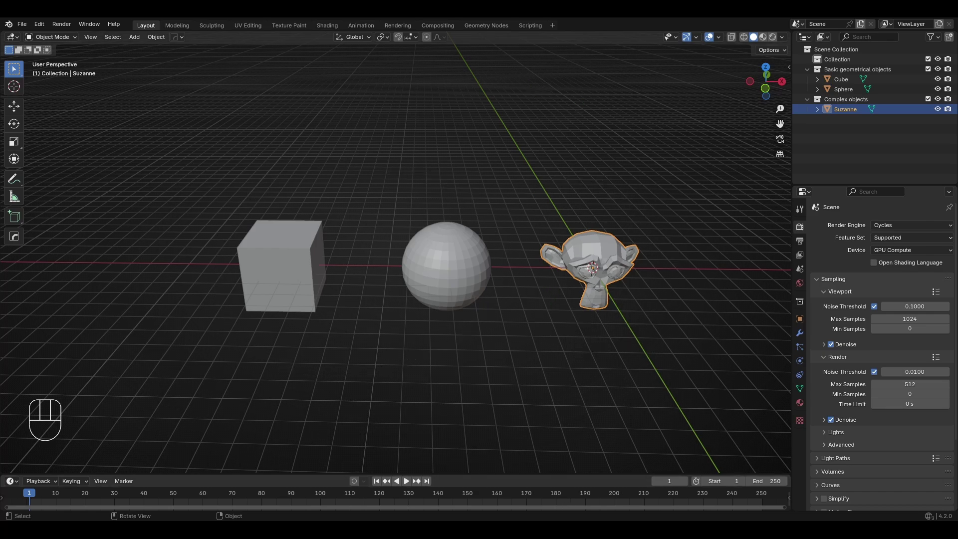
{"action": "left_click", "coordinate": [508, 282]}
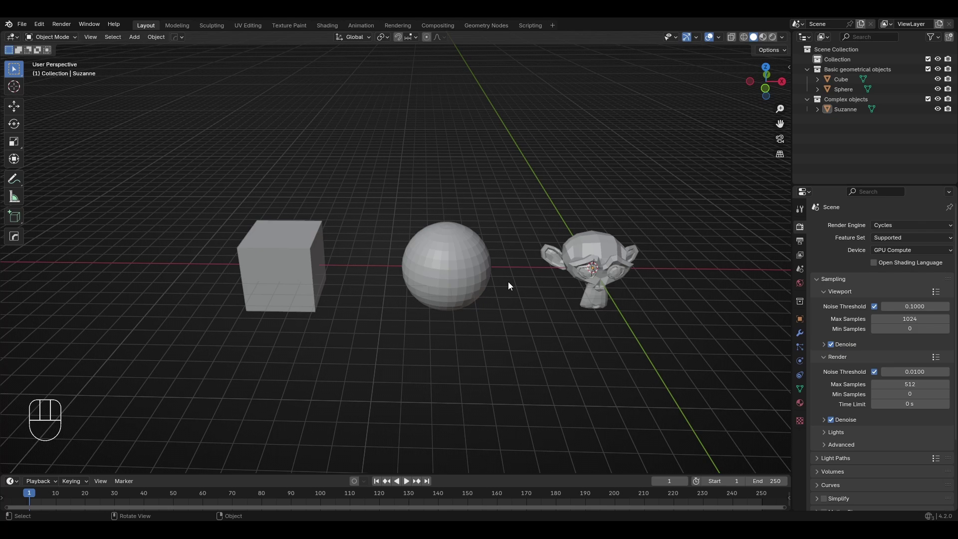
Look through the Render, Output, Scene, World, Object and Modifier properties.
{"action": "left_click_drag", "start_coordinate": [792, 179], "coordinate": [774, 317]}
{"action": "left_click_drag", "start_coordinate": [774, 317], "coordinate": [957, 449]}
{"action": "left_click", "coordinate": [800, 226]}
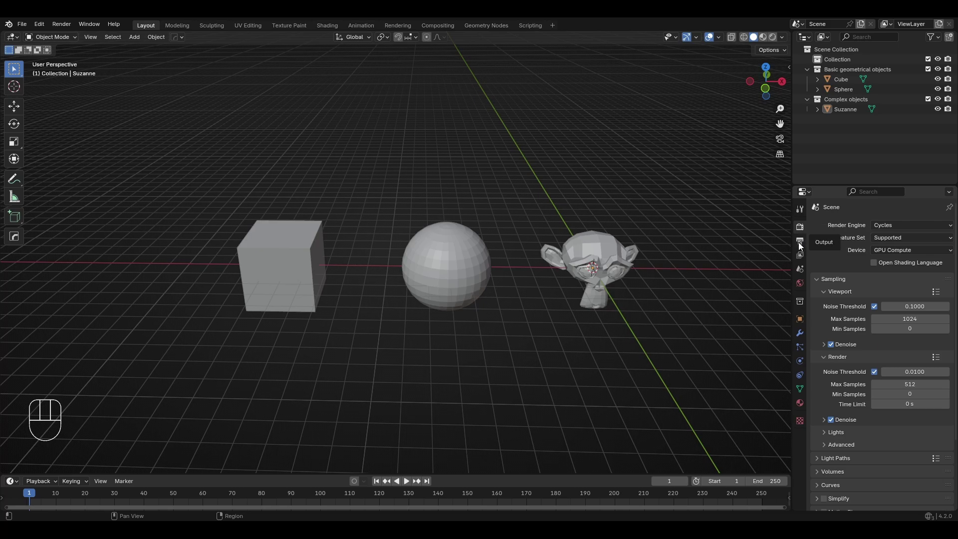
{"action": "left_click", "coordinate": [800, 241]}
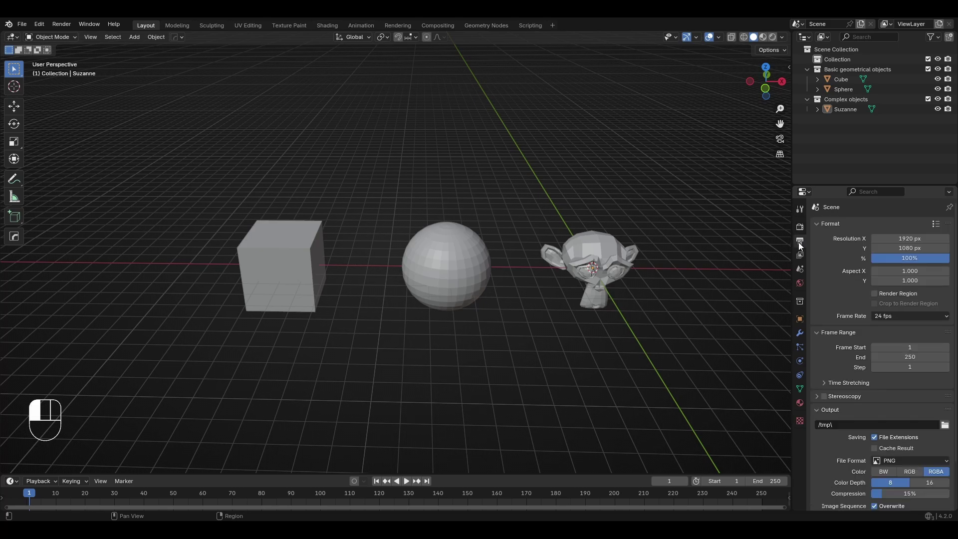
{"action": "left_click", "coordinate": [800, 269]}
{"action": "left_click", "coordinate": [800, 283]}
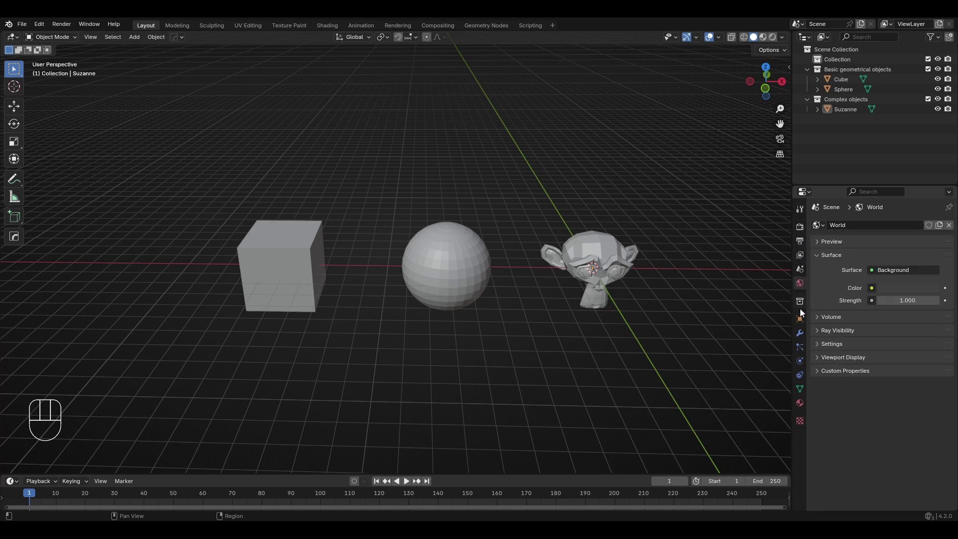
{"action": "left_click", "coordinate": [800, 319]}
{"action": "left_click", "coordinate": [800, 332]}
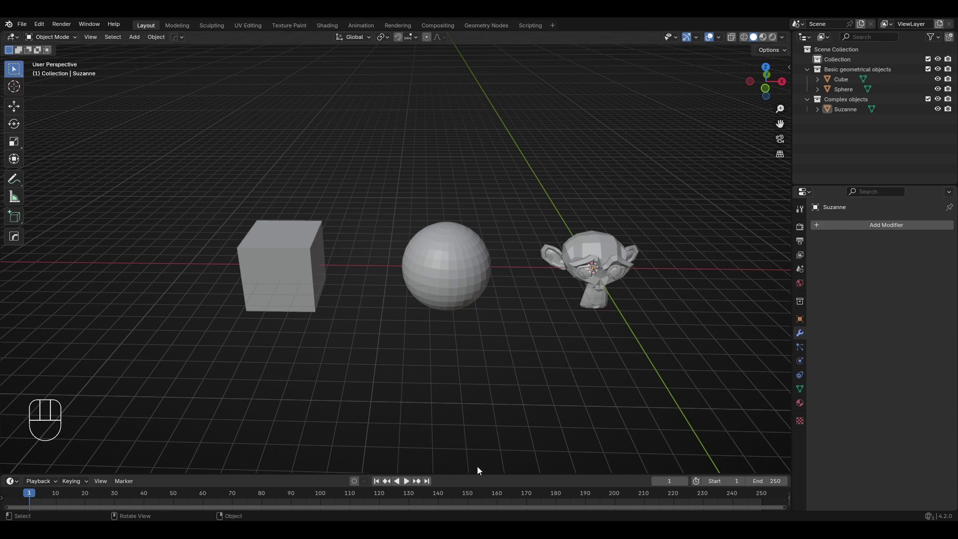
Enlarge the Timeline editor by raising its border with the 3D viewport.
{"action": "left_click_drag", "start_coordinate": [434, 473], "coordinate": [419, 395]}
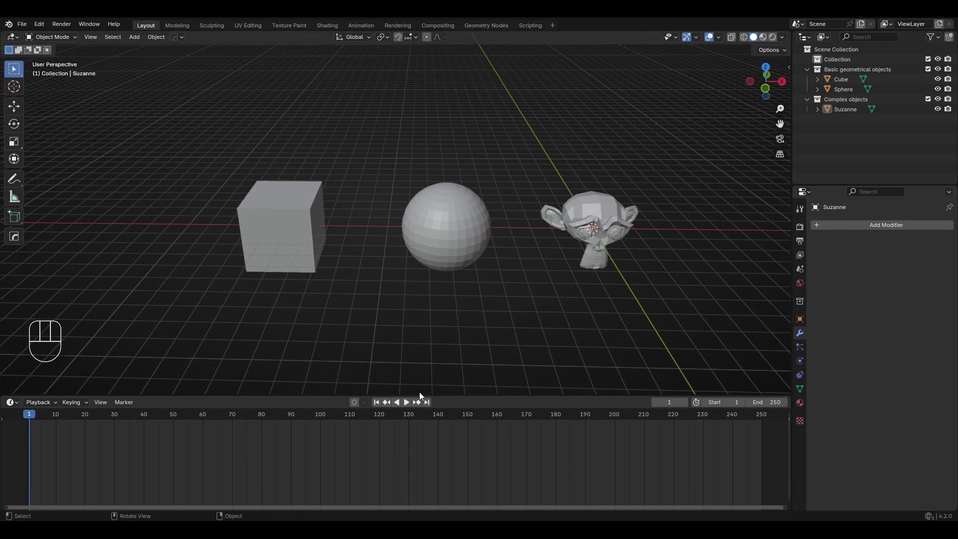
{"action": "scroll", "coordinate": [507, 282], "scroll_direction": "down", "scroll_amount": 3}
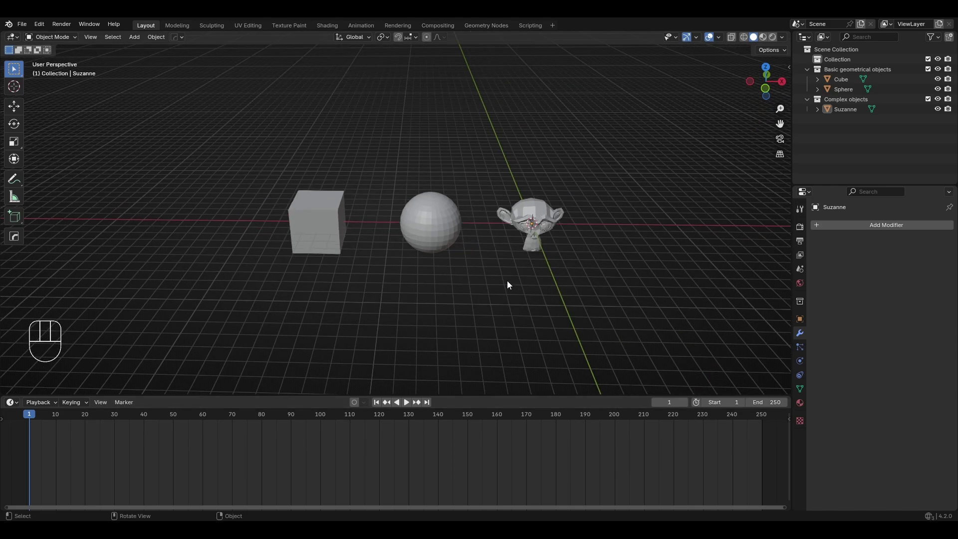
{"action": "middle_click_drag", "start_coordinate": [507, 282], "coordinate": [492, 327]}
{"action": "scroll", "coordinate": [571, 302], "scroll_direction": "up", "scroll_amount": 4}
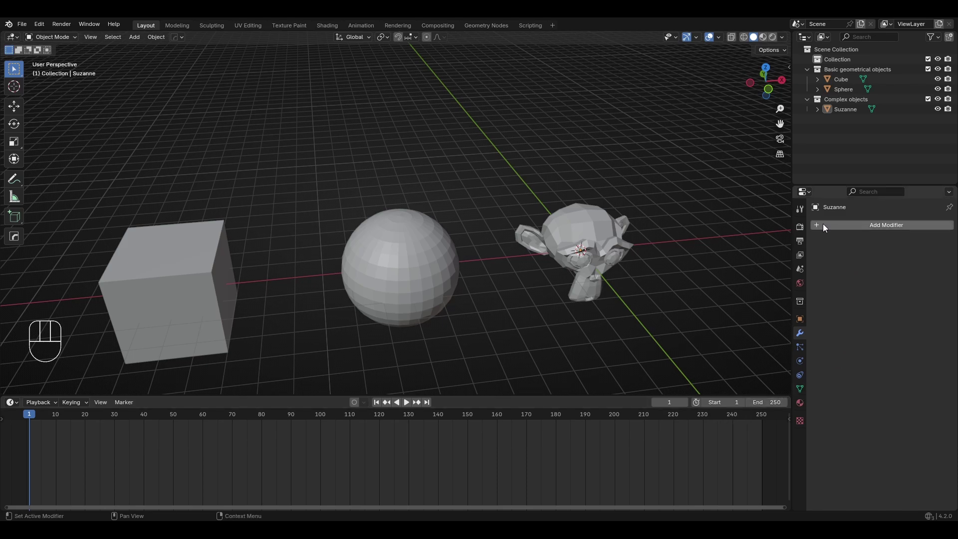
Check the Render and Output properties, including the list of available frame rate presets.
{"action": "left_click", "coordinate": [801, 227]}
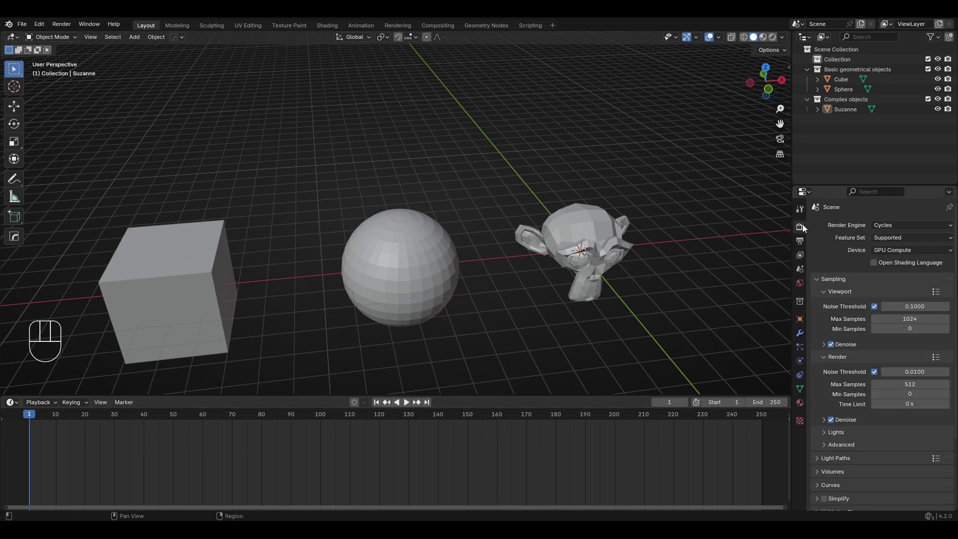
{"action": "left_click", "coordinate": [801, 241]}
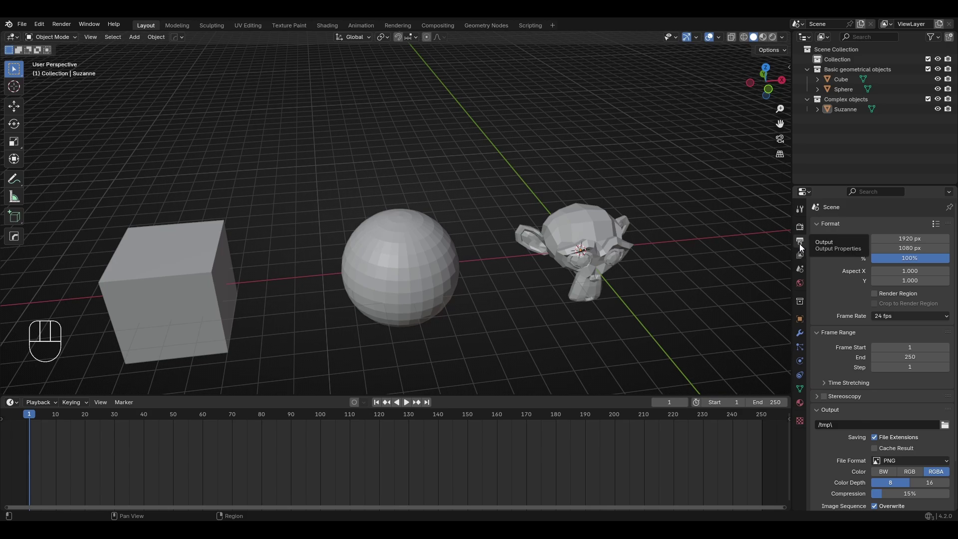
{"action": "left_click", "coordinate": [877, 318]}
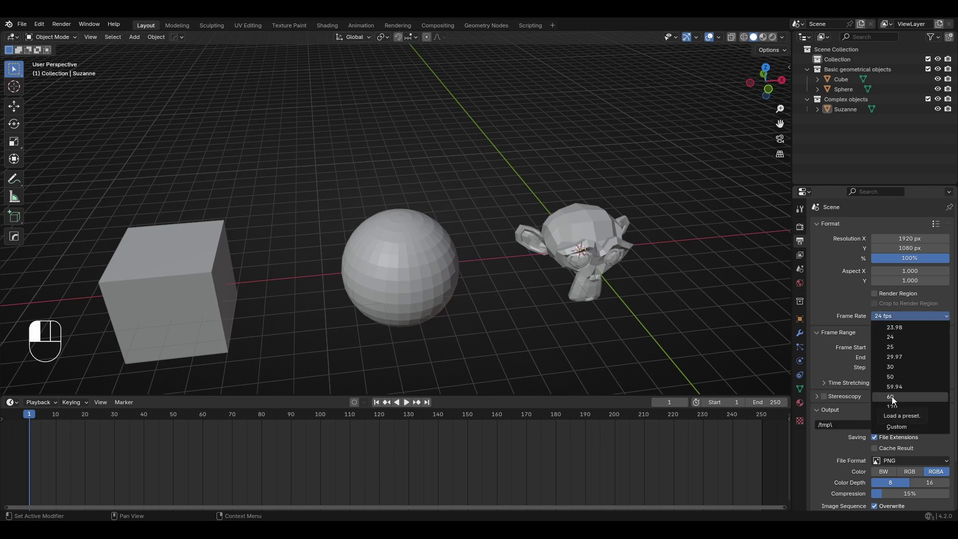
{"action": "left_click", "coordinate": [845, 365]}
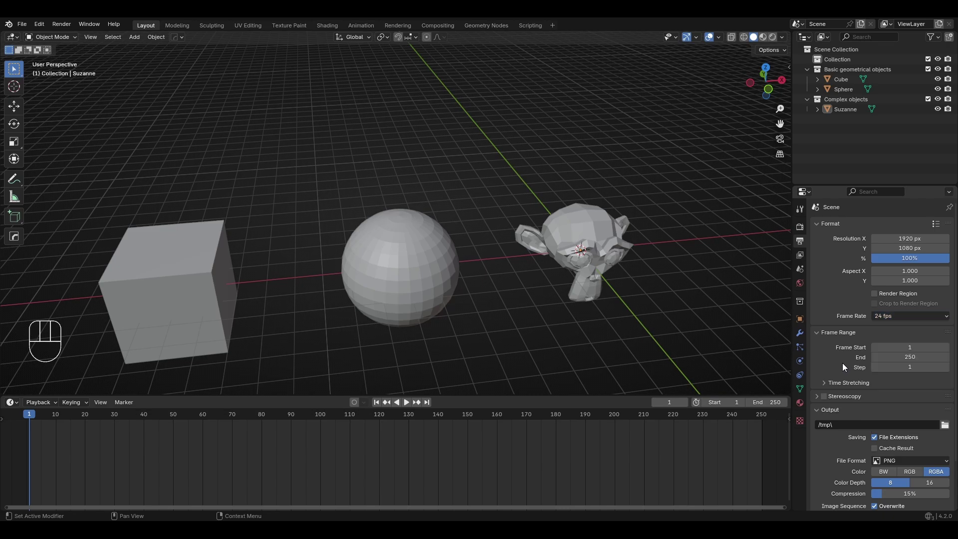
Shrink the Timeline editor to a narrow strip so the 3D viewport regains its height.
{"action": "scroll", "coordinate": [543, 299], "scroll_direction": "down", "scroll_amount": 3}
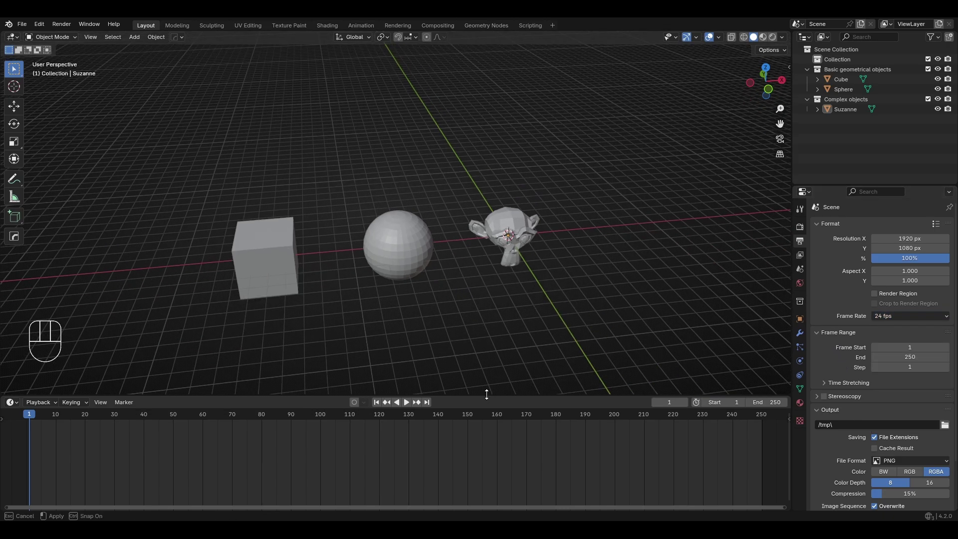
{"action": "left_click_drag", "start_coordinate": [488, 396], "coordinate": [436, 469]}
{"action": "middle_click_drag", "start_coordinate": [462, 398], "coordinate": [488, 405]}
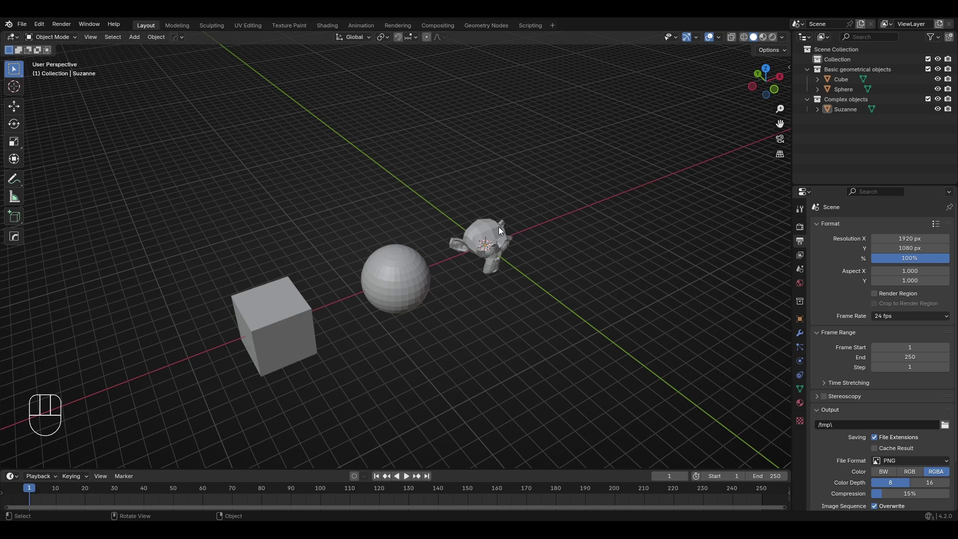
Move the cube, sphere and monkey together about 7.15 m along the X axis and deselect them.
{"action": "left_click_drag", "start_coordinate": [160, 181], "coordinate": [669, 408]}
{"action": "key", "text": "g"}
{"action": "key", "text": "x"}
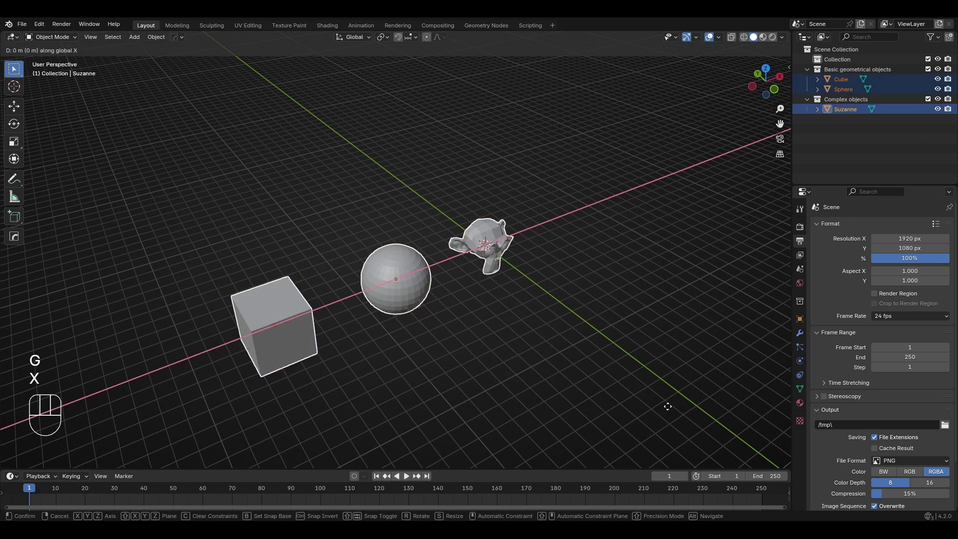
{"action": "left_click", "coordinate": [739, 340]}
{"action": "middle_click_drag", "start_coordinate": [740, 340], "coordinate": [608, 344]}
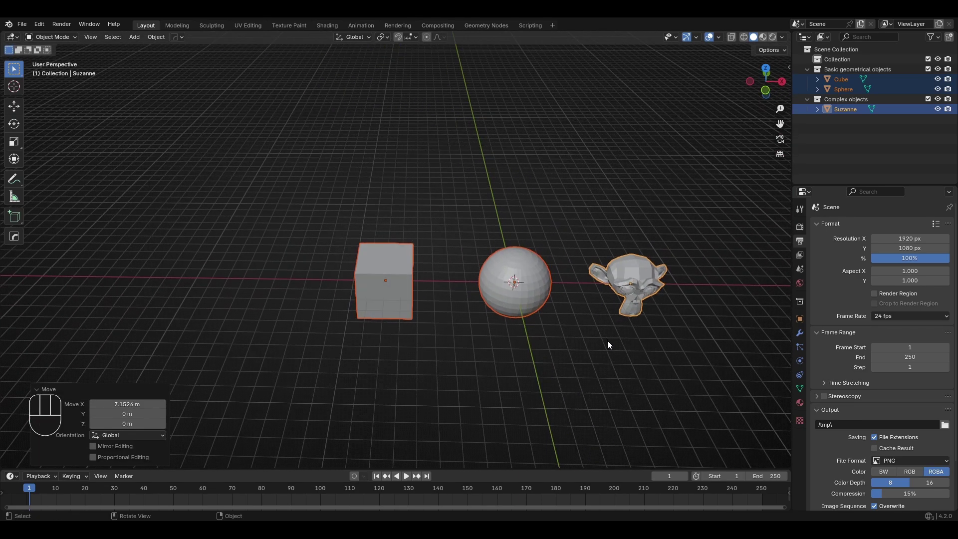
{"action": "left_click", "coordinate": [678, 391]}
{"action": "middle_click_drag", "start_coordinate": [607, 382], "coordinate": [502, 387], "text": "shift"}
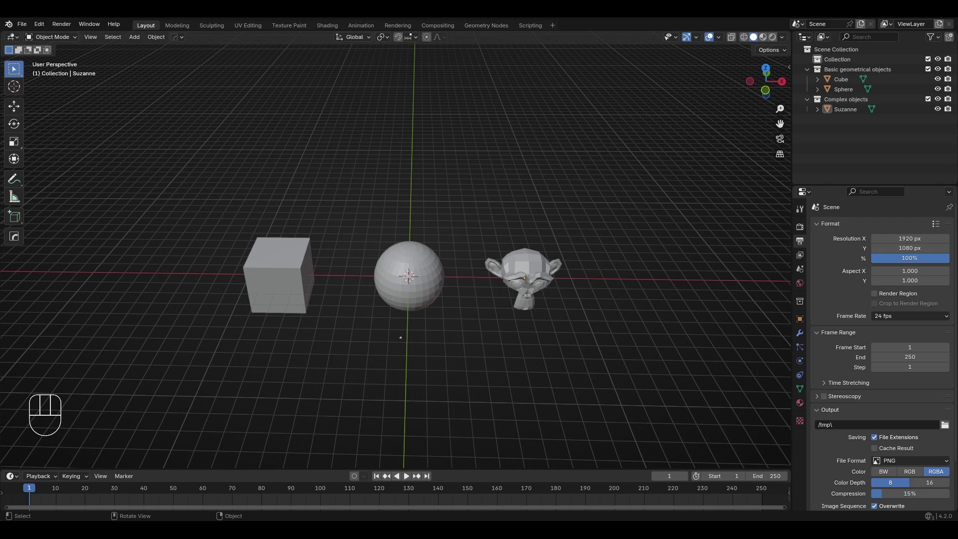
{"action": "left_click_drag", "start_coordinate": [400, 337], "coordinate": [402, 442]}
{"action": "left_click_drag", "start_coordinate": [525, 278], "coordinate": [528, 118]}
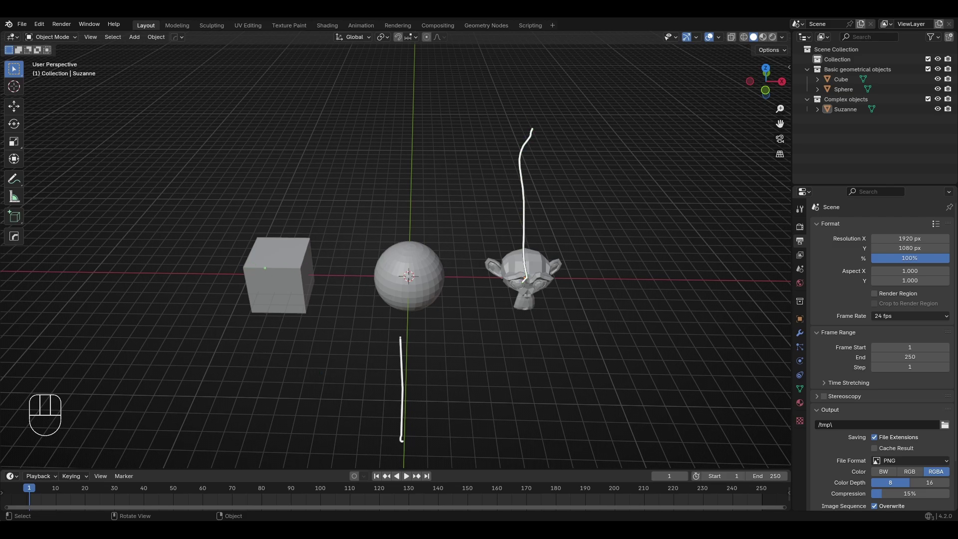
{"action": "left_click_drag", "start_coordinate": [274, 270], "coordinate": [110, 264]}
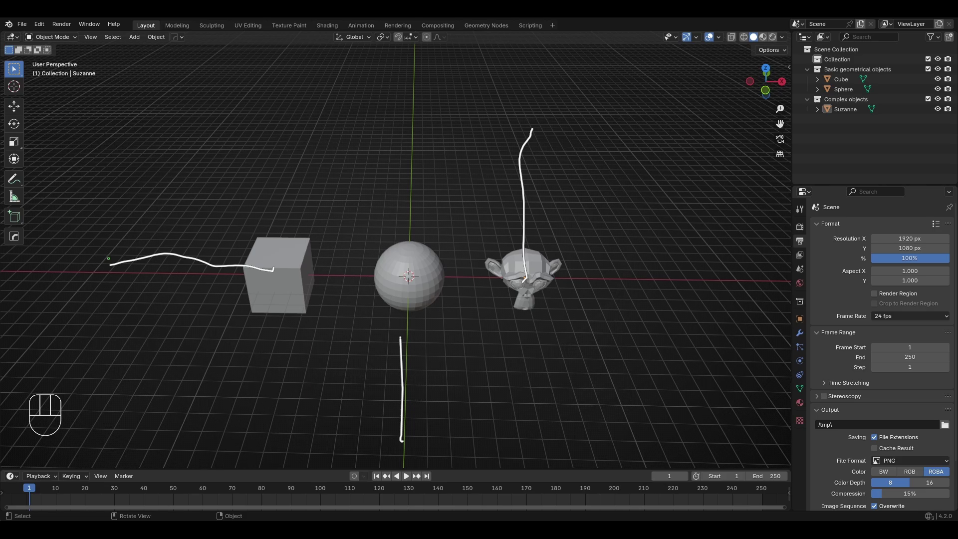
{"action": "key", "text": "ctrl+z"}
{"action": "key", "text": "ctrl+z"}
{"action": "key", "text": "ctrl+z"}
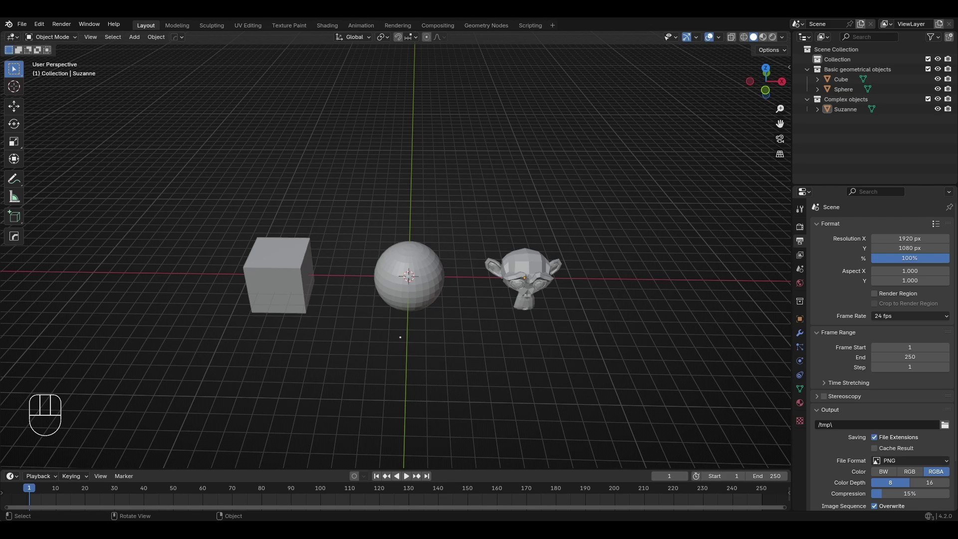
{"action": "key", "text": "ctrl+z"}
Enlarge the Timeline editor and insert a keyframe for the cube at frame 1.
{"action": "left_click_drag", "start_coordinate": [268, 469], "coordinate": [270, 372]}
{"action": "left_click", "coordinate": [236, 257]}
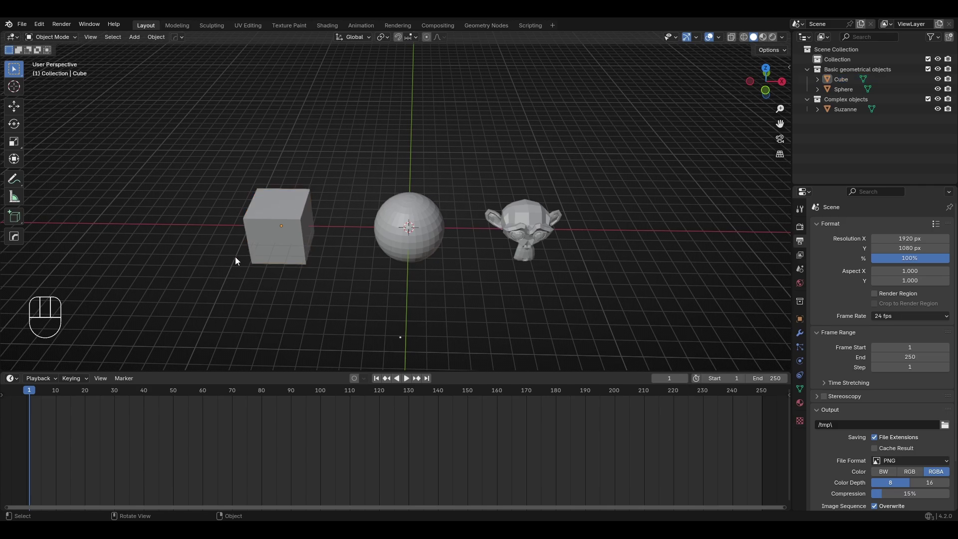
{"action": "left_click", "coordinate": [261, 223]}
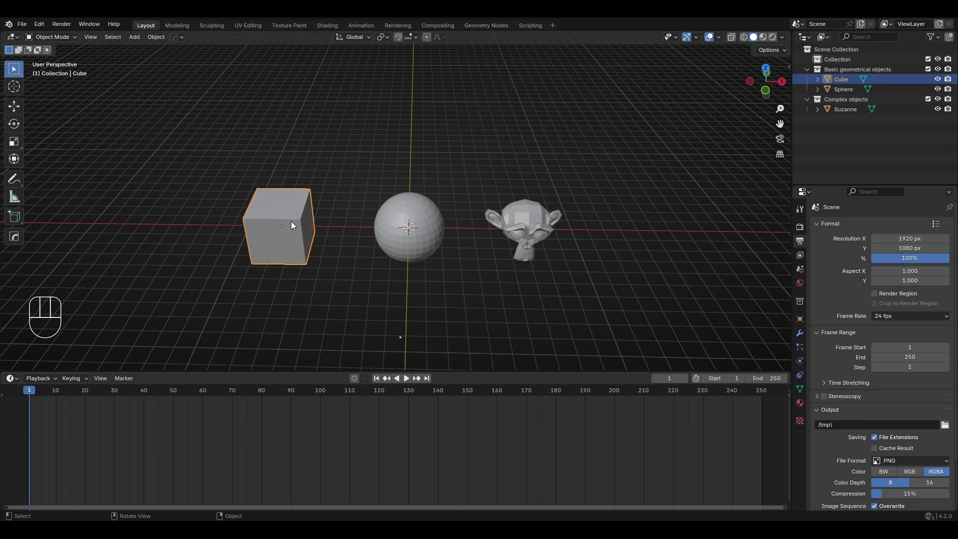
{"action": "key", "text": "i"}
Move the playhead to frame 24, with the cube still selected.
{"action": "left_click", "coordinate": [34, 399]}
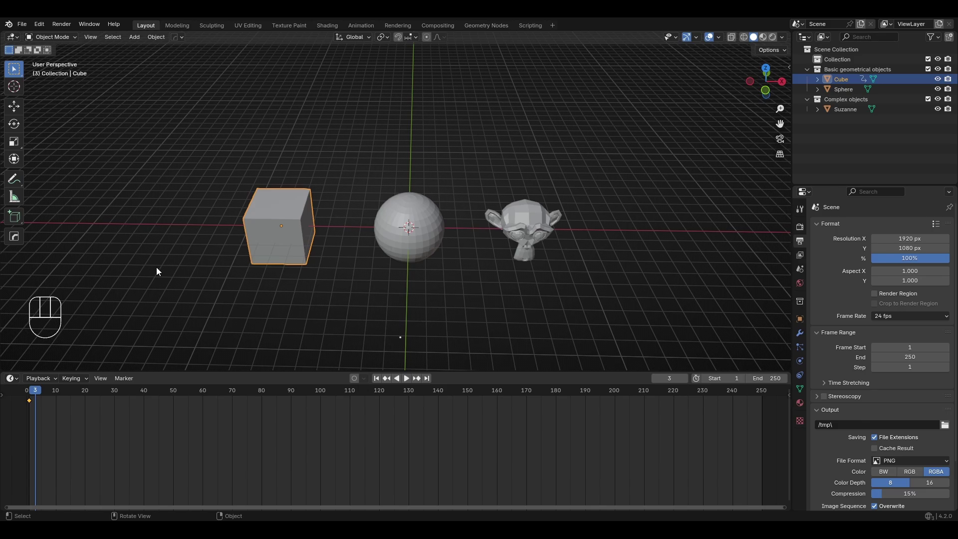
{"action": "left_click", "coordinate": [38, 391]}
{"action": "key", "text": "space"}
{"action": "left_click_drag", "start_coordinate": [58, 392], "coordinate": [98, 394]}
{"action": "key", "text": "space"}
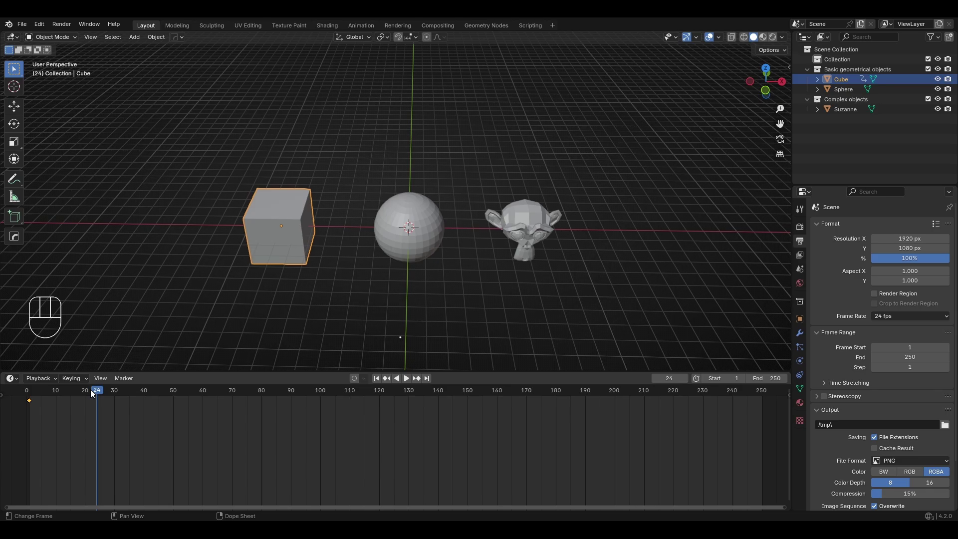
{"action": "key", "text": "i"}
{"action": "left_click_drag", "start_coordinate": [131, 371], "coordinate": [128, 311]}
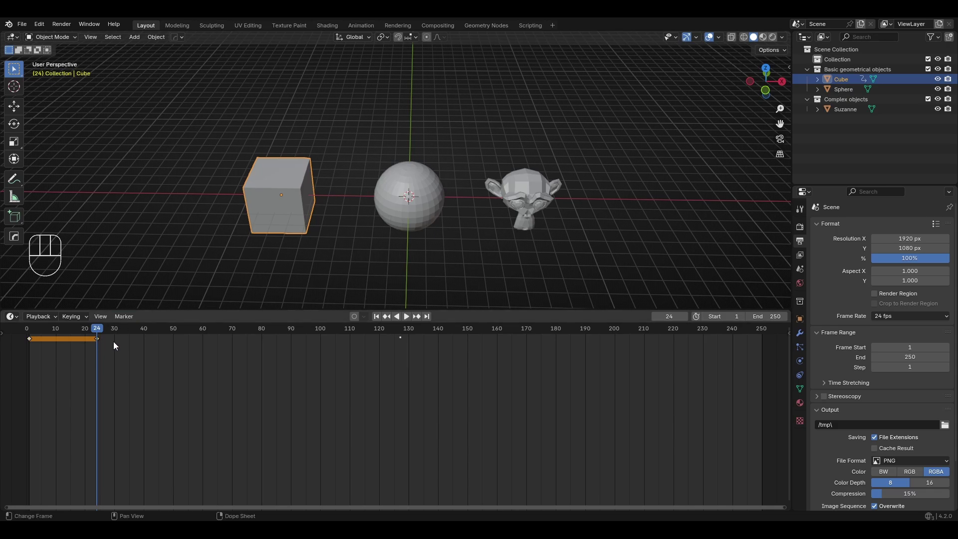
{"action": "key", "text": "Delete"}
Move the cube about -9.84 m along the X axis and insert a keyframe for it at frame 24.
{"action": "scroll", "coordinate": [257, 283], "scroll_direction": "down", "scroll_amount": 2}
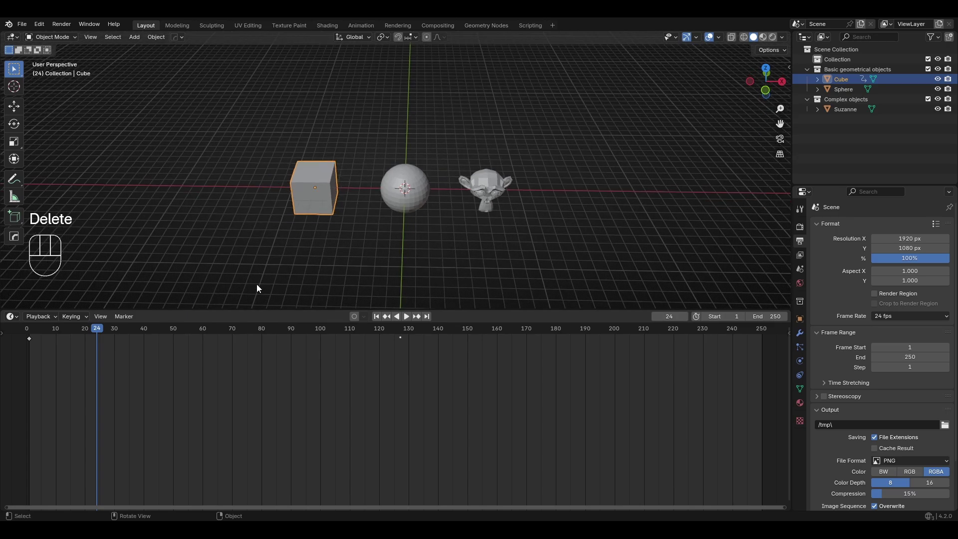
{"action": "key", "text": "g"}
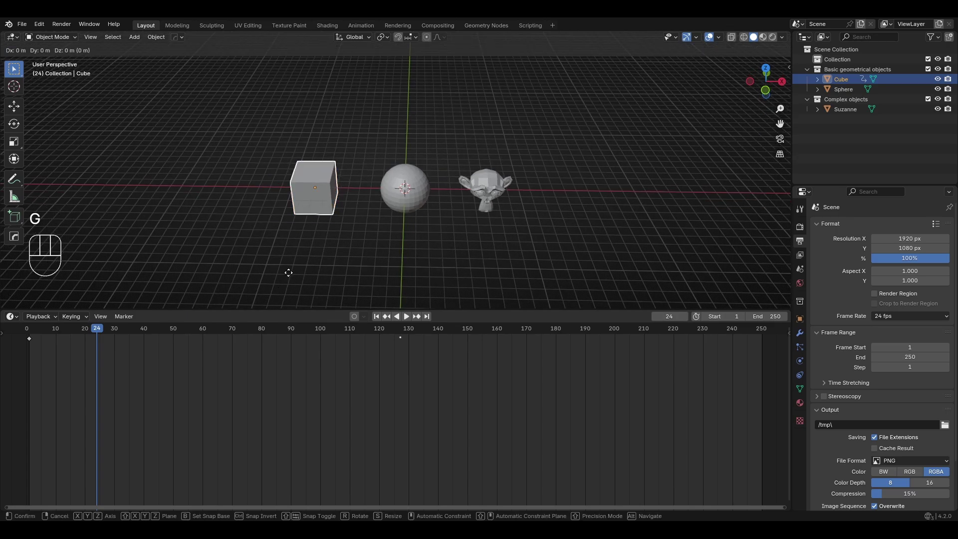
{"action": "key", "text": "x"}
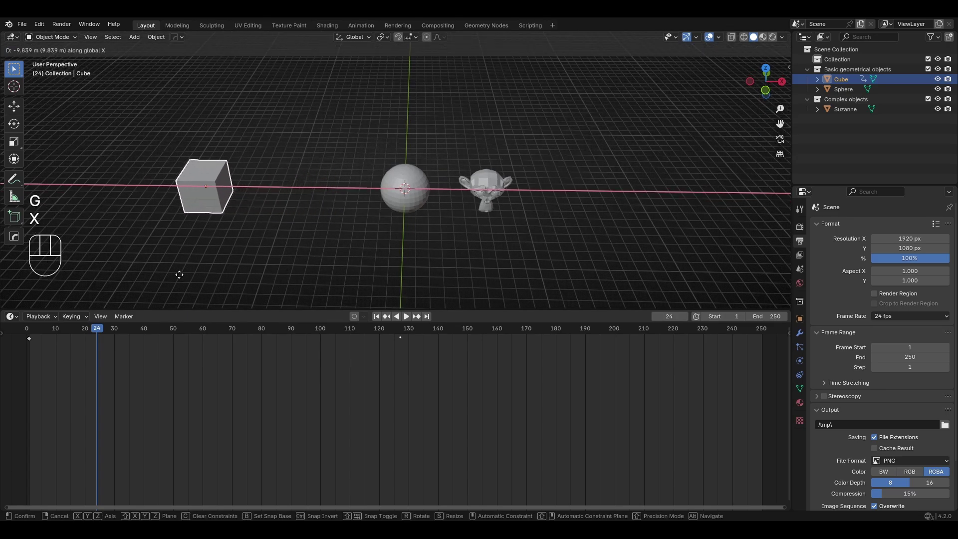
{"action": "left_click", "coordinate": [178, 275]}
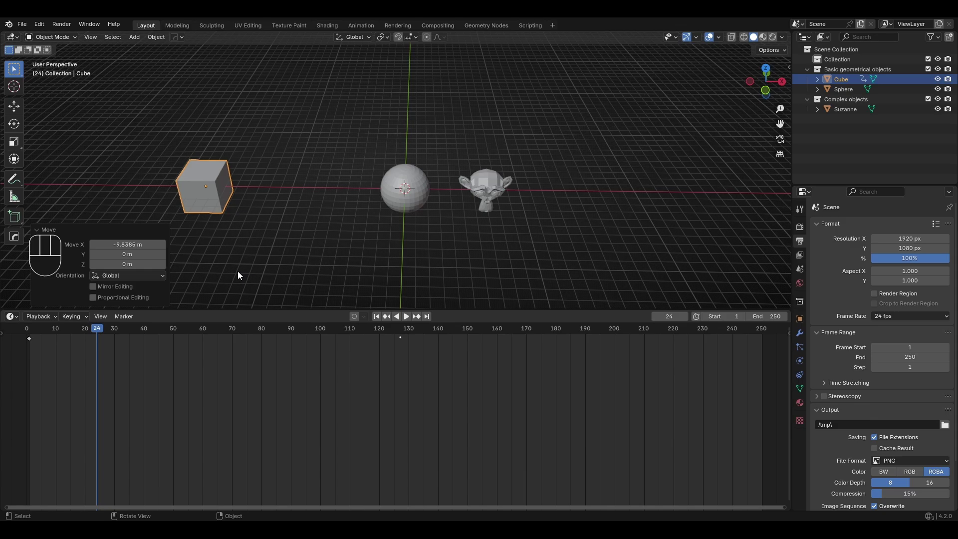
{"action": "key", "text": "i"}
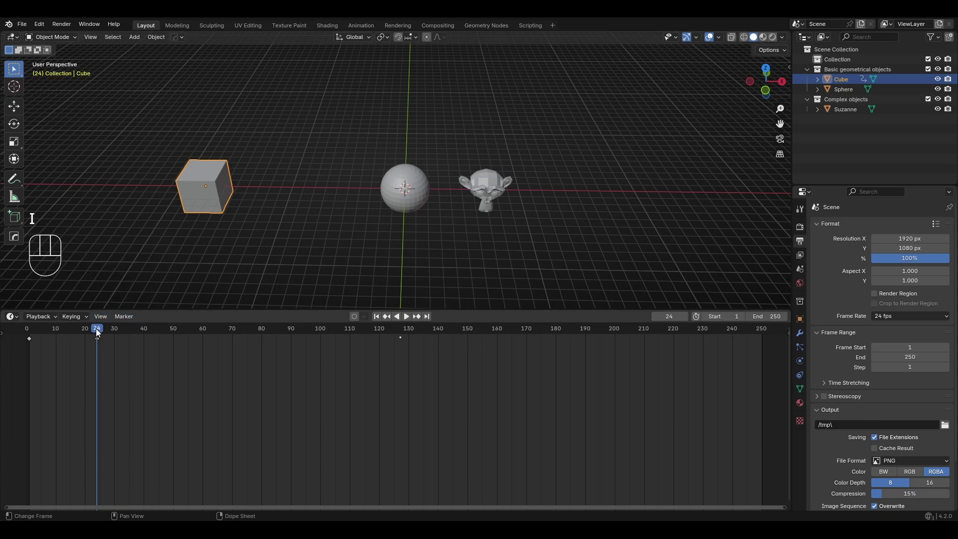
Return to frame 1 and play the cube's animation.
{"action": "left_click_drag", "start_coordinate": [96, 328], "coordinate": [29, 328]}
{"action": "key", "text": "space"}
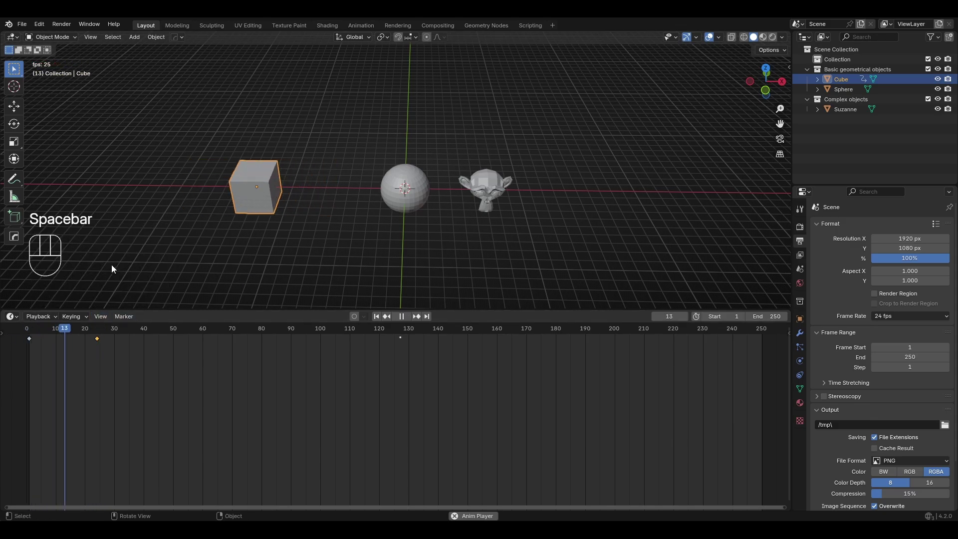
{"action": "key", "text": "space"}
{"action": "middle_click_drag", "start_coordinate": [111, 269], "coordinate": [293, 300]}
Shrink the Timeline to a narrow strip, replay the cube's movement from the first keyframe and rewind to frame 0.
{"action": "left_click_drag", "start_coordinate": [293, 310], "coordinate": [155, 472]}
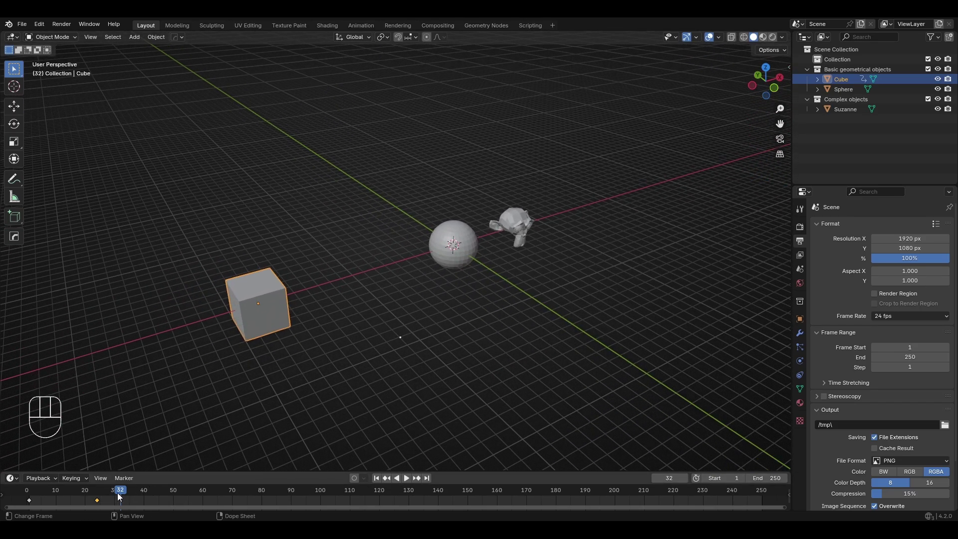
{"action": "left_click", "coordinate": [29, 492]}
{"action": "key", "text": "space"}
{"action": "middle_click_drag", "start_coordinate": [364, 337], "coordinate": [259, 392]}
{"action": "key", "text": "space"}
{"action": "left_click_drag", "start_coordinate": [130, 492], "coordinate": [26, 498]}
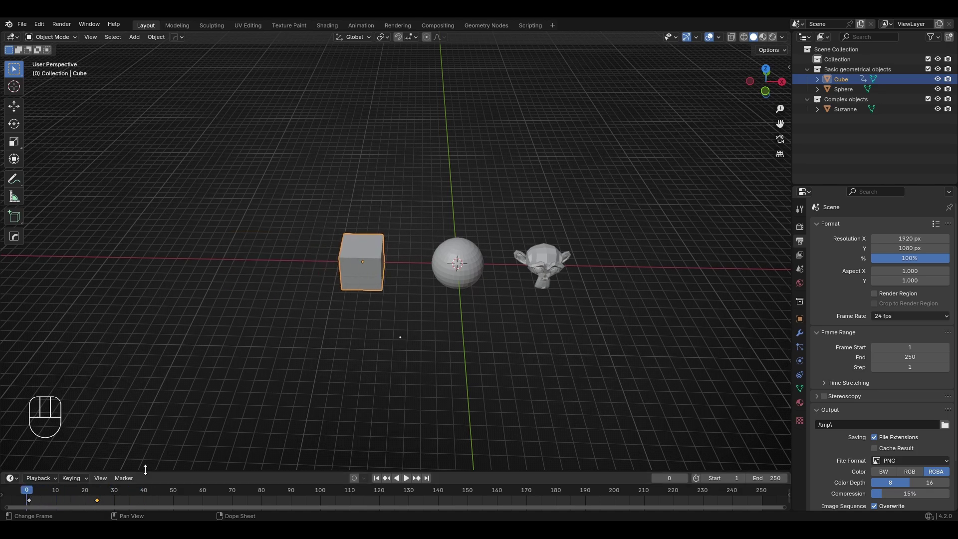
Enlarge the Timeline editor and duplicate the cube's first keyframe to about frame 49.
{"action": "left_click", "coordinate": [31, 501]}
{"action": "right_click", "coordinate": [29, 501]}
{"action": "mouse_move", "coordinate": [28, 501]}
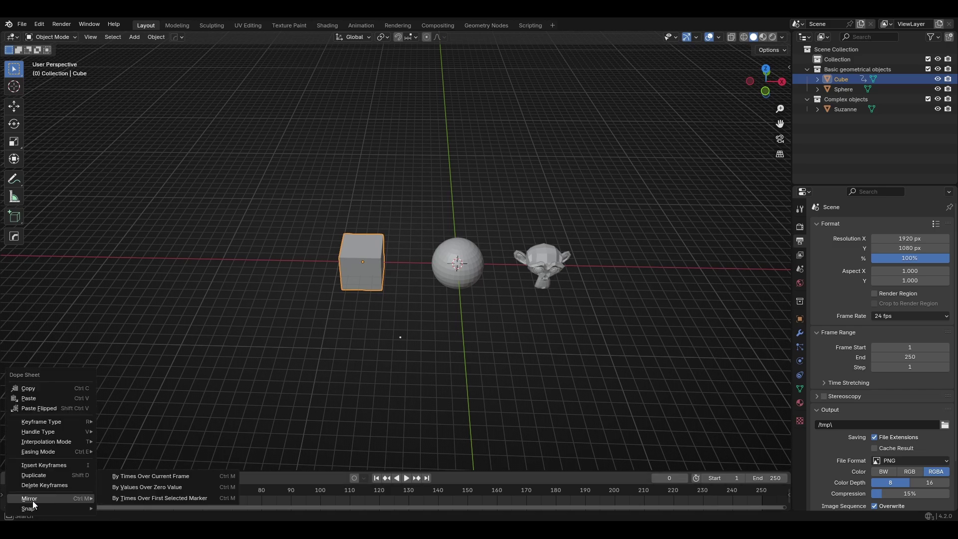
{"action": "left_click_drag", "start_coordinate": [303, 468], "coordinate": [306, 389]}
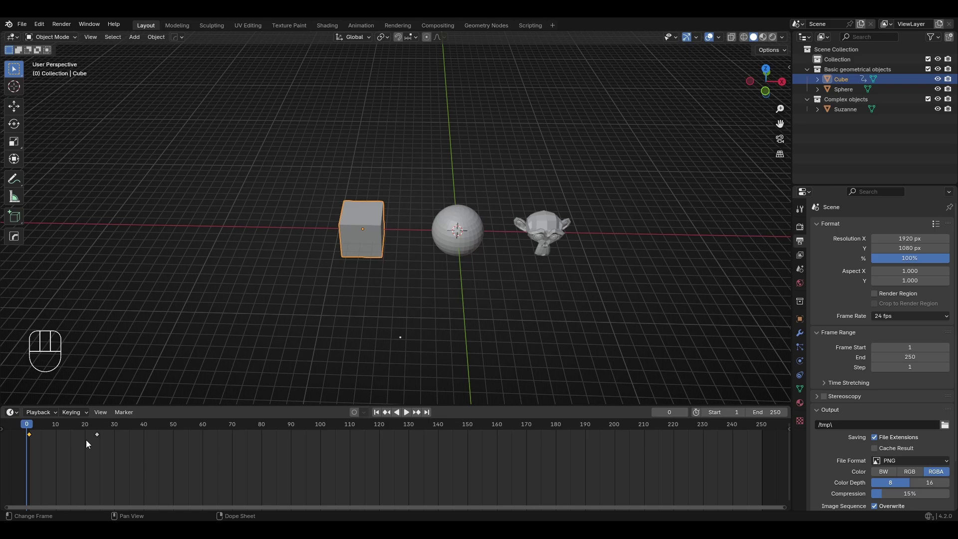
{"action": "right_click", "coordinate": [28, 433]}
{"action": "left_click", "coordinate": [43, 474]}
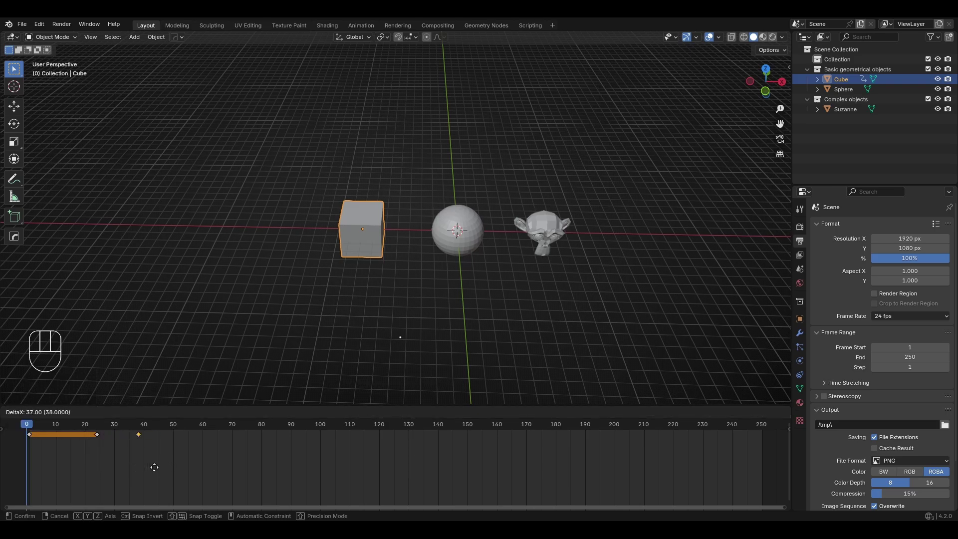
{"action": "left_click", "coordinate": [183, 460]}
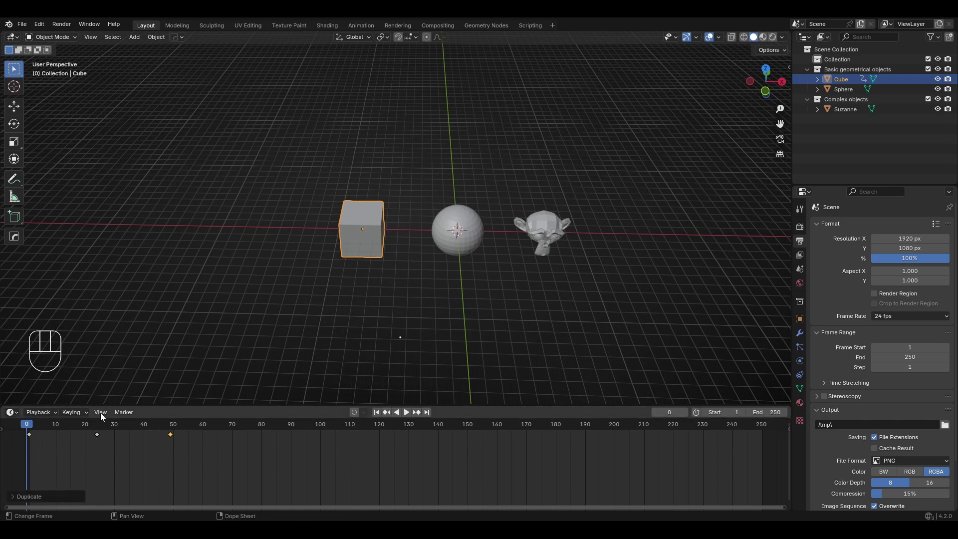
Play the cube's back-and-forth animation with the cube deselected, reselect the cube and rewind to frame 1.
{"action": "middle_click_drag", "start_coordinate": [150, 392], "coordinate": [259, 341]}
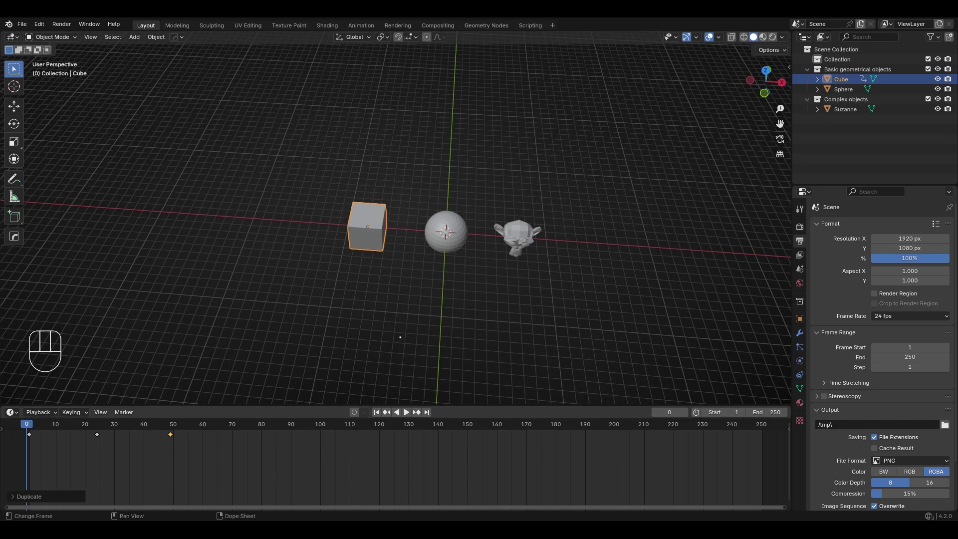
{"action": "left_click", "coordinate": [285, 378]}
{"action": "key", "text": "space"}
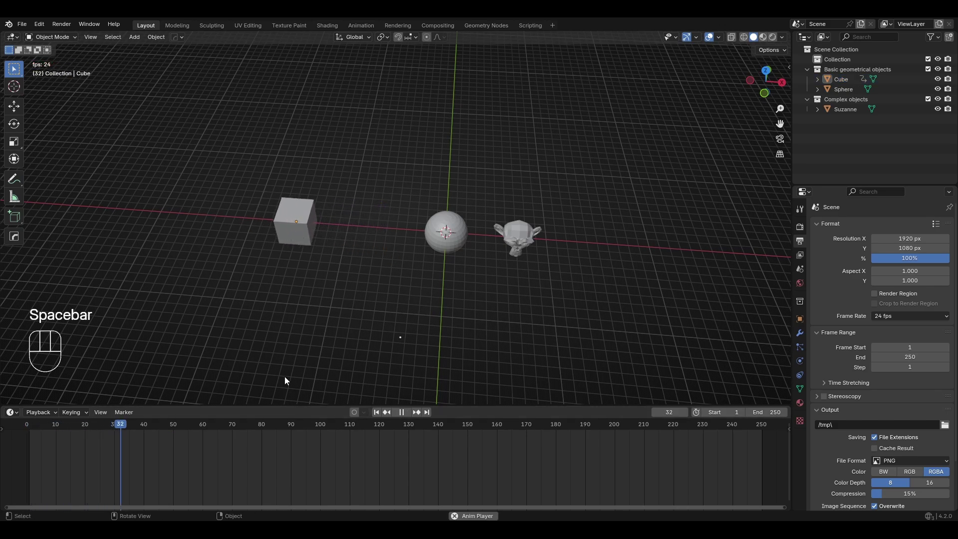
{"action": "key", "text": "space"}
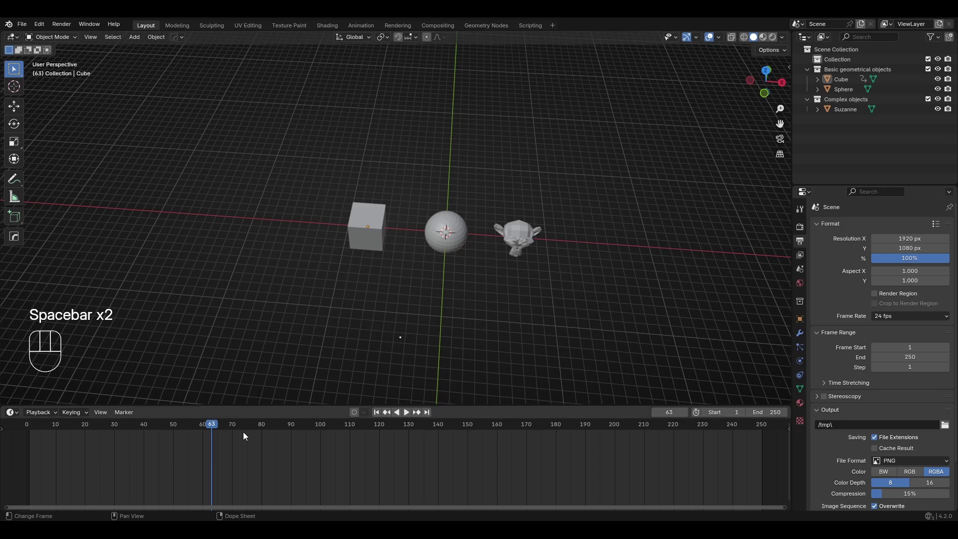
{"action": "left_click", "coordinate": [364, 234]}
{"action": "key", "text": "space"}
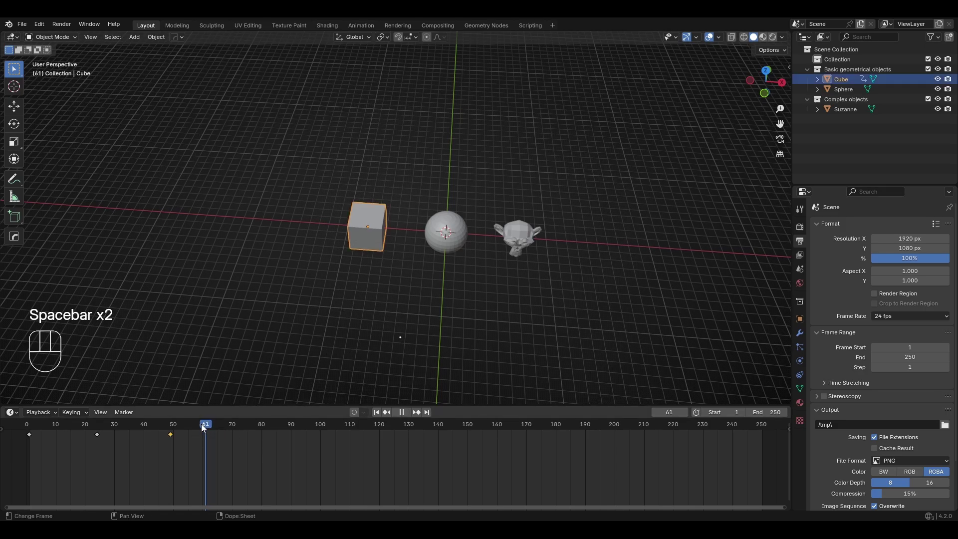
{"action": "left_click_drag", "start_coordinate": [204, 428], "coordinate": [29, 427]}
{"action": "key", "text": "space"}
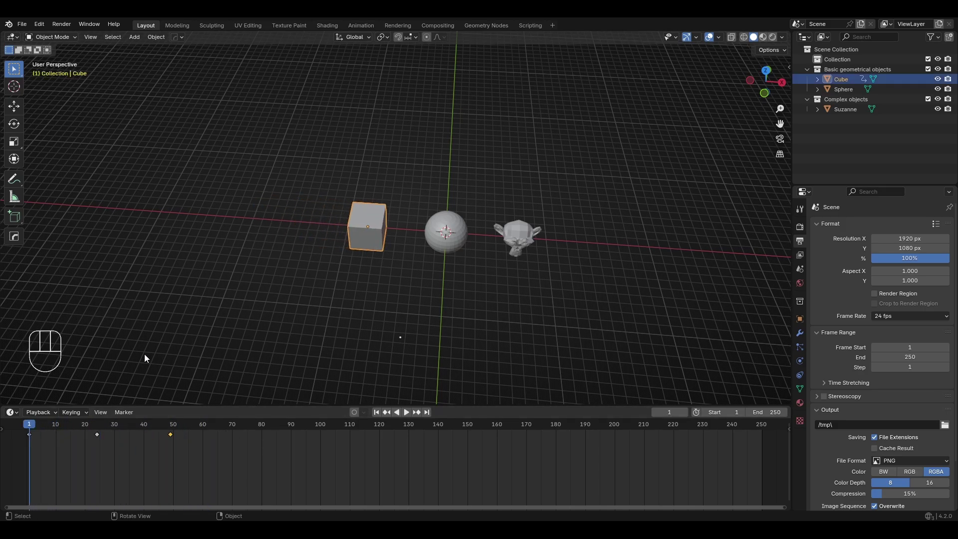
Play the cube's animation from frame 1 with pauses at frames 17 and 25, and rewind to frame 0.
{"action": "middle_click_drag", "start_coordinate": [145, 355], "coordinate": [285, 306]}
{"action": "middle_click_drag", "start_coordinate": [238, 335], "coordinate": [301, 352], "text": "shift"}
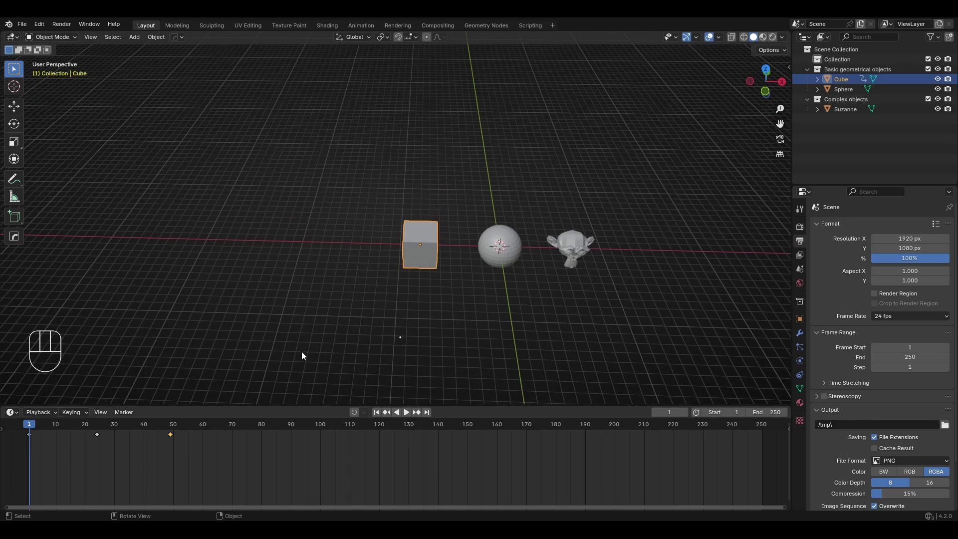
{"action": "key", "text": "space"}
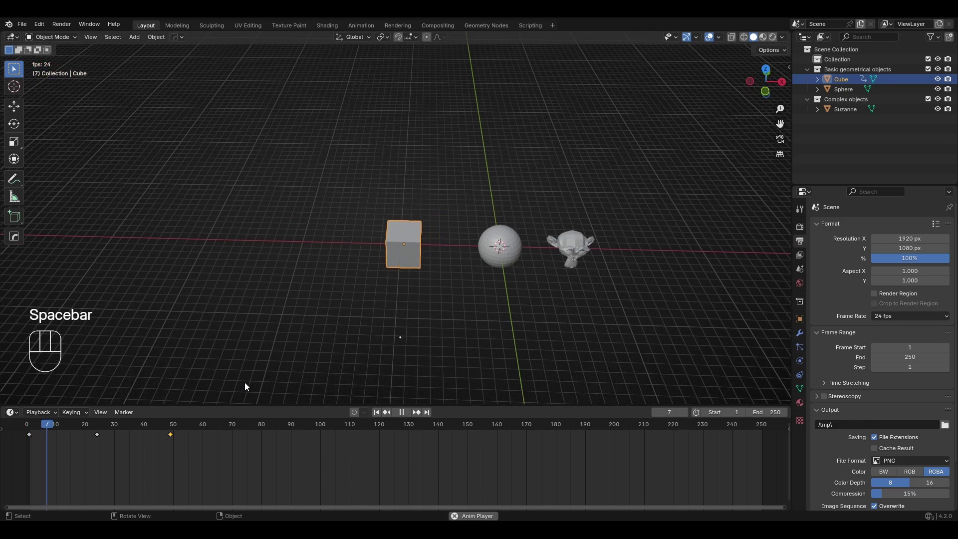
{"action": "key", "text": "space"}
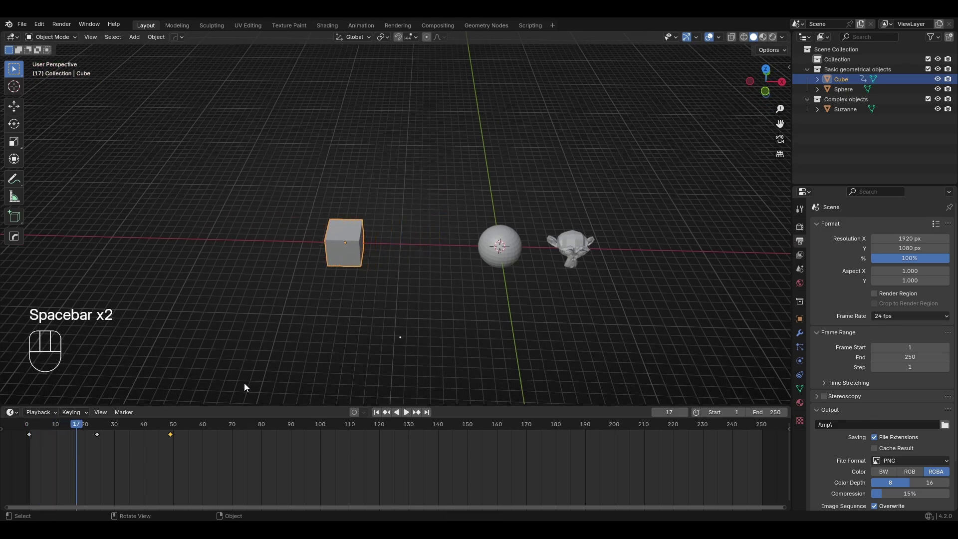
{"action": "key", "text": "space"}
{"action": "key", "text": "space"}
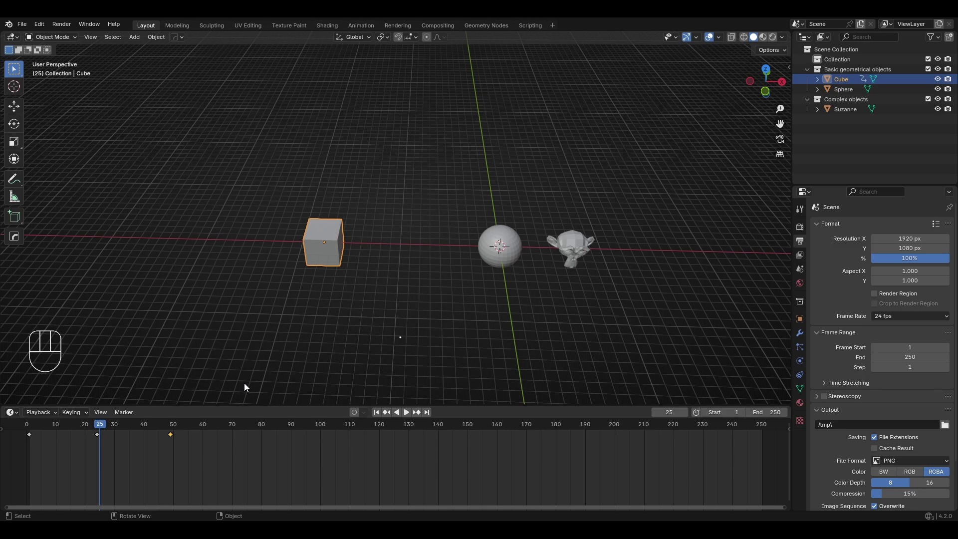
{"action": "left_click", "coordinate": [25, 425]}
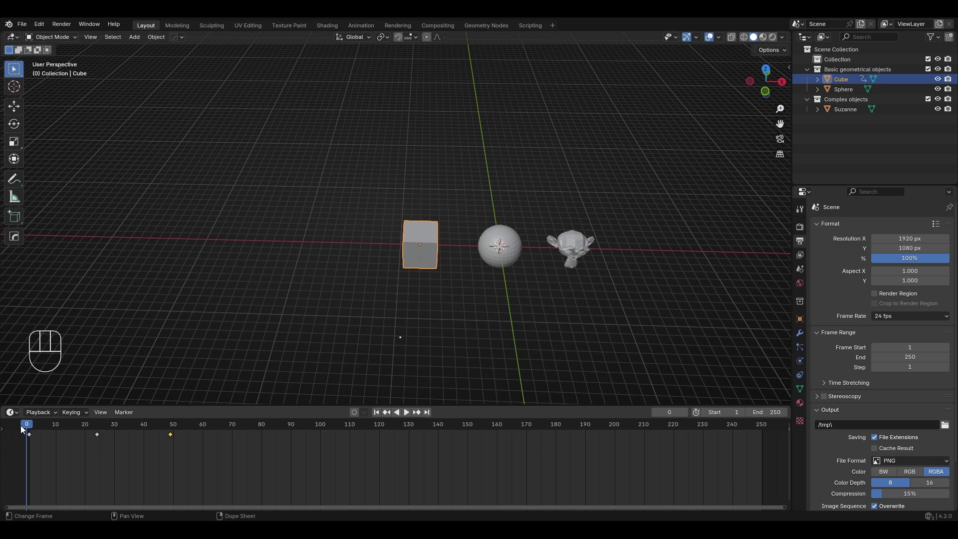
Play the cube's animation from frame 0 in a low front view and stop it.
{"action": "middle_click_drag", "start_coordinate": [279, 250], "coordinate": [301, 236]}
{"action": "middle_click_drag", "start_coordinate": [586, 181], "coordinate": [527, 241]}
{"action": "key", "text": "space"}
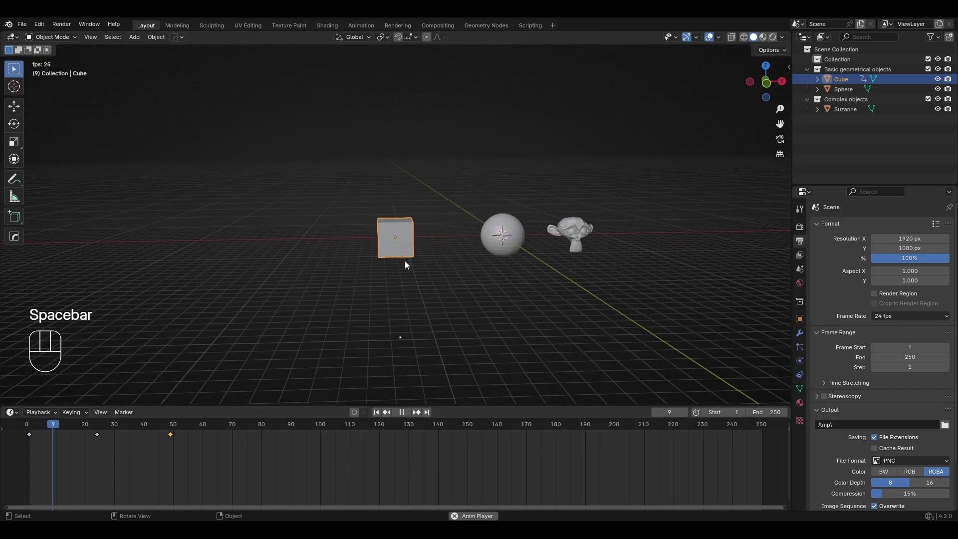
{"action": "key", "text": "space"}
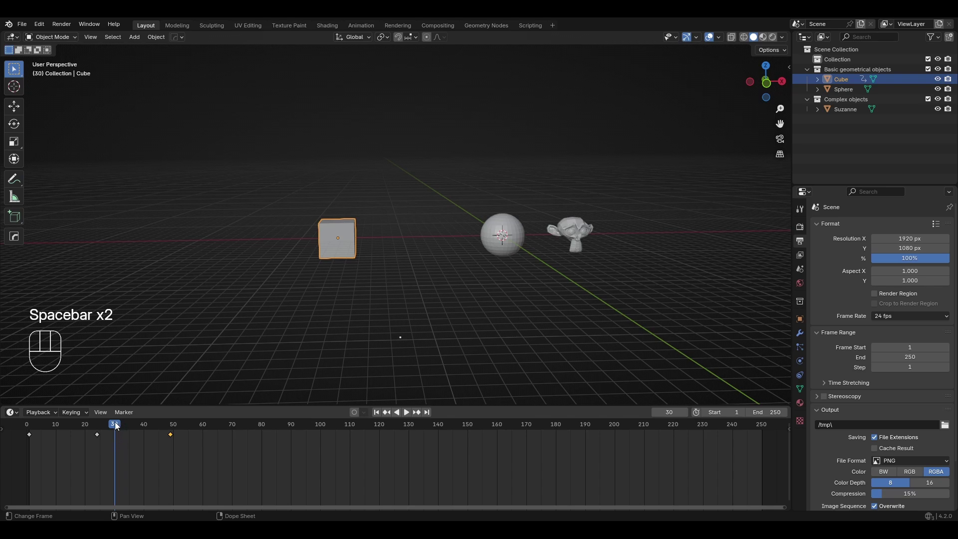
Rewind the animation to frame 2 and set a custom output frame rate of 10 fps.
{"action": "left_click_drag", "start_coordinate": [116, 426], "coordinate": [31, 427]}
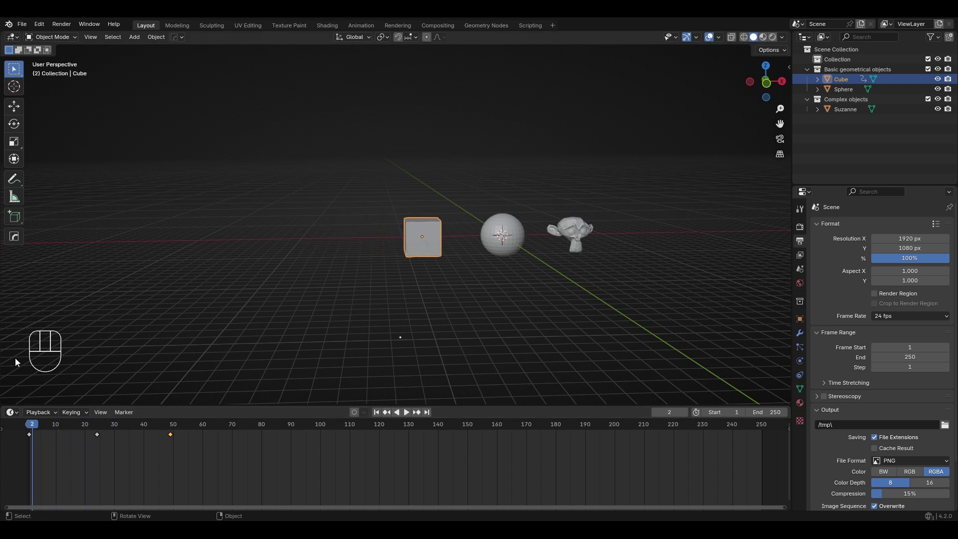
{"action": "left_click", "coordinate": [888, 318]}
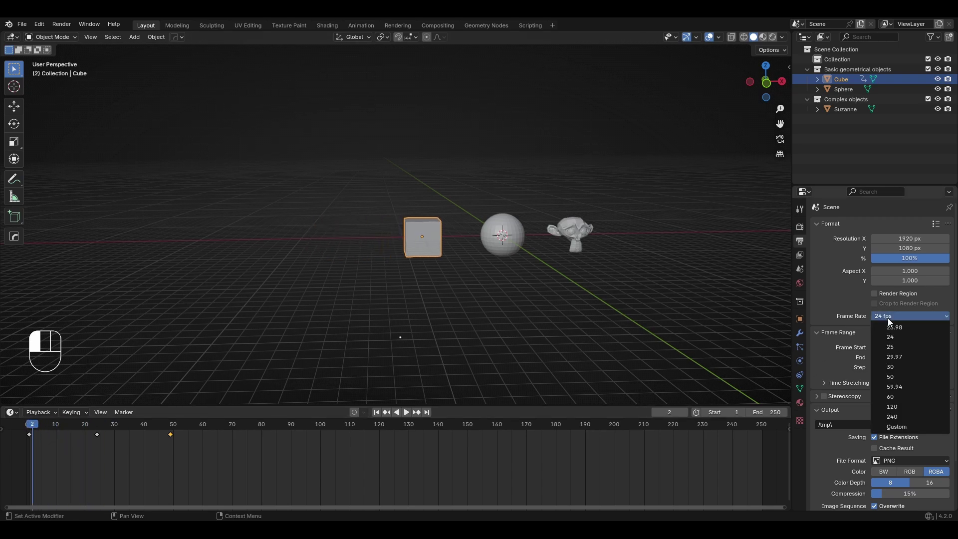
{"action": "left_click", "coordinate": [885, 427]}
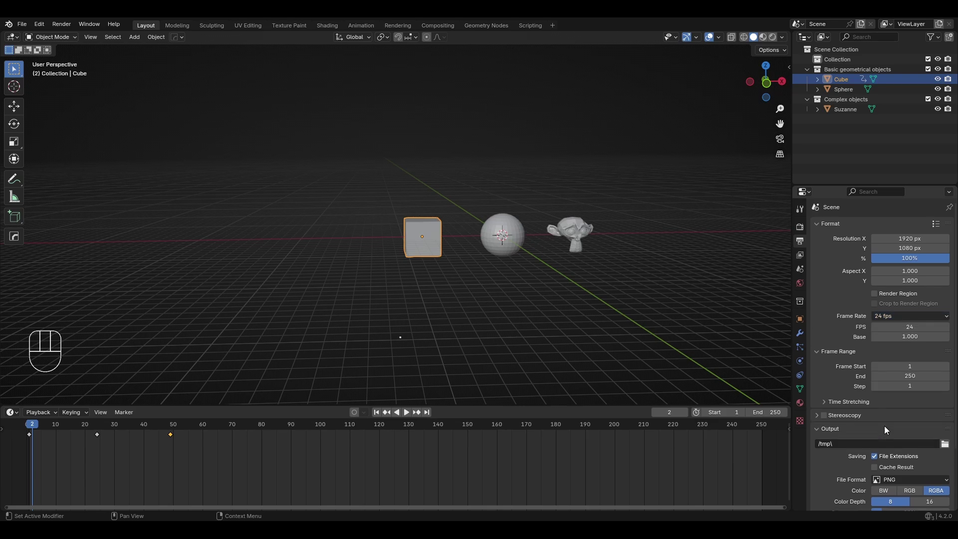
{"action": "left_click", "coordinate": [918, 326]}
{"action": "type", "text": "10"}
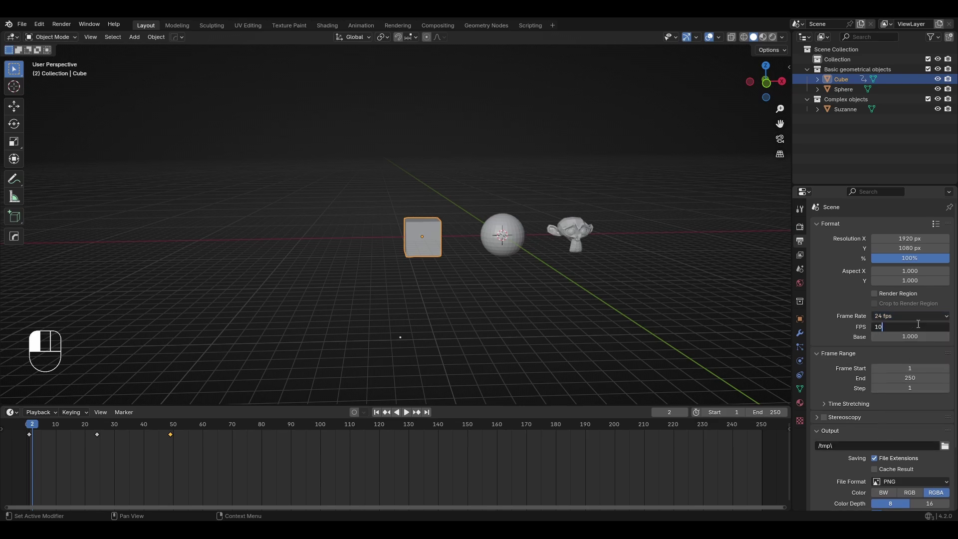
{"action": "key", "text": "Return"}
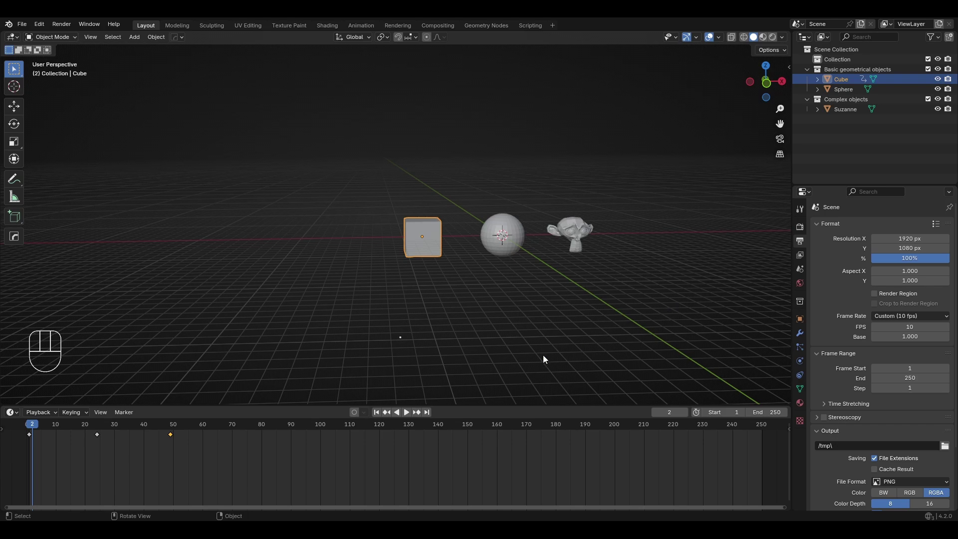
Play the cube's animation from frame 0 at 10 fps and stop it shortly after the second keyframe.
{"action": "left_click_drag", "start_coordinate": [33, 424], "coordinate": [26, 424]}
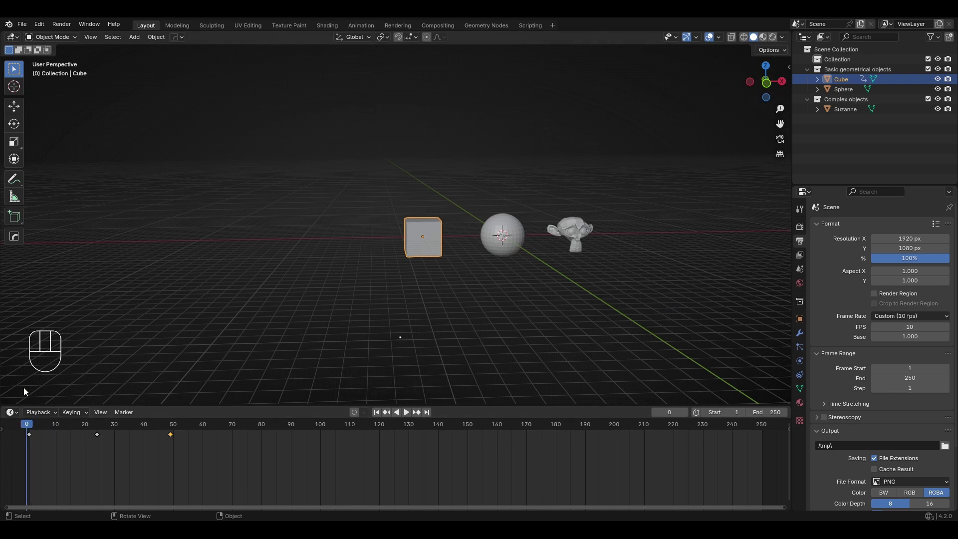
{"action": "key", "text": "space"}
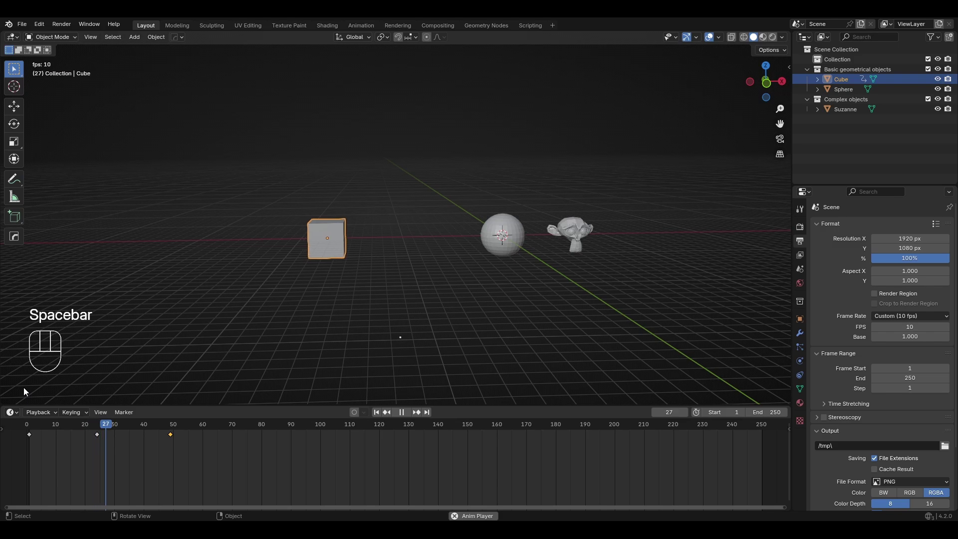
{"action": "key", "text": "space"}
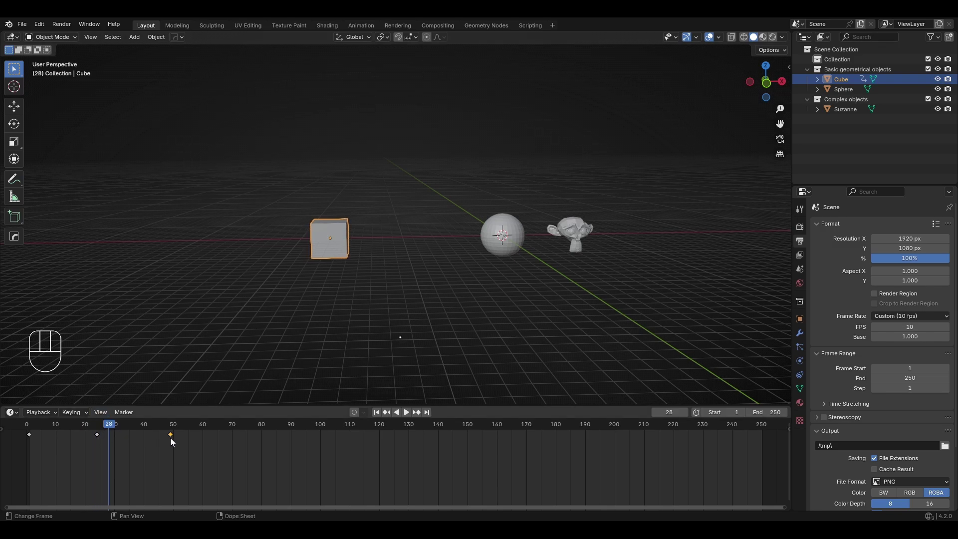
Delete the cube's last keyframe at frame 49 and move its second keyframe to frame 50.
{"action": "key", "text": "Delete"}
{"action": "key", "text": "Delete"}
{"action": "key", "text": "Delete"}
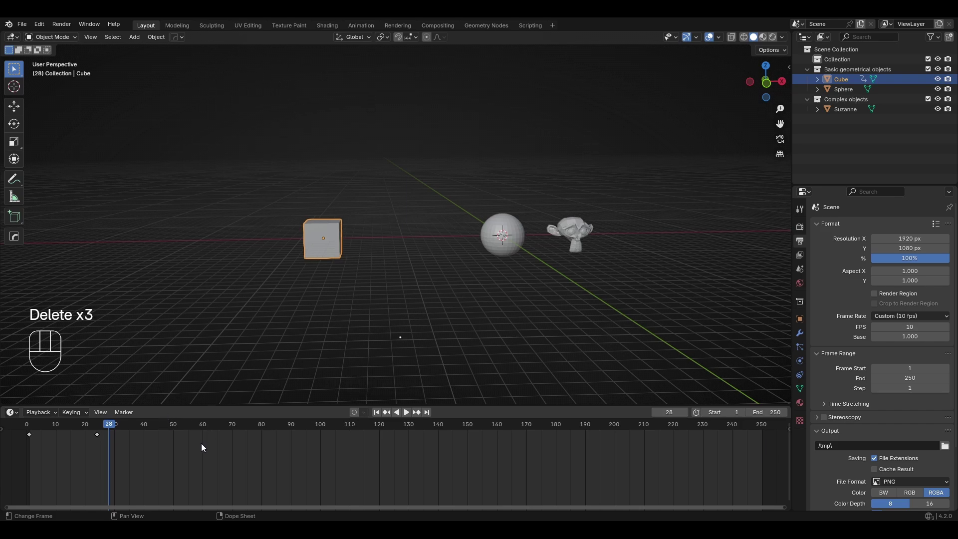
{"action": "left_click_drag", "start_coordinate": [98, 434], "coordinate": [176, 444]}
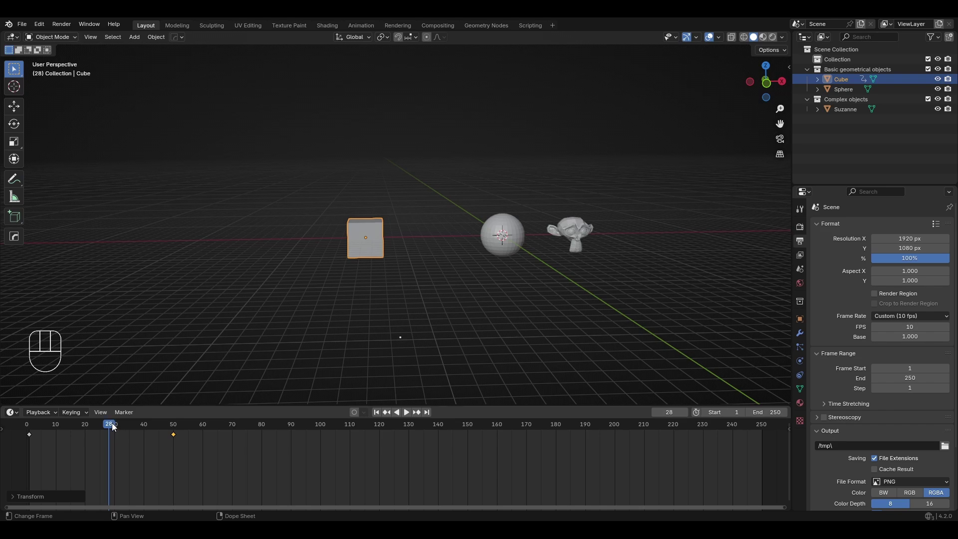
Play the cube's retimed one-way movement twice from the start of the timeline, rewinding between runs.
{"action": "left_click_drag", "start_coordinate": [108, 425], "coordinate": [22, 422]}
{"action": "key", "text": "space"}
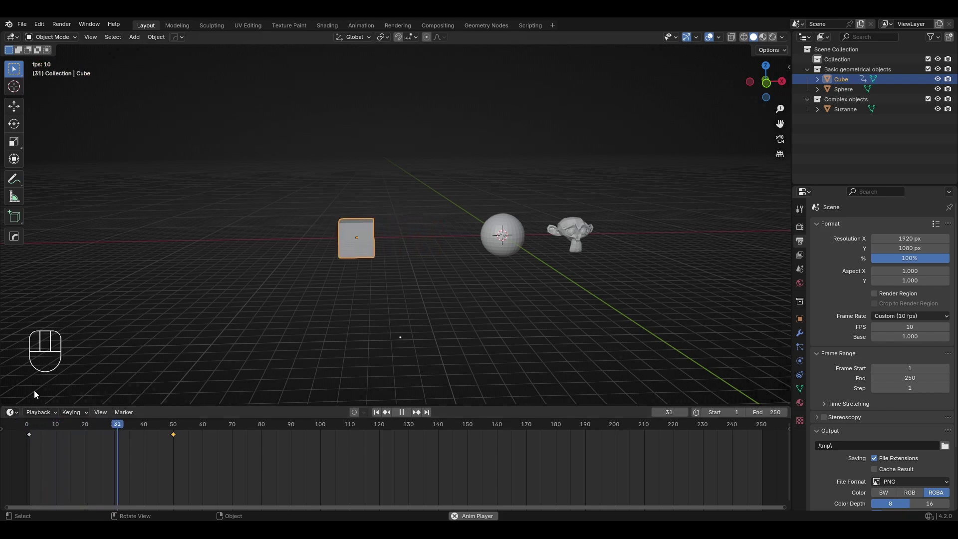
{"action": "key", "text": "space"}
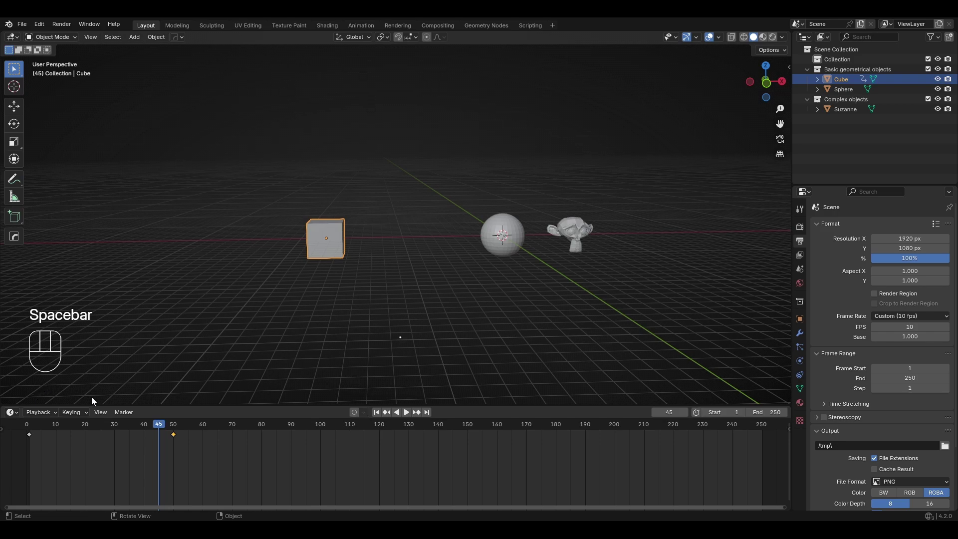
{"action": "left_click_drag", "start_coordinate": [168, 430], "coordinate": [25, 415]}
{"action": "key", "text": "space"}
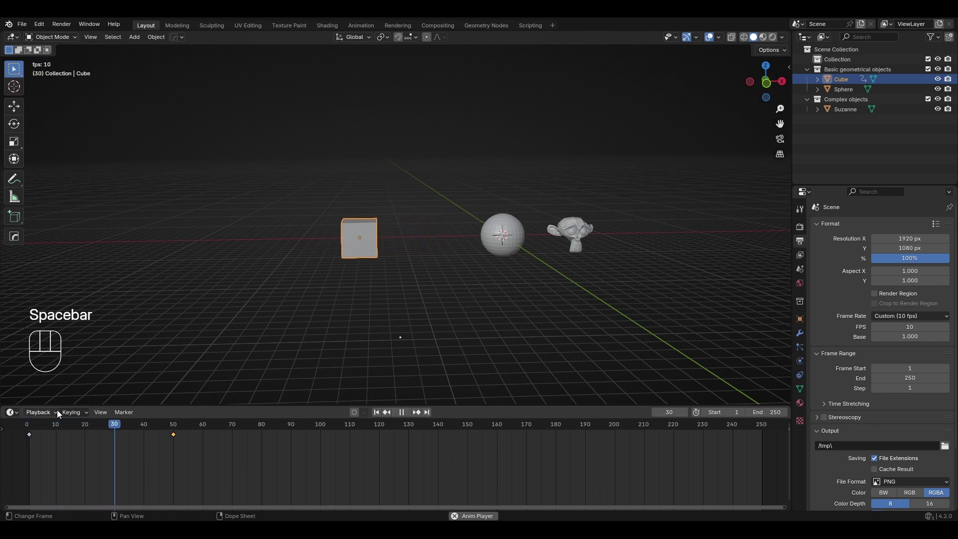
{"action": "key", "text": "space"}
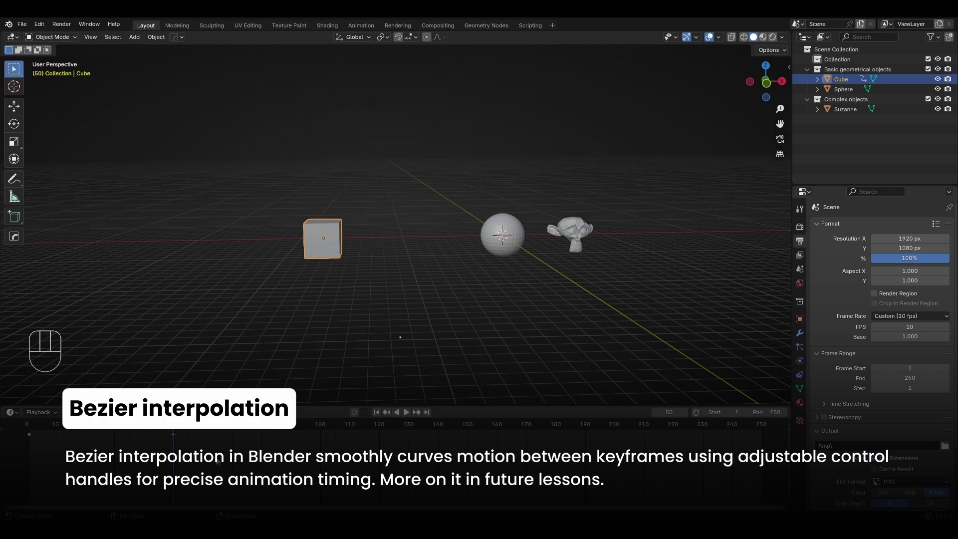
Select all of the cube's keyframes and set their interpolation to Linear.
{"action": "key", "text": "a"}
{"action": "key", "text": "t"}
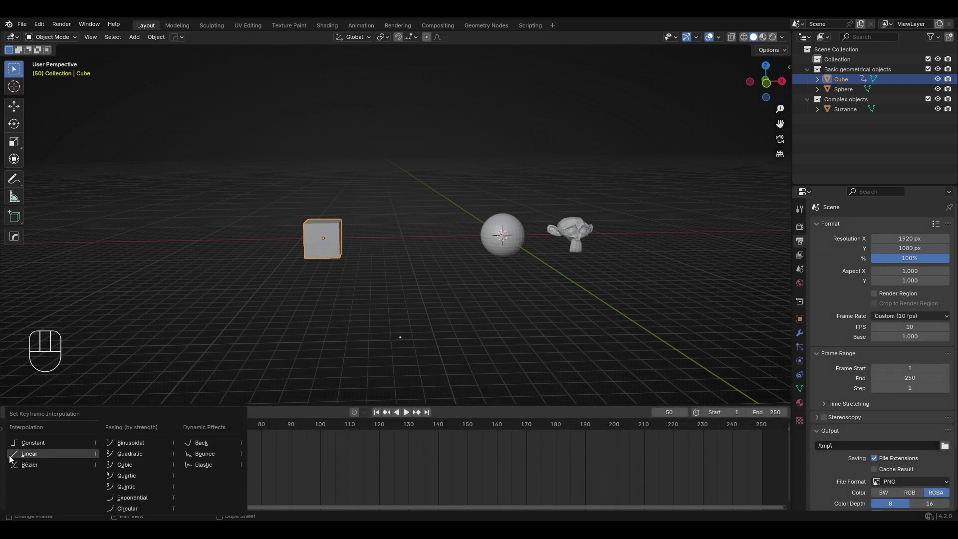
{"action": "left_click", "coordinate": [27, 455]}
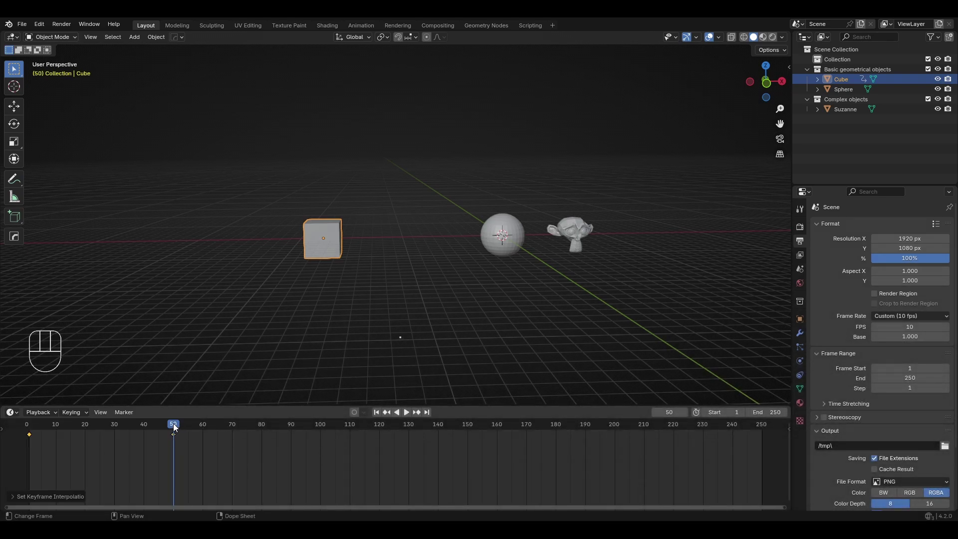
Rewind the animation to frame 0 and set the output frame rate to 24 fps.
{"action": "left_click_drag", "start_coordinate": [173, 424], "coordinate": [15, 439]}
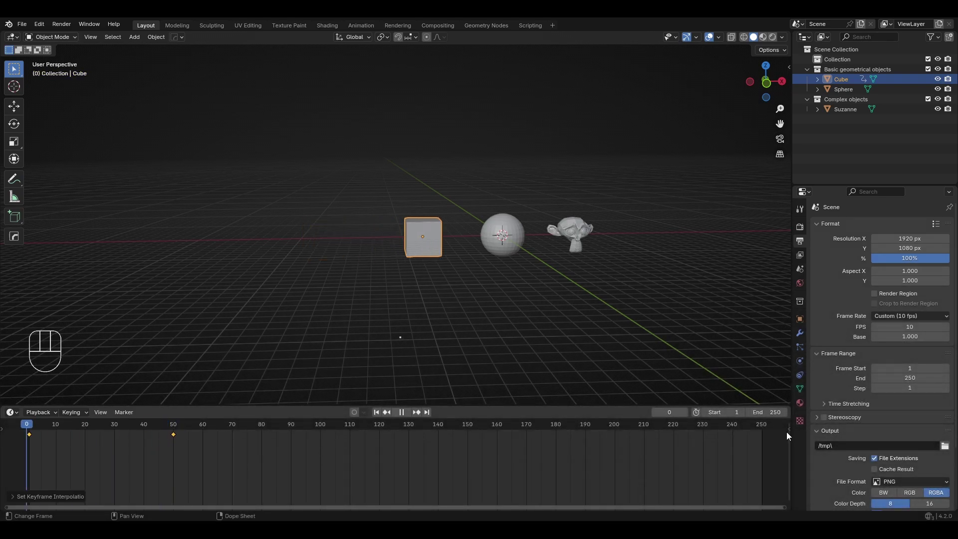
{"action": "left_click", "coordinate": [905, 317]}
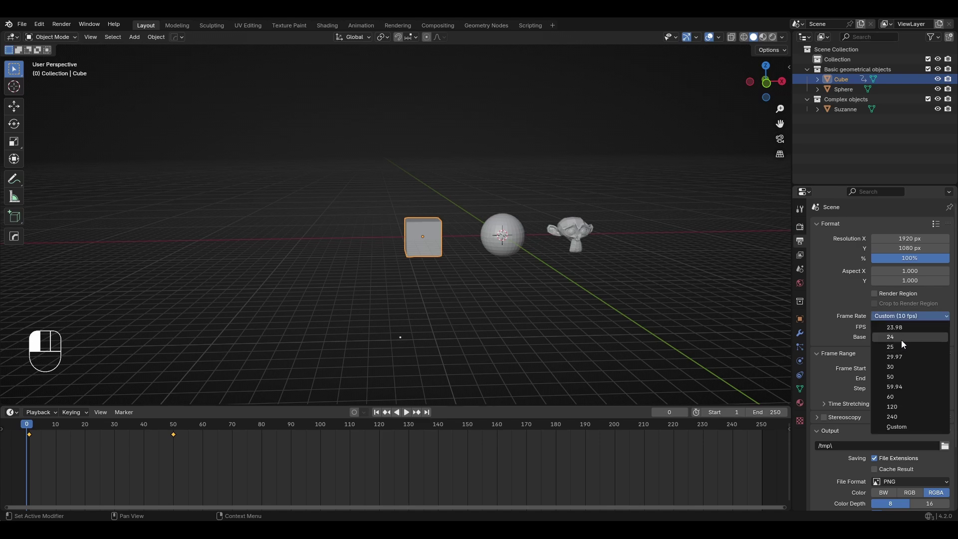
{"action": "left_click", "coordinate": [901, 339]}
Deselect the cube, play its linear movement twice at 24 fps, and rewind to frame 0.
{"action": "left_click", "coordinate": [573, 327]}
{"action": "key", "text": "space"}
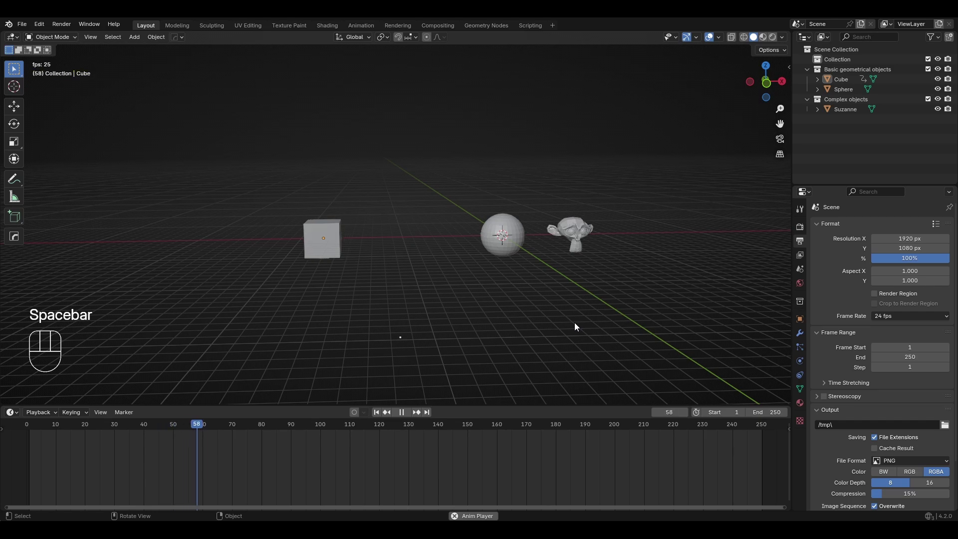
{"action": "key", "text": "space"}
{"action": "left_click", "coordinate": [26, 429]}
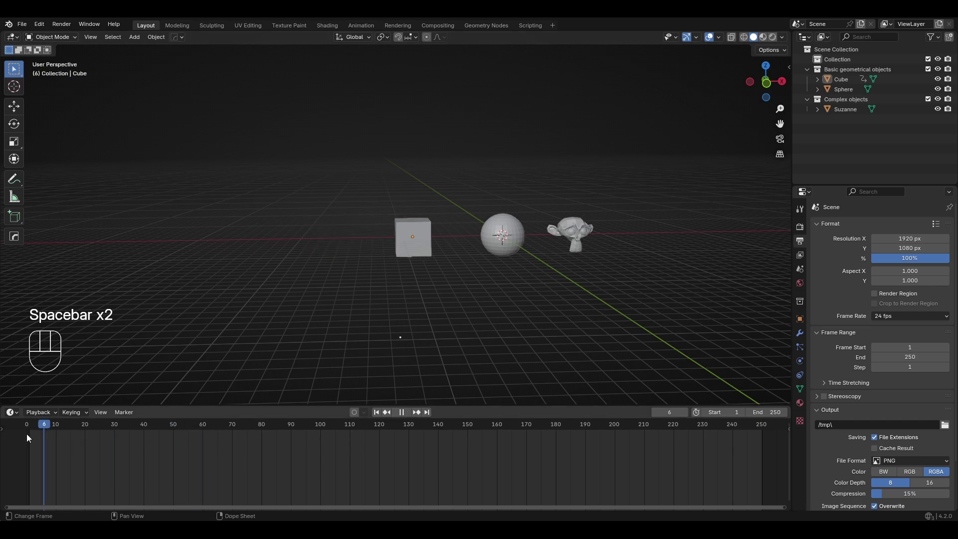
{"action": "key", "text": "space"}
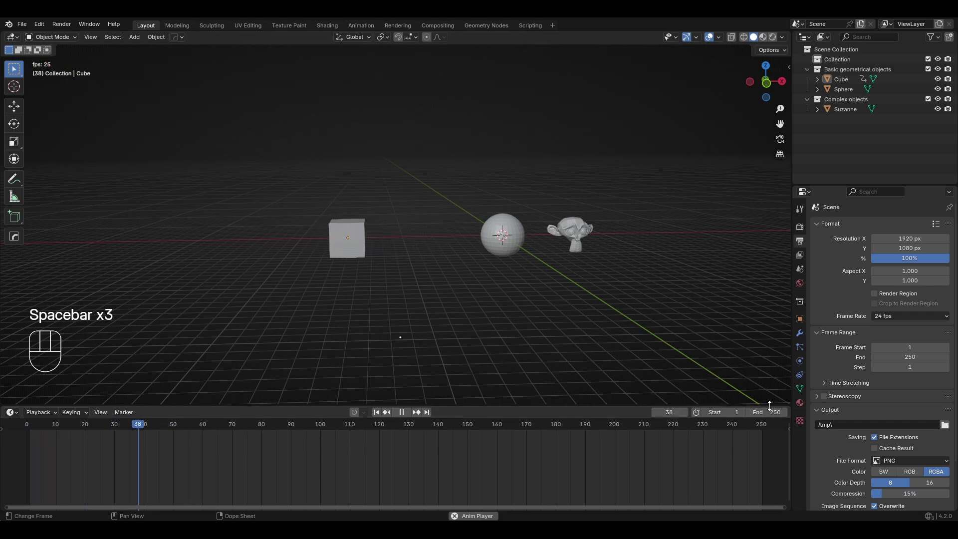
{"action": "key", "text": "space"}
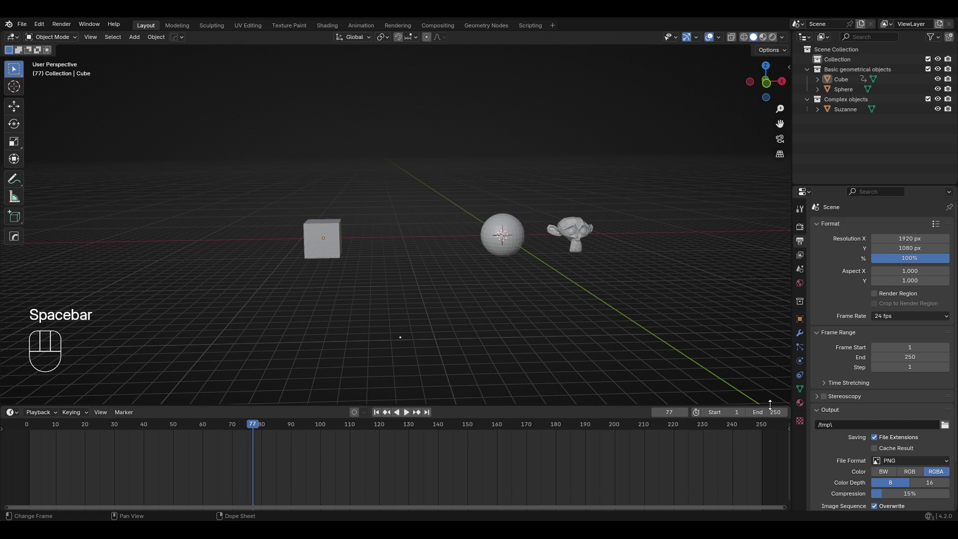
{"action": "left_click_drag", "start_coordinate": [269, 429], "coordinate": [26, 428]}
Reselect the cube and set the interpolation of its keyframes to Constant.
{"action": "key", "text": "t"}
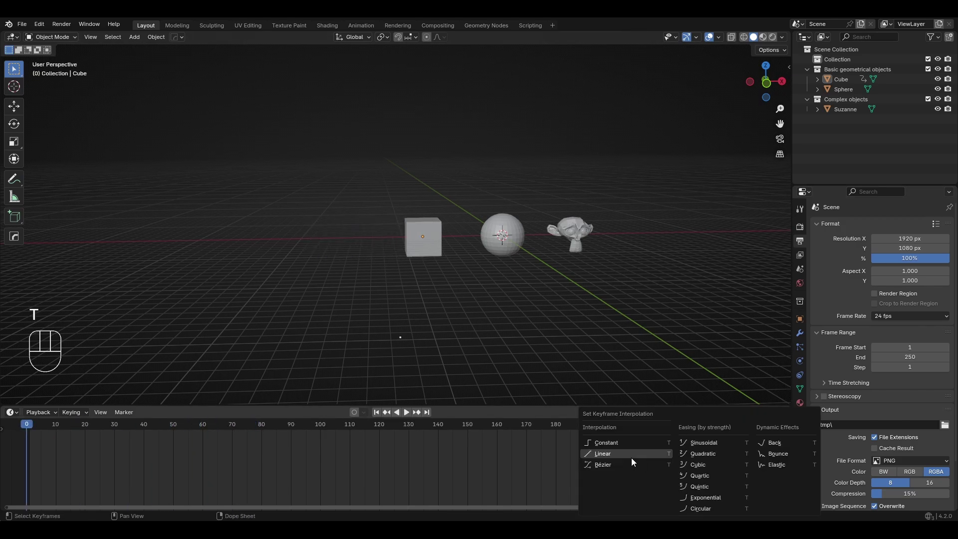
{"action": "left_click", "coordinate": [420, 245]}
{"action": "key", "text": "t"}
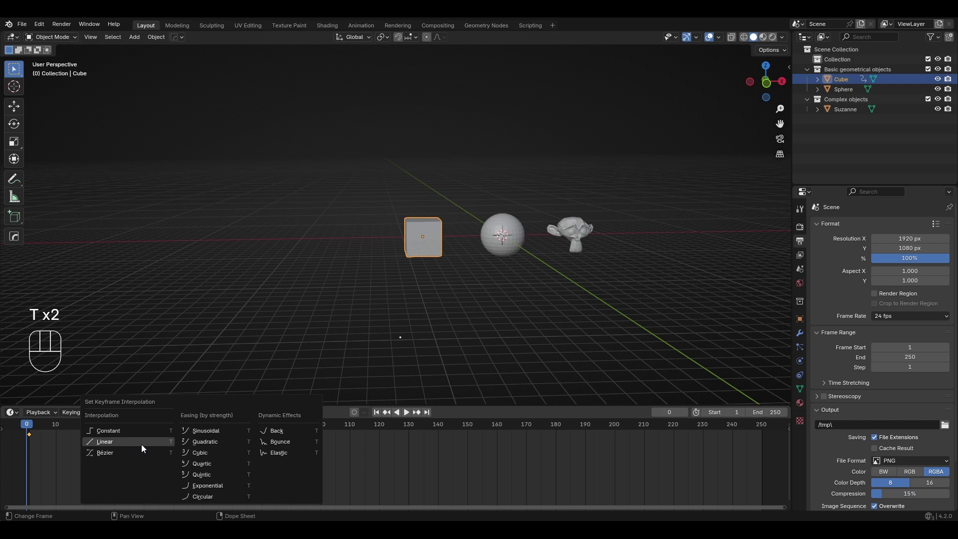
{"action": "left_click", "coordinate": [97, 431]}
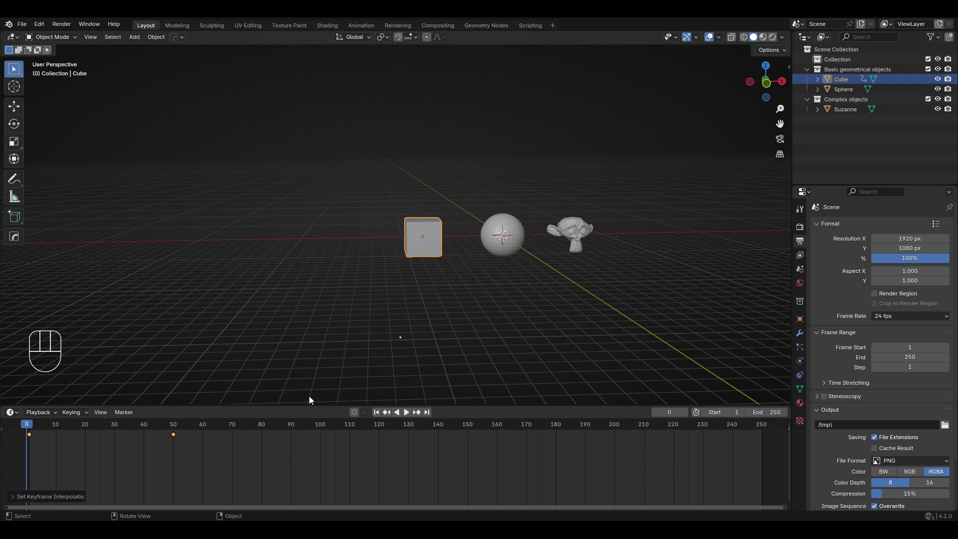
Play the cube's animation with constant interpolation past frame 50, stop it, and rewind to frame 2.
{"action": "key", "text": "space"}
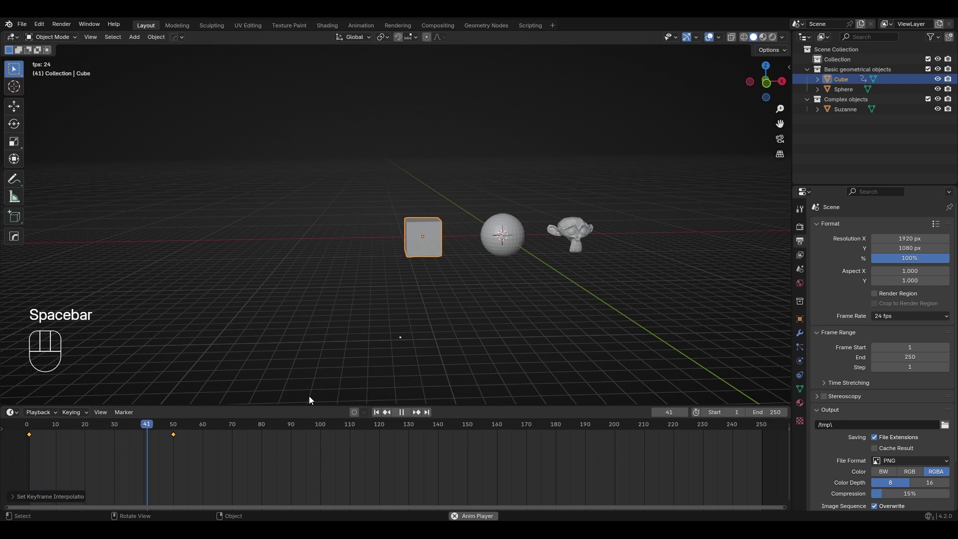
{"action": "key", "text": "space"}
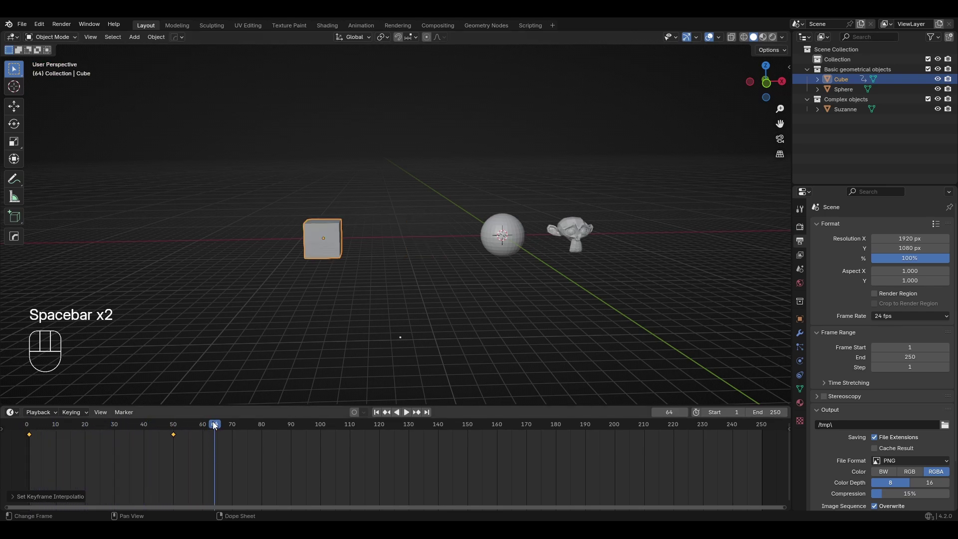
{"action": "left_click_drag", "start_coordinate": [214, 425], "coordinate": [32, 431]}
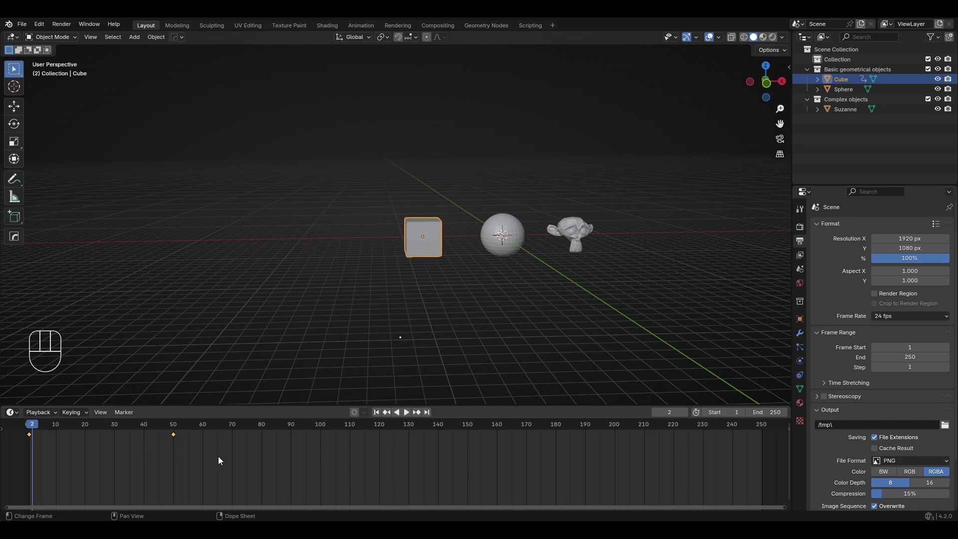
Set the cube's keyframe interpolation to Bézier and play the animation from frame 2 until just past frame 50.
{"action": "key", "text": "t"}
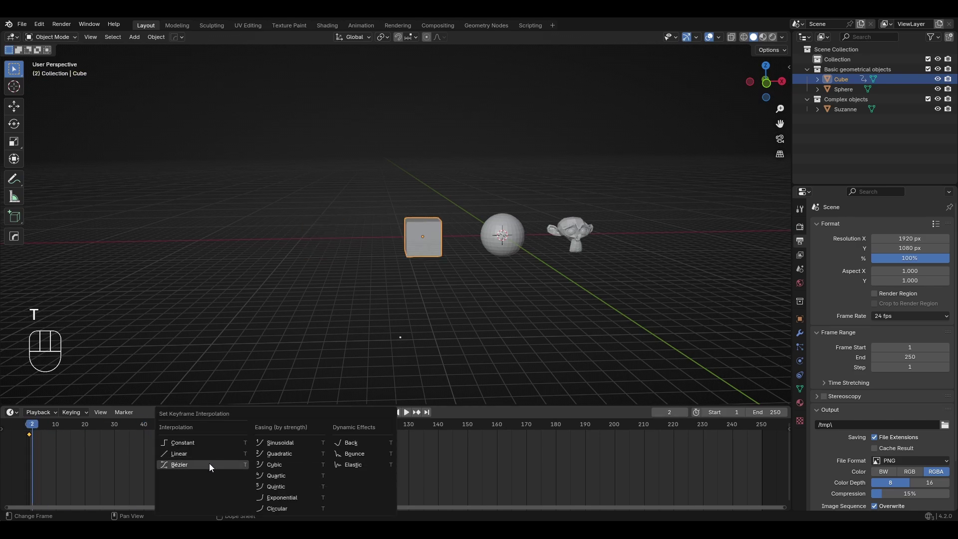
{"action": "left_click", "coordinate": [209, 463]}
{"action": "key", "text": "space"}
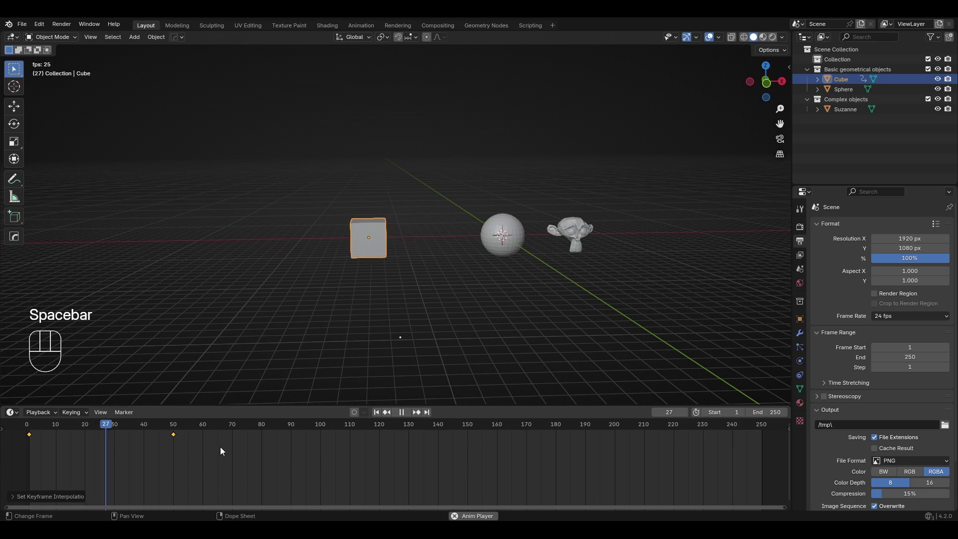
{"action": "key", "text": "space"}
Select the sphere in an elevated view of the three objects and set the current frame to 1.
{"action": "middle_click_drag", "start_coordinate": [337, 329], "coordinate": [361, 246]}
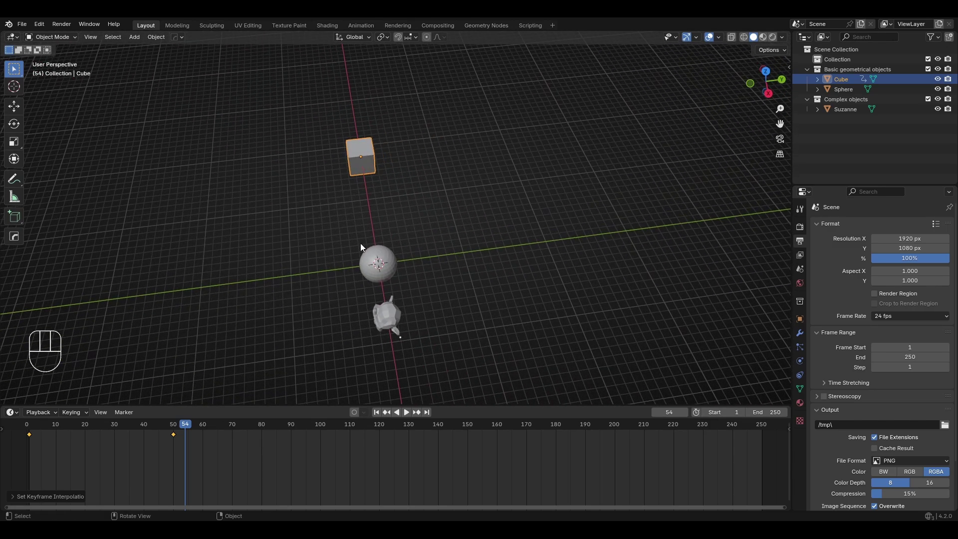
{"action": "scroll", "coordinate": [440, 262], "scroll_direction": "down", "scroll_amount": 3}
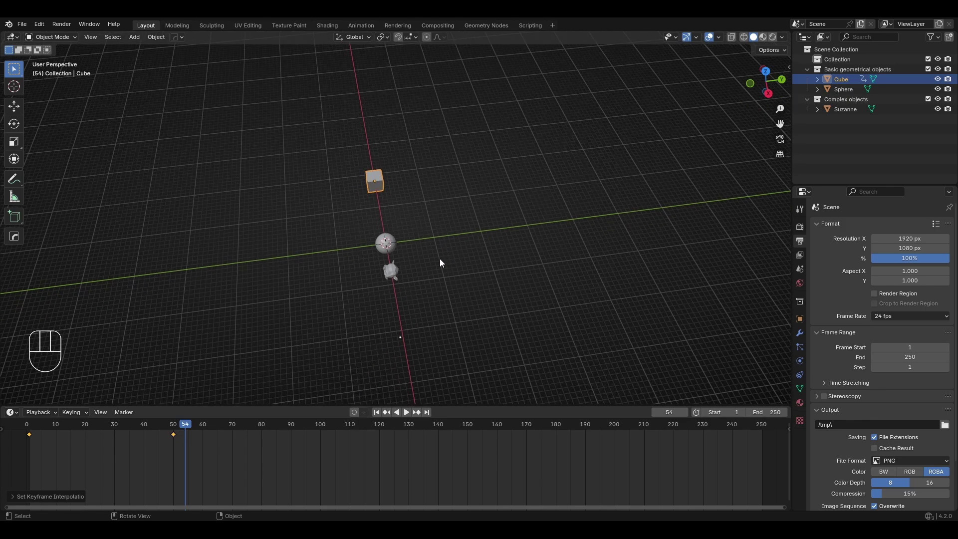
{"action": "left_click", "coordinate": [391, 245]}
{"action": "scroll", "coordinate": [391, 245], "scroll_direction": "up", "scroll_amount": 3}
{"action": "scroll", "coordinate": [391, 245], "scroll_direction": "down", "scroll_amount": 3}
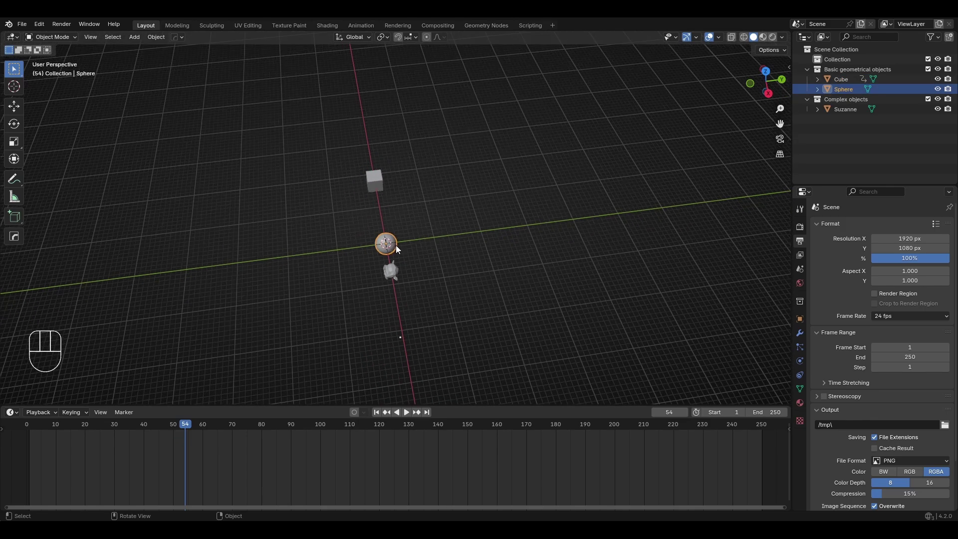
{"action": "scroll", "coordinate": [400, 247], "scroll_direction": "up", "scroll_amount": 4}
{"action": "middle_click_drag", "start_coordinate": [421, 259], "coordinate": [451, 247], "text": "shift"}
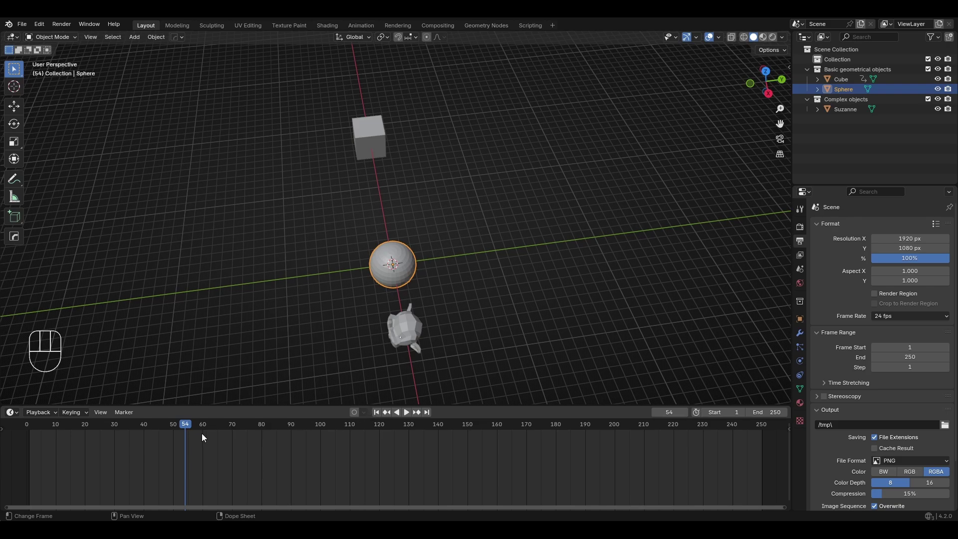
{"action": "left_click", "coordinate": [173, 428]}
{"action": "left_click_drag", "start_coordinate": [173, 428], "coordinate": [29, 444]}
{"action": "key", "text": "space"}
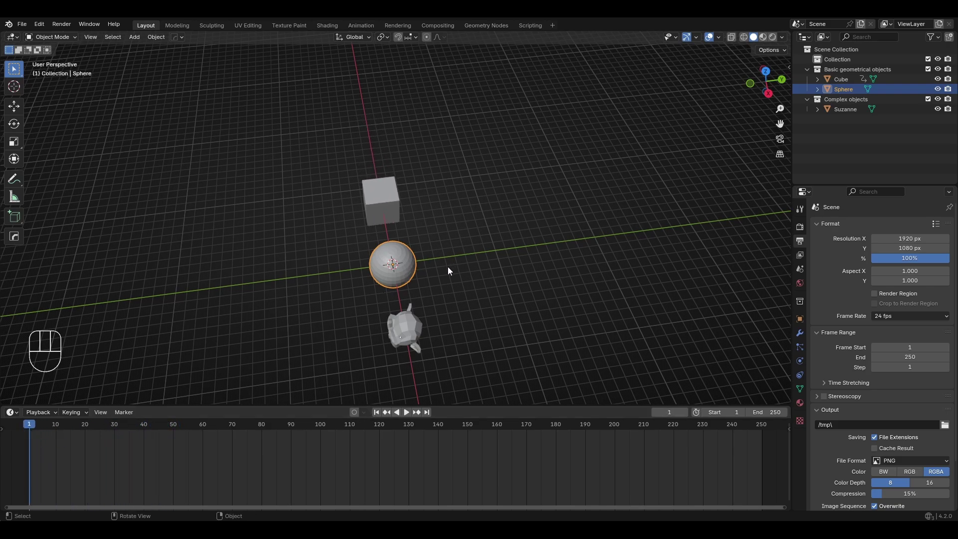
Keyframe the sphere at frame 1, move it along the positive Y axis at frame 50, and keyframe it there.
{"action": "key", "text": "i"}
{"action": "left_click", "coordinate": [32, 428]}
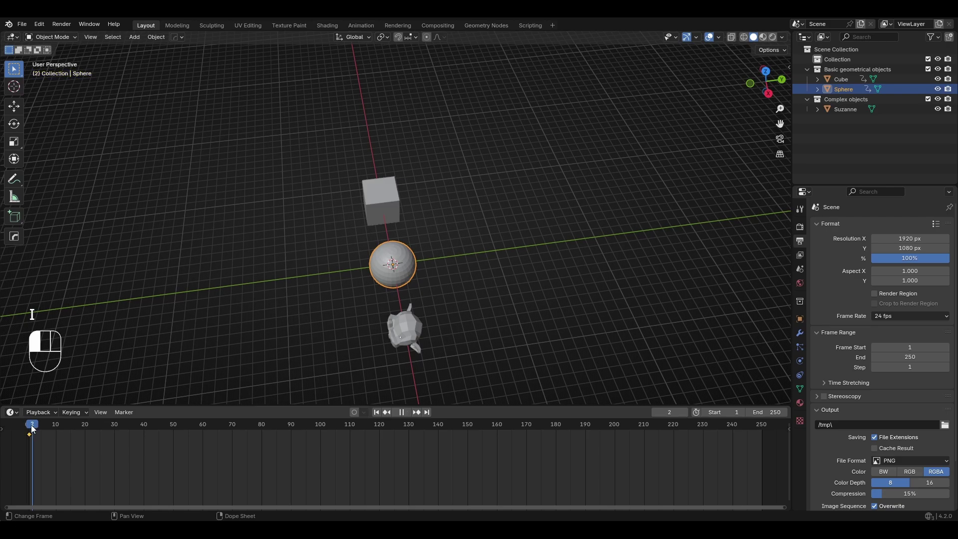
{"action": "left_click_drag", "start_coordinate": [32, 428], "coordinate": [173, 424]}
{"action": "key", "text": "g"}
{"action": "key", "text": "y"}
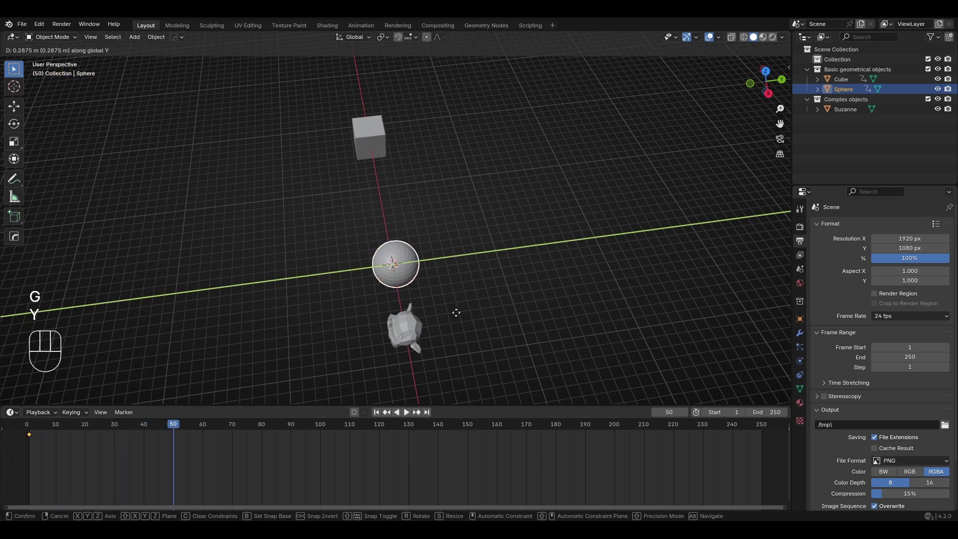
{"action": "left_click", "coordinate": [646, 249]}
{"action": "key", "text": "i"}
{"action": "scroll", "coordinate": [412, 338], "scroll_direction": "down", "scroll_amount": 1}
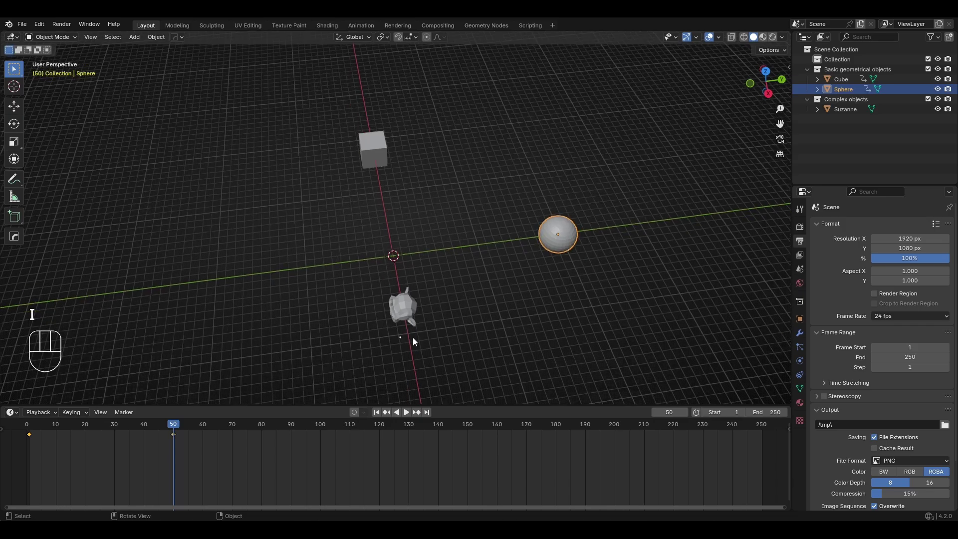
Select Suzanne, return to frame 1, and insert a keyframe at its original position.
{"action": "middle_click_drag", "start_coordinate": [413, 338], "coordinate": [471, 355]}
{"action": "left_click", "coordinate": [441, 299]}
{"action": "middle_click_drag", "start_coordinate": [442, 302], "coordinate": [352, 413]}
{"action": "left_click", "coordinate": [376, 413]}
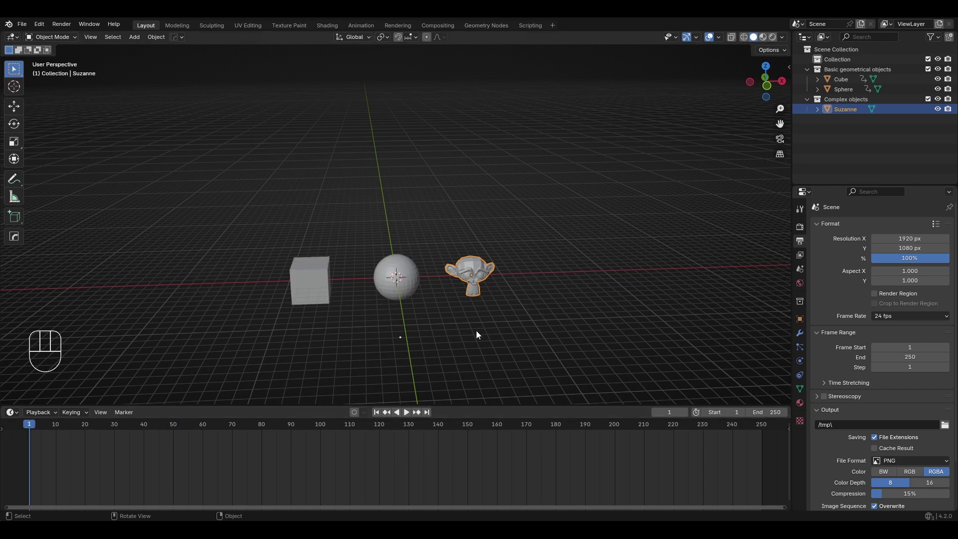
{"action": "key", "text": "g"}
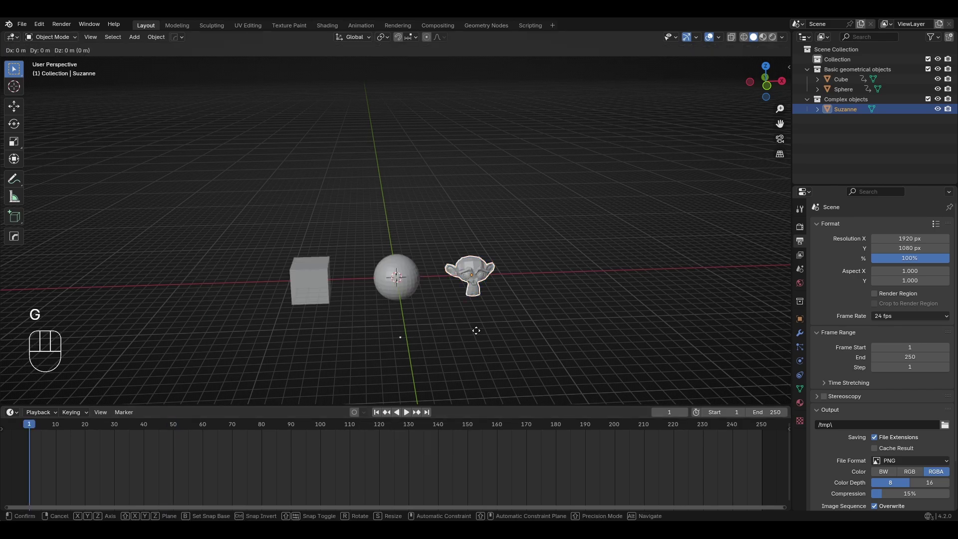
{"action": "left_click", "coordinate": [476, 331]}
{"action": "key", "text": "i"}
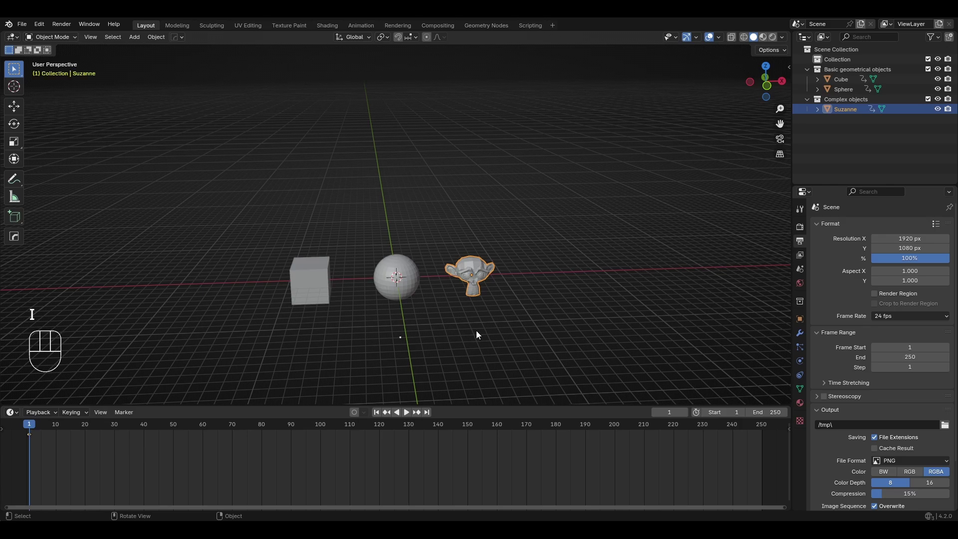
At frame 50, raise Suzanne along the Z axis well above the grid and insert a keyframe.
{"action": "left_click_drag", "start_coordinate": [28, 431], "coordinate": [174, 417]}
{"action": "key", "text": "g"}
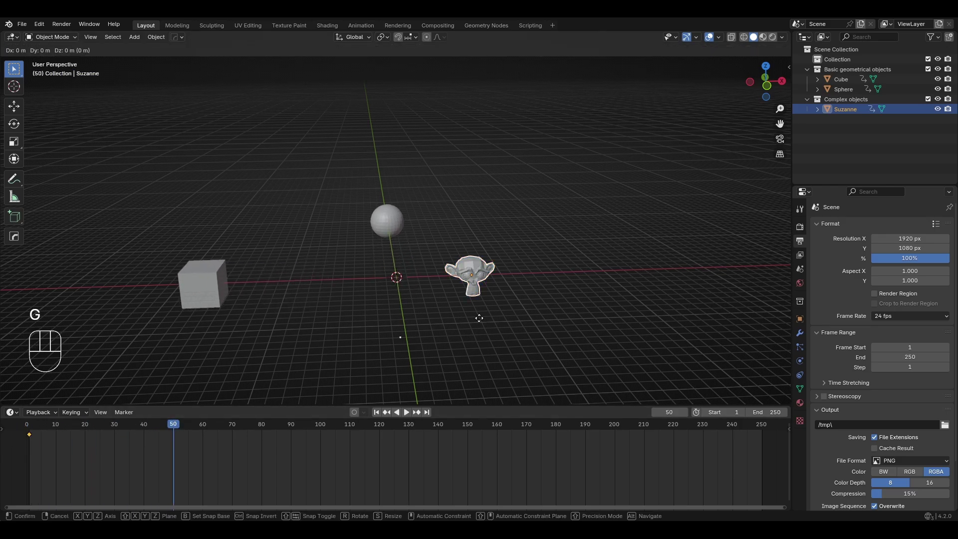
{"action": "key", "text": "z"}
{"action": "key", "text": "x"}
{"action": "key", "text": "z"}
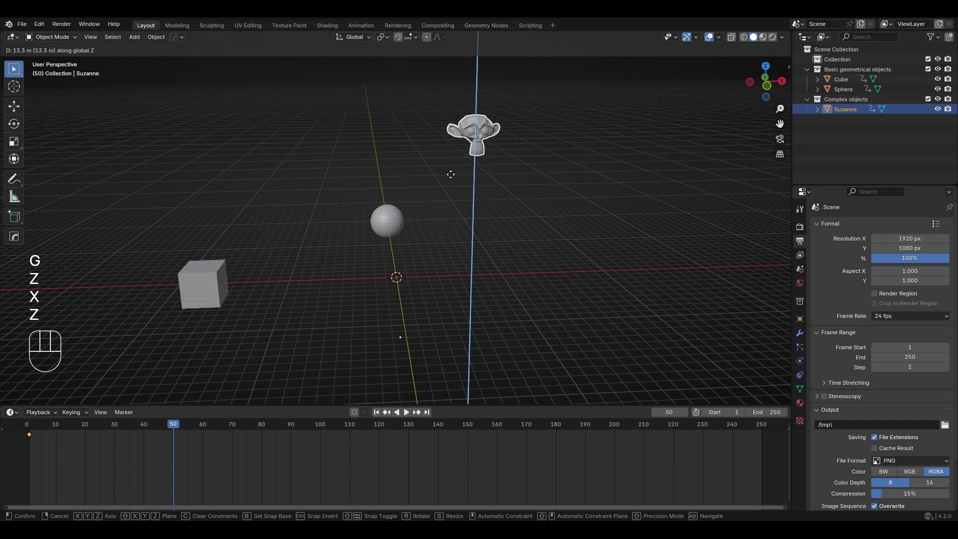
{"action": "left_click", "coordinate": [449, 165]}
{"action": "key", "text": "i"}
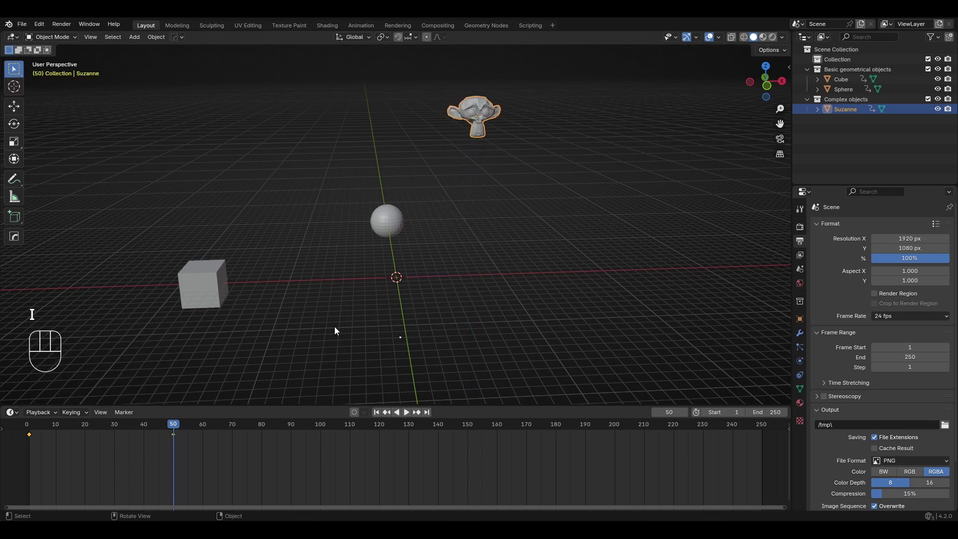
Go back to the start, enlarge the 3D viewport over the timeline, and play all three objects' animation until about frame 90.
{"action": "left_click_drag", "start_coordinate": [171, 433], "coordinate": [27, 428]}
{"action": "middle_click_drag", "start_coordinate": [672, 269], "coordinate": [648, 374]}
{"action": "scroll", "coordinate": [657, 312], "scroll_direction": "up", "scroll_amount": 2}
{"action": "left_click_drag", "start_coordinate": [646, 405], "coordinate": [643, 479]}
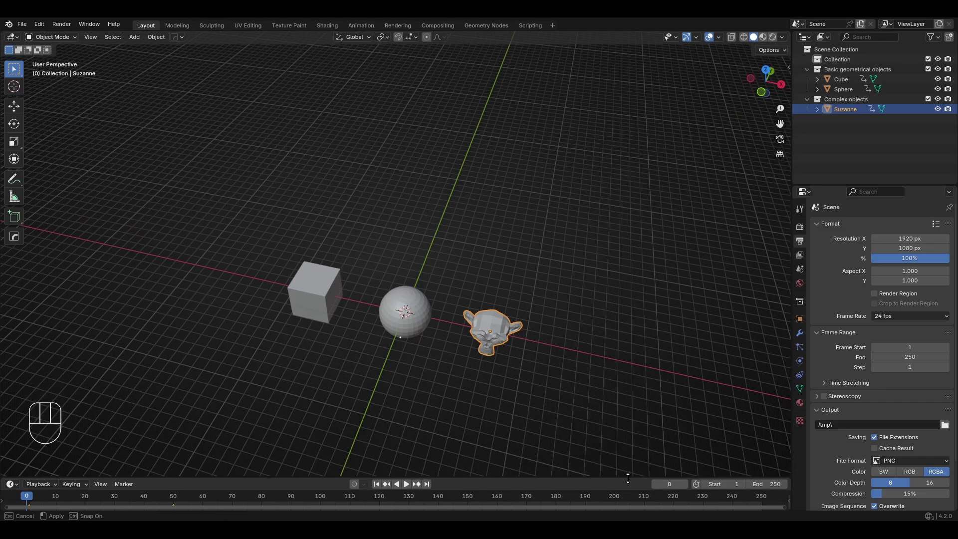
{"action": "key", "text": "space"}
{"action": "middle_click_drag", "start_coordinate": [631, 375], "coordinate": [370, 400]}
{"action": "key", "text": "space"}
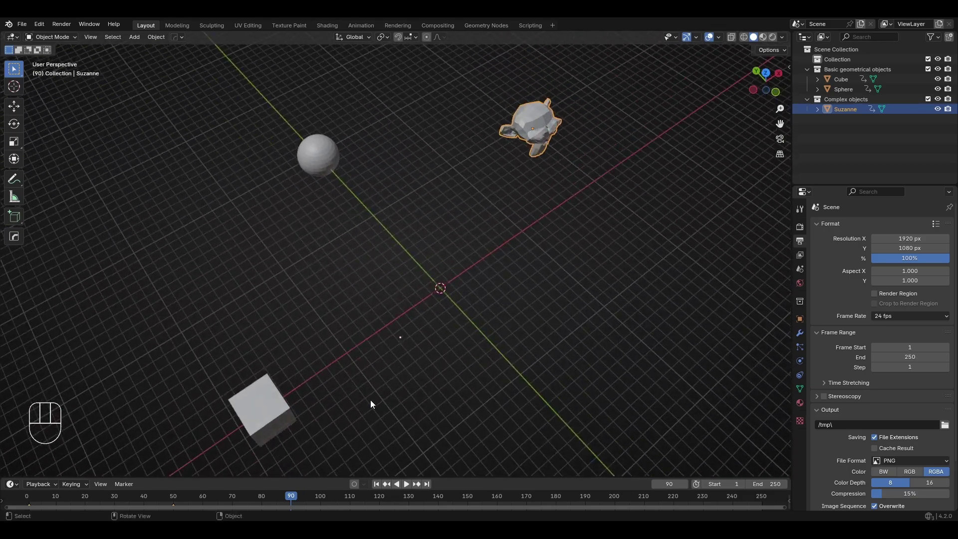
Replay the three objects' animation from frame 1 from another angle, stop it, and return to frame 1.
{"action": "left_click", "coordinate": [376, 484]}
{"action": "middle_click_drag", "start_coordinate": [439, 419], "coordinate": [539, 360]}
{"action": "key", "text": "space"}
{"action": "key", "text": "space"}
{"action": "left_click", "coordinate": [376, 484]}
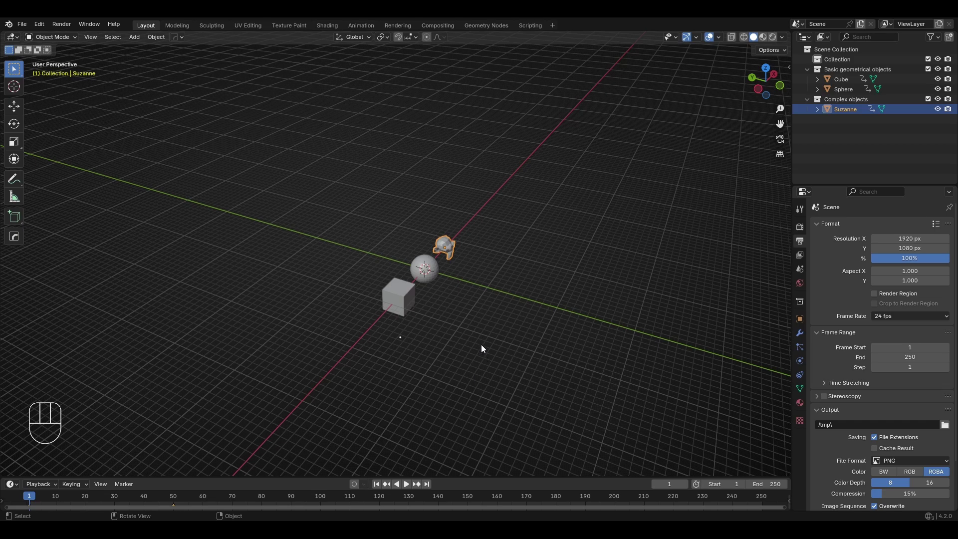
Enlarge the timeline area again and enable Auto Keying.
{"action": "middle_click_drag", "start_coordinate": [463, 328], "coordinate": [456, 432]}
{"action": "left_click_drag", "start_coordinate": [460, 475], "coordinate": [494, 375]}
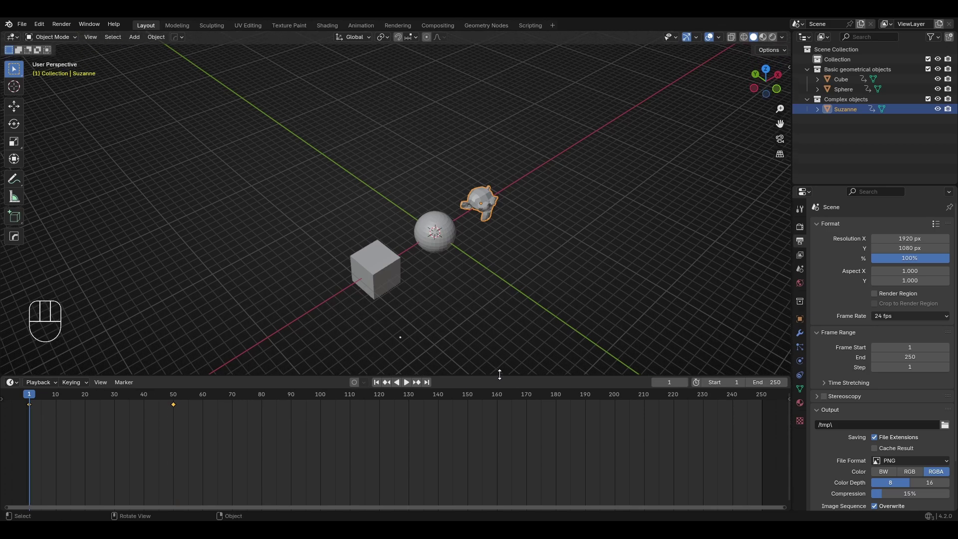
{"action": "middle_click_drag", "start_coordinate": [475, 354], "coordinate": [454, 335]}
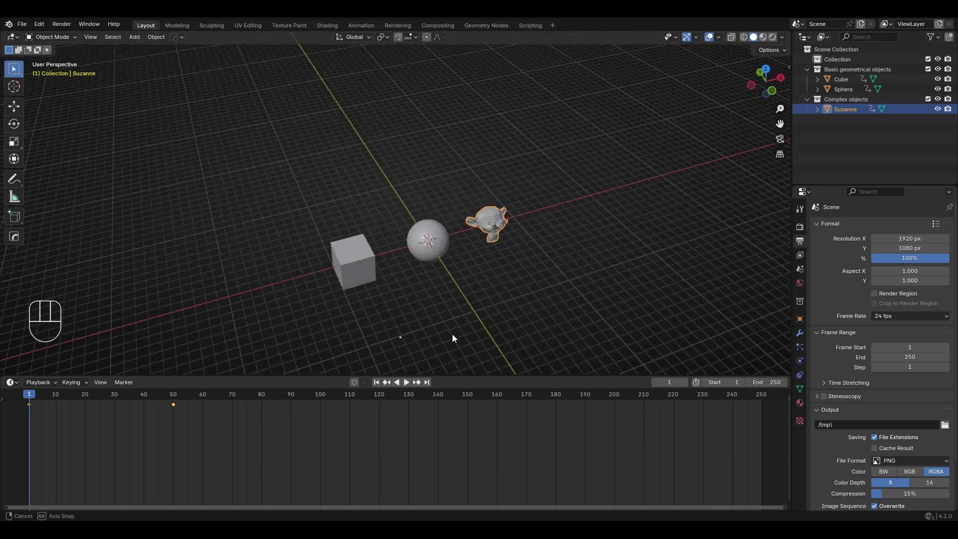
{"action": "left_click", "coordinate": [354, 382]}
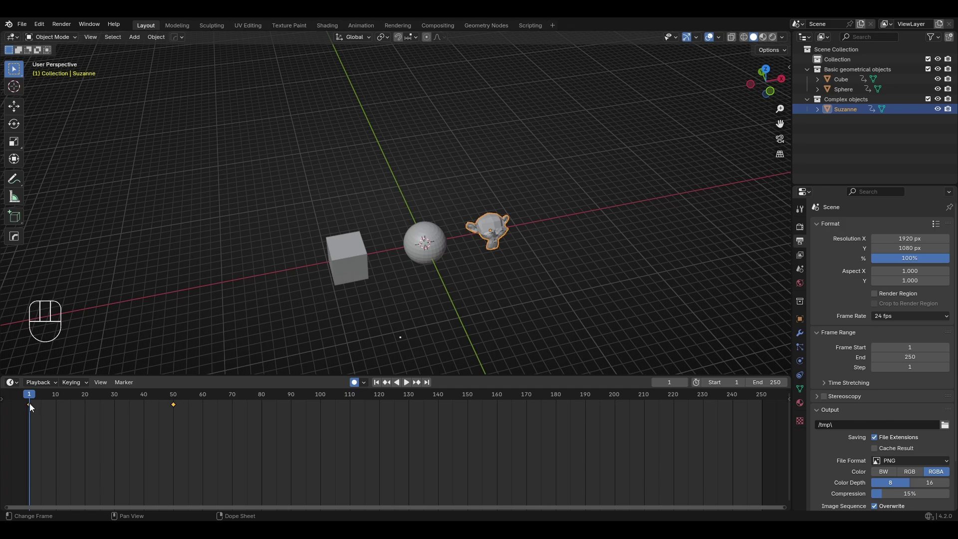
At frame 25, move Suzanne down about 18.4 m along the Z axis with Auto Keying on.
{"action": "left_click_drag", "start_coordinate": [29, 403], "coordinate": [100, 398]}
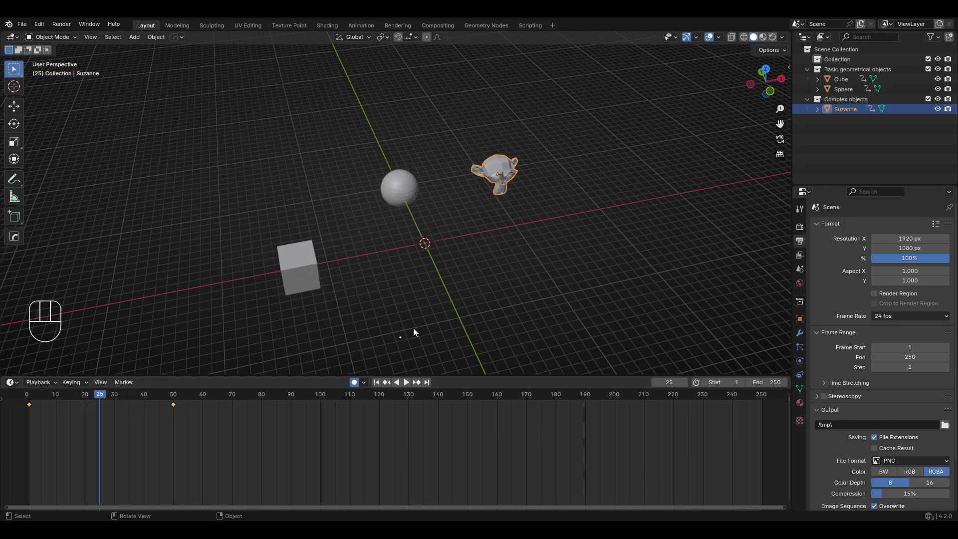
{"action": "middle_click_drag", "start_coordinate": [413, 328], "coordinate": [413, 308]}
{"action": "key", "text": "g"}
{"action": "key", "text": "z"}
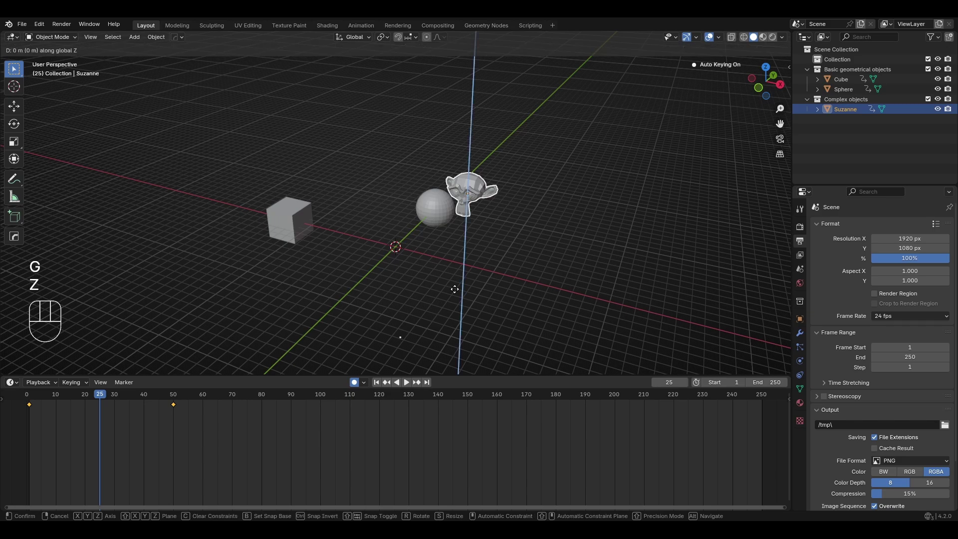
{"action": "left_click", "coordinate": [434, 112]}
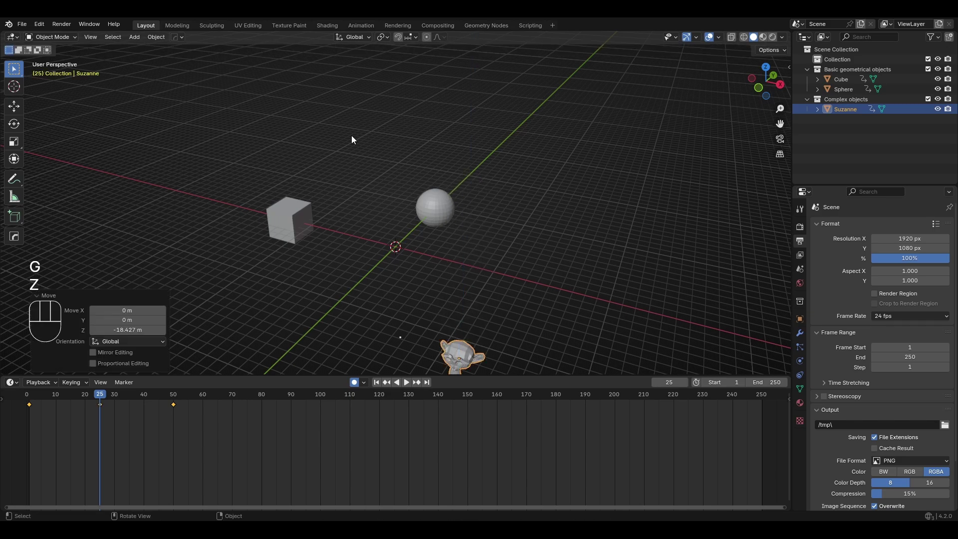
Play the animation from frame 0 to check Suzanne's added dip, stopping at frame 68.
{"action": "left_click_drag", "start_coordinate": [91, 397], "coordinate": [29, 398]}
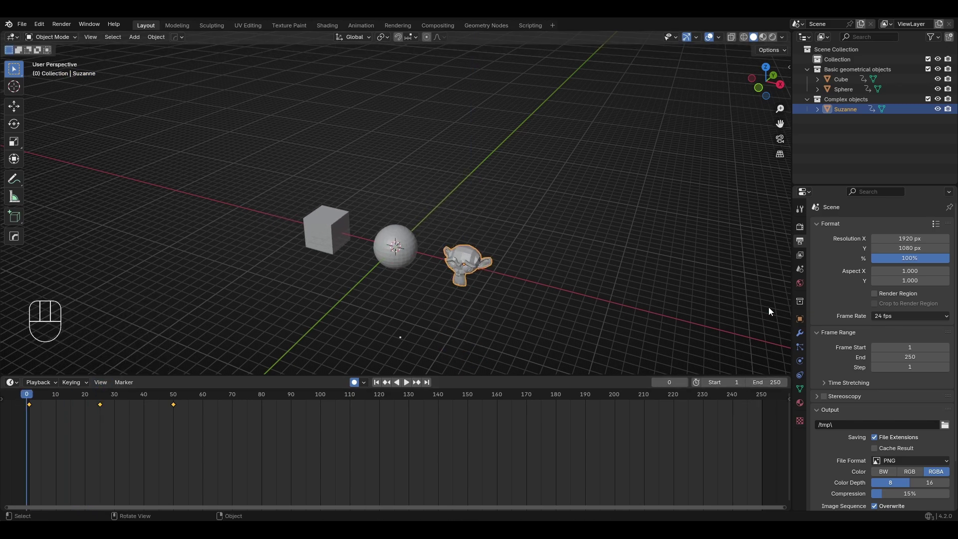
{"action": "key", "text": "space"}
{"action": "middle_click_drag", "start_coordinate": [705, 244], "coordinate": [765, 241]}
{"action": "key", "text": "space"}
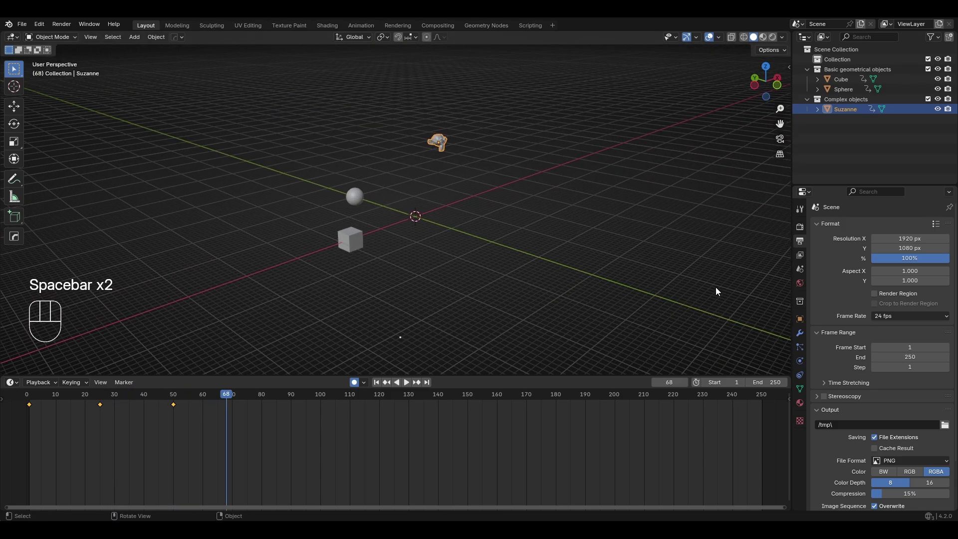
Move Suzanne freely at frame 68 by about 21.1, -26.8 and -13.6 m in X, Y and Z, and replay from the start.
{"action": "key", "text": "g"}
{"action": "left_click", "coordinate": [662, 313]}
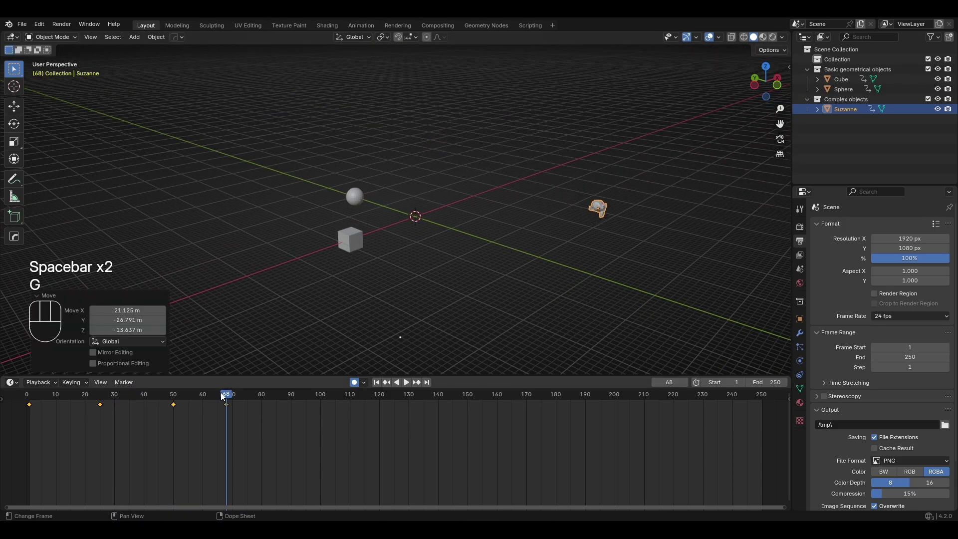
{"action": "key", "text": "shift+Left"}
{"action": "key", "text": "space"}
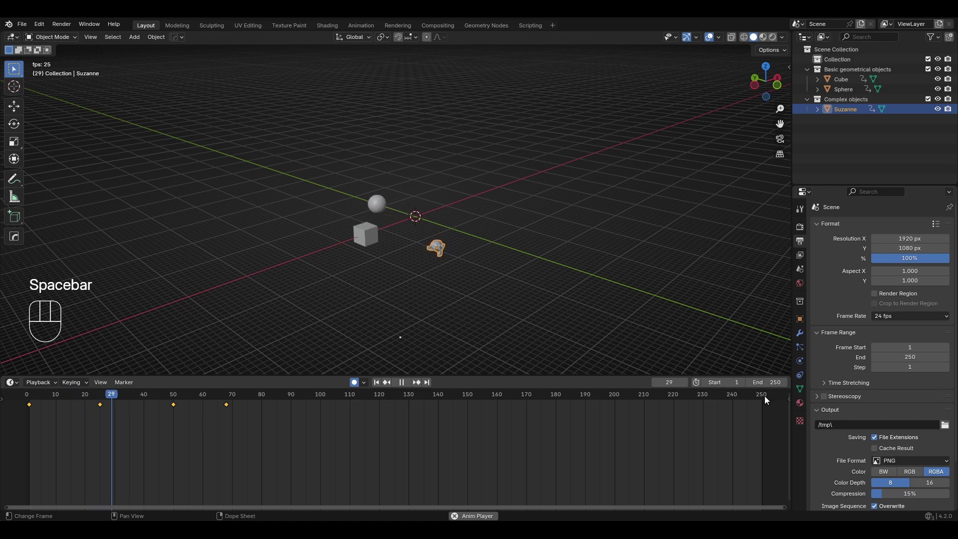
{"action": "key", "text": "space"}
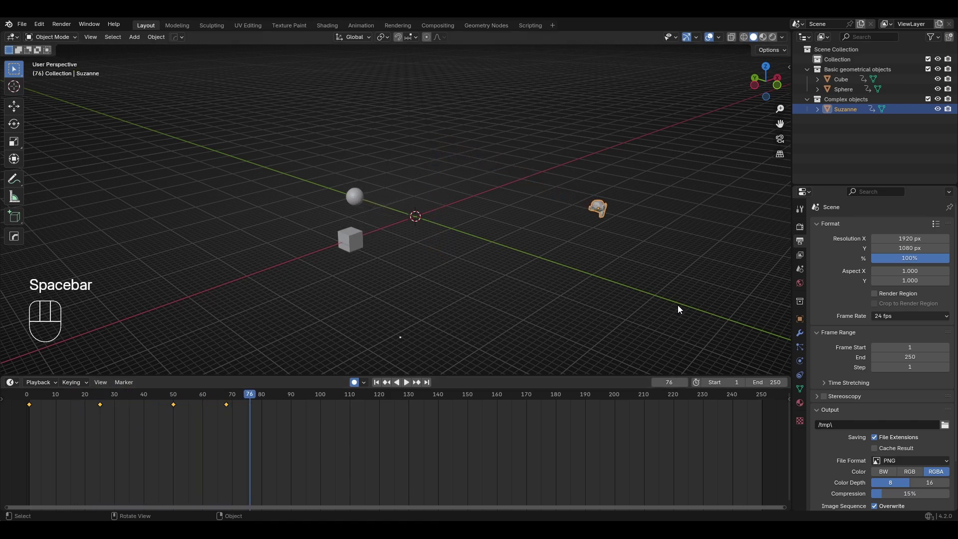
Undo Suzanne's automatically keyed moves at frames 68 and 25.
{"action": "key", "text": "ctrl+z"}
{"action": "key", "text": "ctrl+z"}
{"action": "key", "text": "ctrl+z"}
{"action": "key", "text": "ctrl+z"}
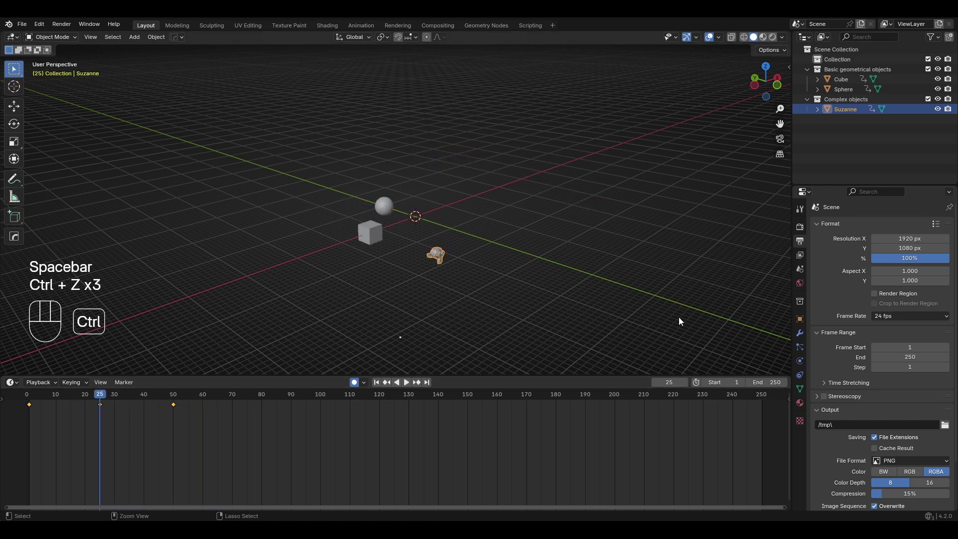
Turn Auto Keying off and shrink the timeline to give the 3D viewport more room.
{"action": "middle_click_drag", "start_coordinate": [346, 372], "coordinate": [379, 363]}
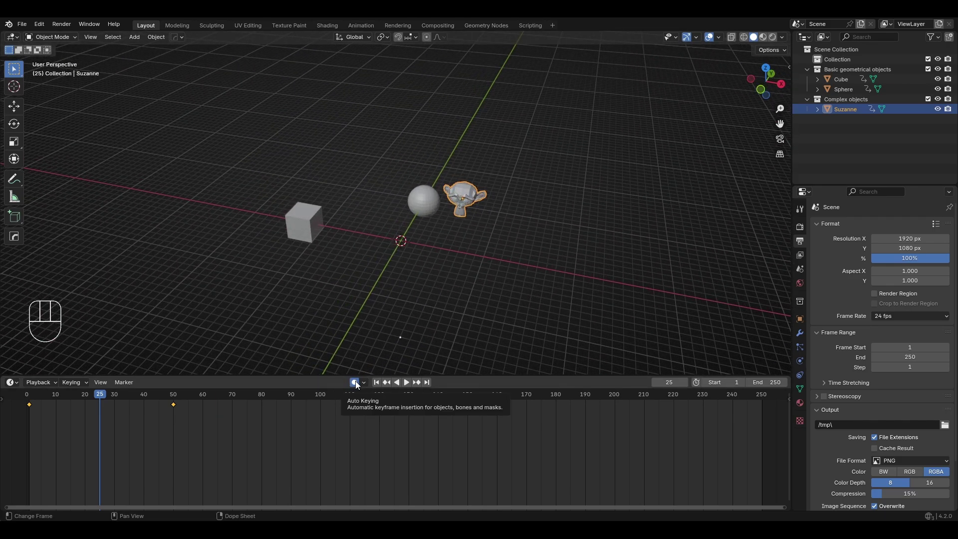
{"action": "middle_click_drag", "start_coordinate": [469, 305], "coordinate": [543, 291]}
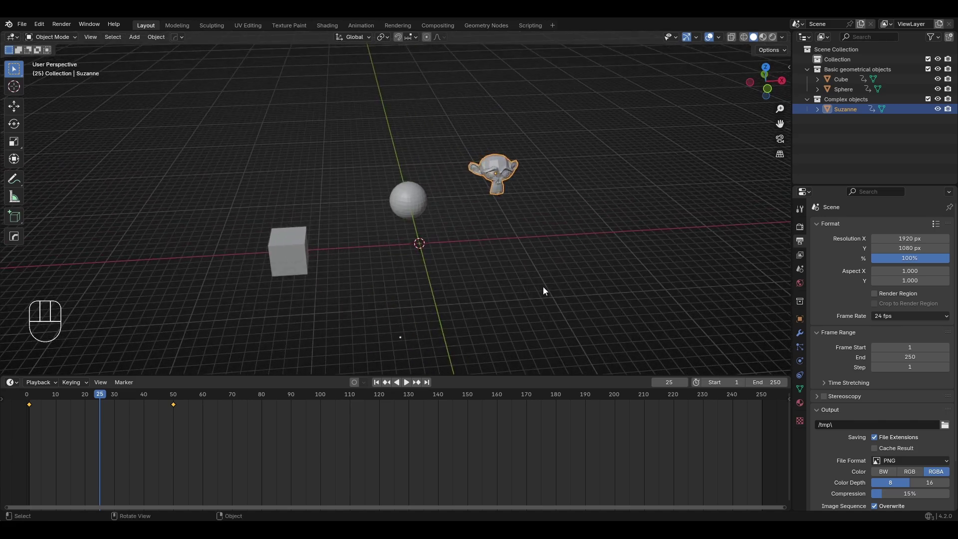
{"action": "left_click_drag", "start_coordinate": [454, 375], "coordinate": [475, 486]}
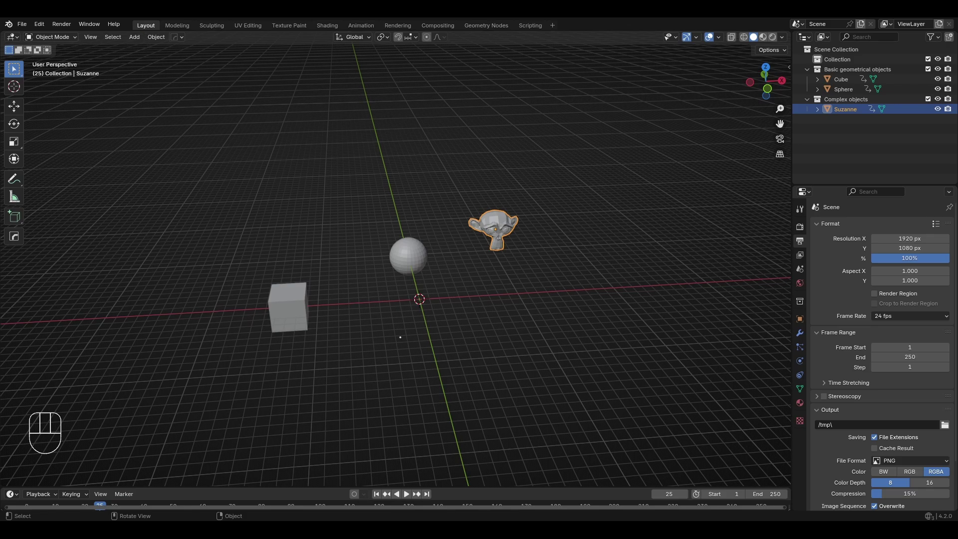
{"action": "left_click_drag", "start_coordinate": [127, 32], "coordinate": [282, 37]}
{"action": "left_click_drag", "start_coordinate": [285, 37], "coordinate": [399, 31]}
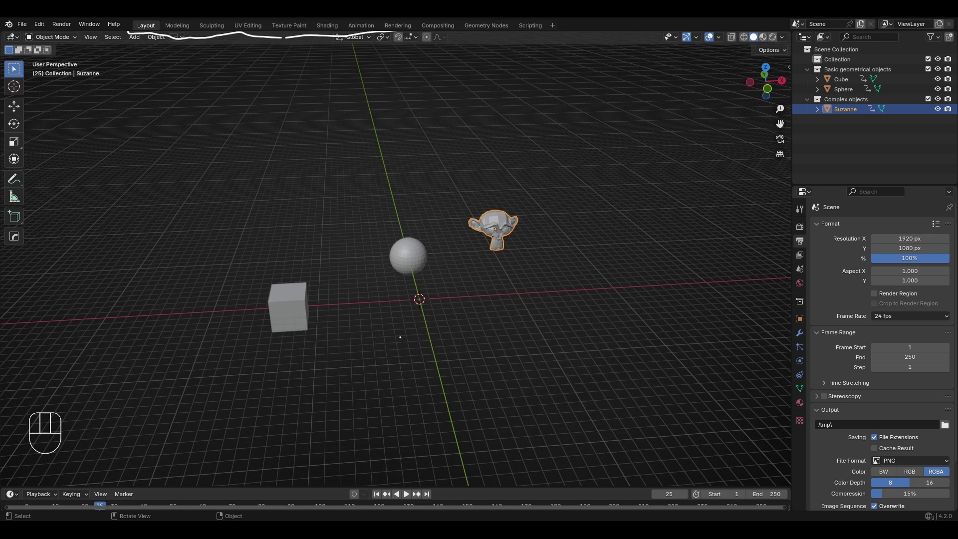
View the scene in the Modeling workspace and return to the Layout workspace.
{"action": "left_click", "coordinate": [178, 24]}
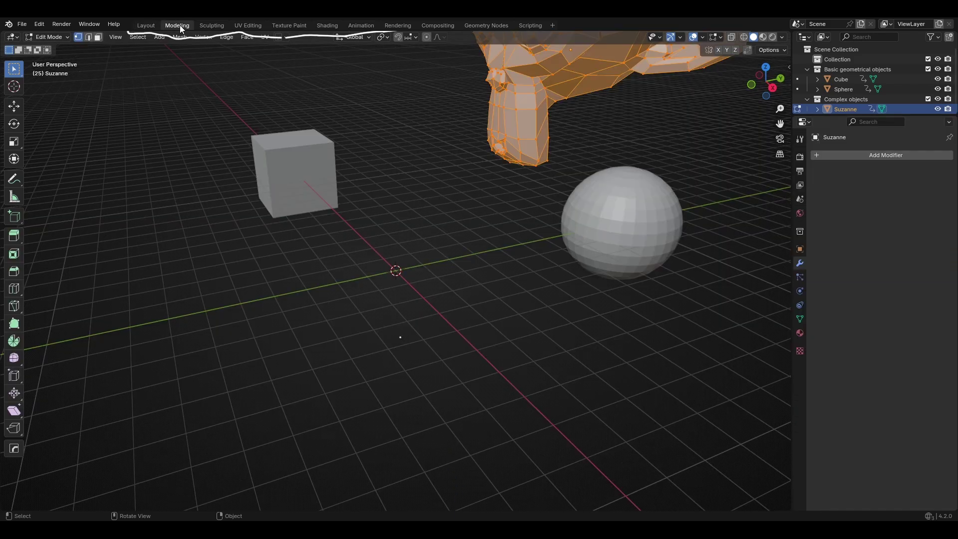
{"action": "scroll", "coordinate": [193, 96], "scroll_direction": "down", "scroll_amount": 3}
{"action": "middle_click_drag", "start_coordinate": [192, 96], "coordinate": [181, 60]}
{"action": "left_click", "coordinate": [146, 25]}
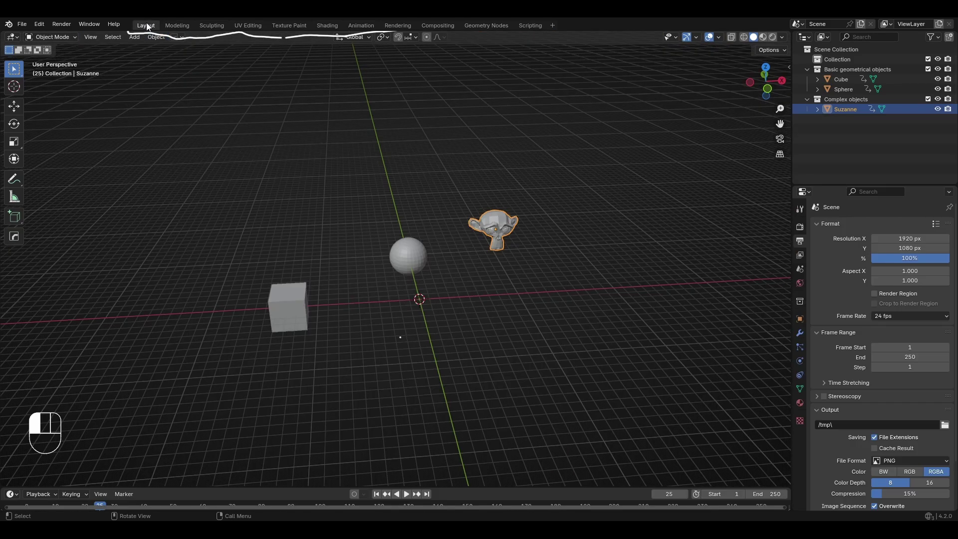
Examine the Sculpting workspace, compare it with the Modeling workspace, and go back to Layout.
{"action": "left_click", "coordinate": [212, 29]}
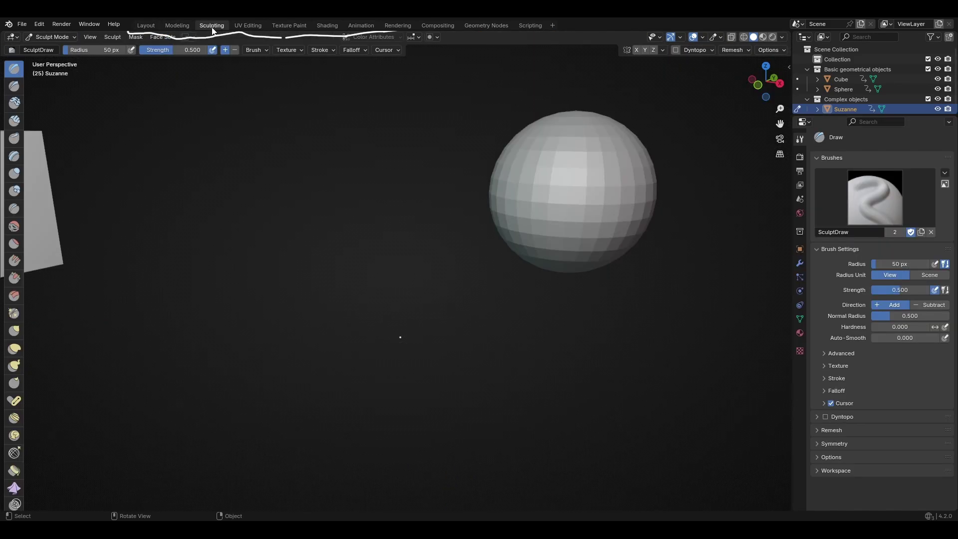
{"action": "scroll", "coordinate": [234, 124], "scroll_direction": "down", "scroll_amount": 8}
{"action": "middle_click_drag", "start_coordinate": [300, 179], "coordinate": [207, 196]}
{"action": "left_click", "coordinate": [186, 25]}
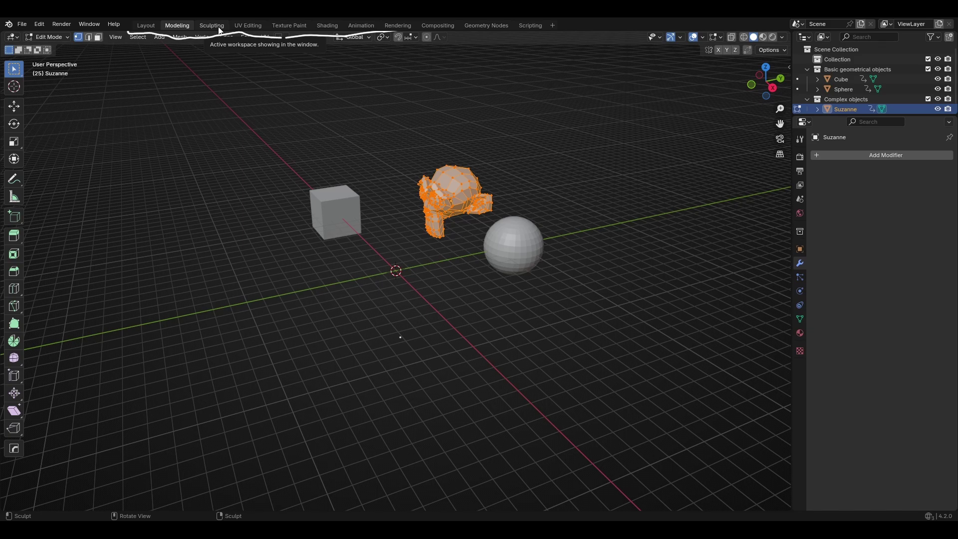
{"action": "left_click", "coordinate": [146, 25]}
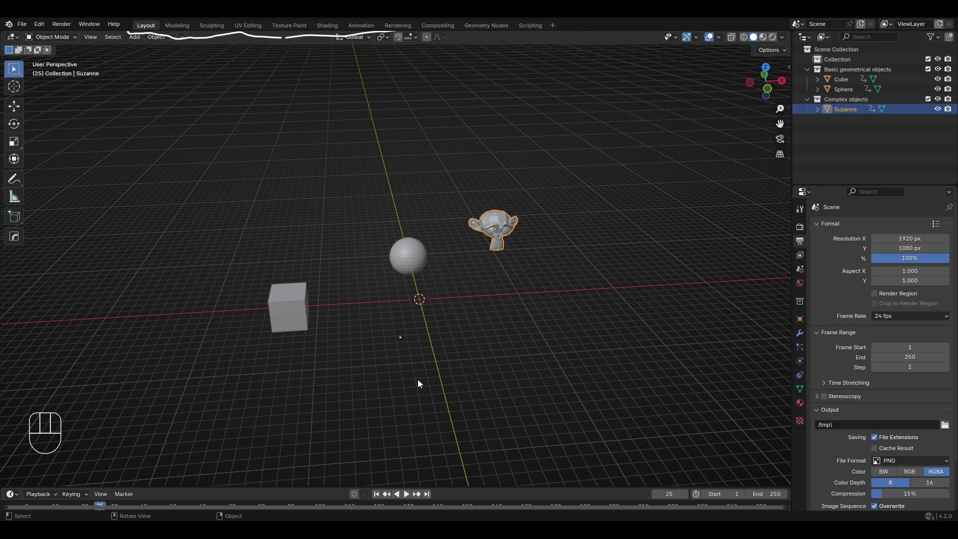
{"action": "key", "text": "ctrl+z"}
{"action": "key", "text": "ctrl+z"}
{"action": "key", "text": "ctrl+z"}
{"action": "key", "text": "ctrl+z"}
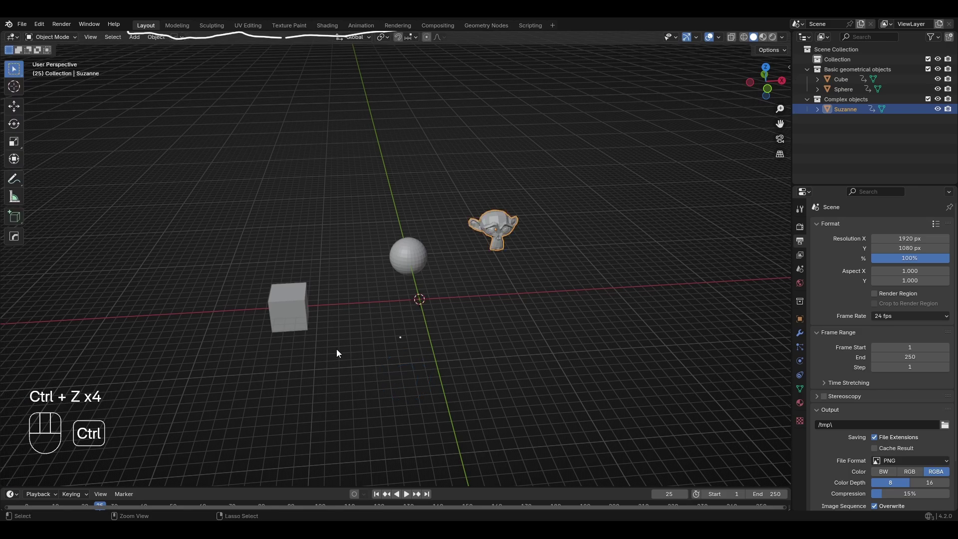
{"action": "key", "text": "ctrl+z"}
{"action": "key", "text": "ctrl+z"}
{"action": "key", "text": "ctrl+z"}
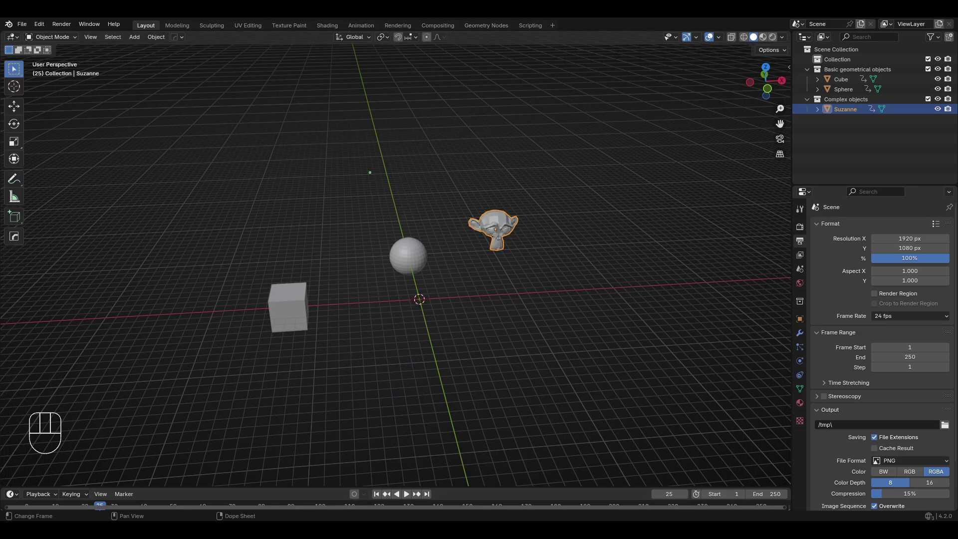
Deselect Suzanne and return the animation to frame 1.
{"action": "left_click", "coordinate": [390, 291]}
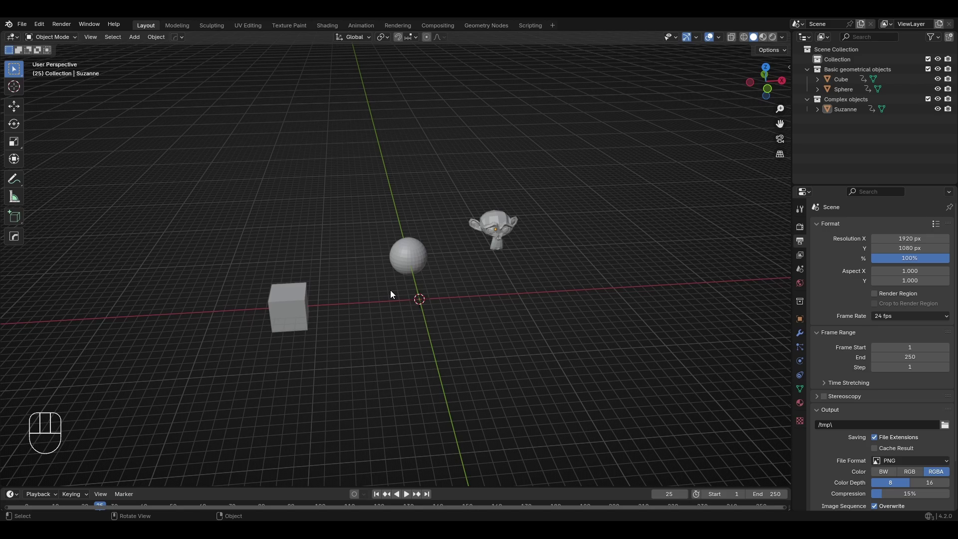
{"action": "scroll", "coordinate": [403, 299], "scroll_direction": "up", "scroll_amount": 6}
{"action": "middle_click_drag", "start_coordinate": [402, 313], "coordinate": [462, 325]}
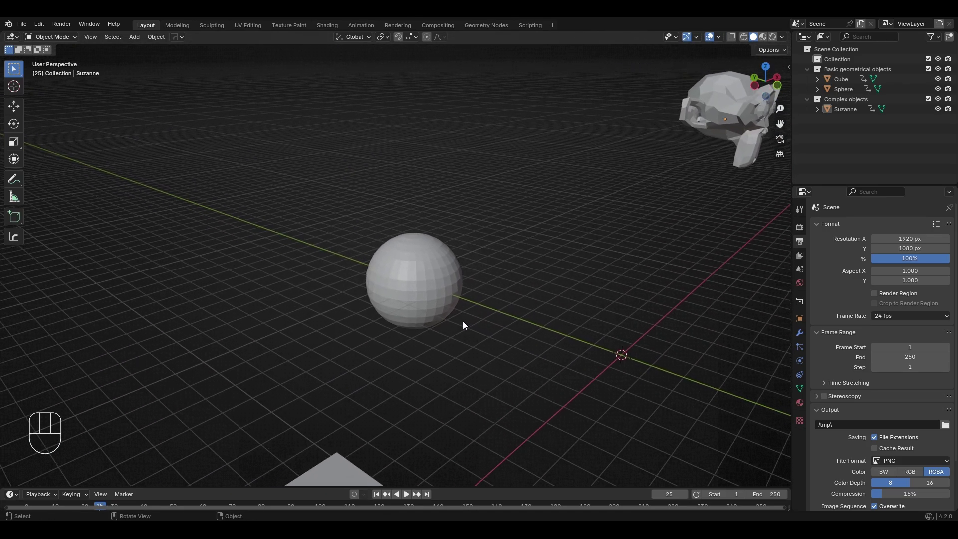
{"action": "left_click", "coordinate": [379, 495]}
{"action": "scroll", "coordinate": [556, 405], "scroll_direction": "down", "scroll_amount": 5}
{"action": "middle_click_drag", "start_coordinate": [556, 405], "coordinate": [506, 415]}
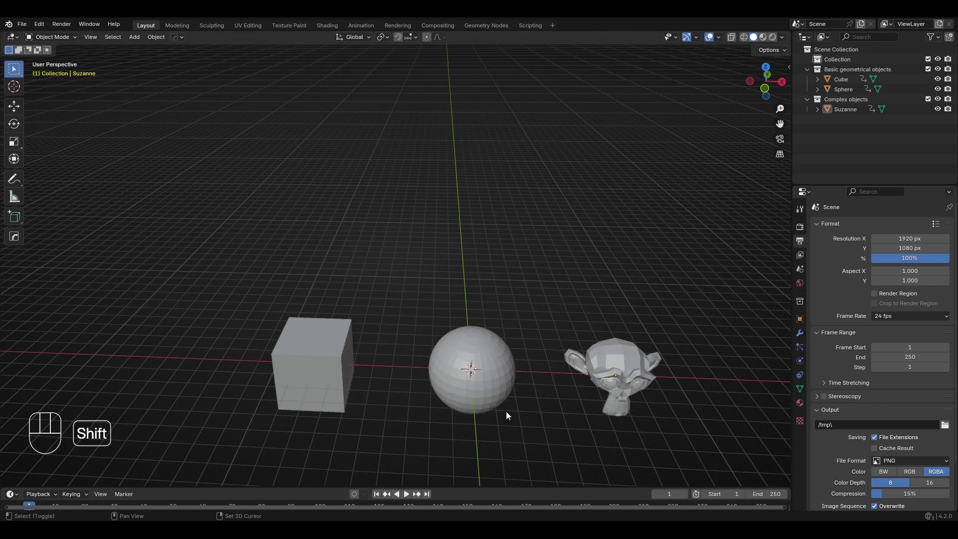
Examine the faceted surfaces of Suzanne and the sphere up close.
{"action": "scroll", "coordinate": [430, 370], "scroll_direction": "up", "scroll_amount": 3}
{"action": "scroll", "coordinate": [435, 396], "scroll_direction": "up", "scroll_amount": 3}
{"action": "middle_click_drag", "start_coordinate": [435, 396], "coordinate": [400, 357], "text": "shift"}
{"action": "scroll", "coordinate": [401, 354], "scroll_direction": "down", "scroll_amount": 3}
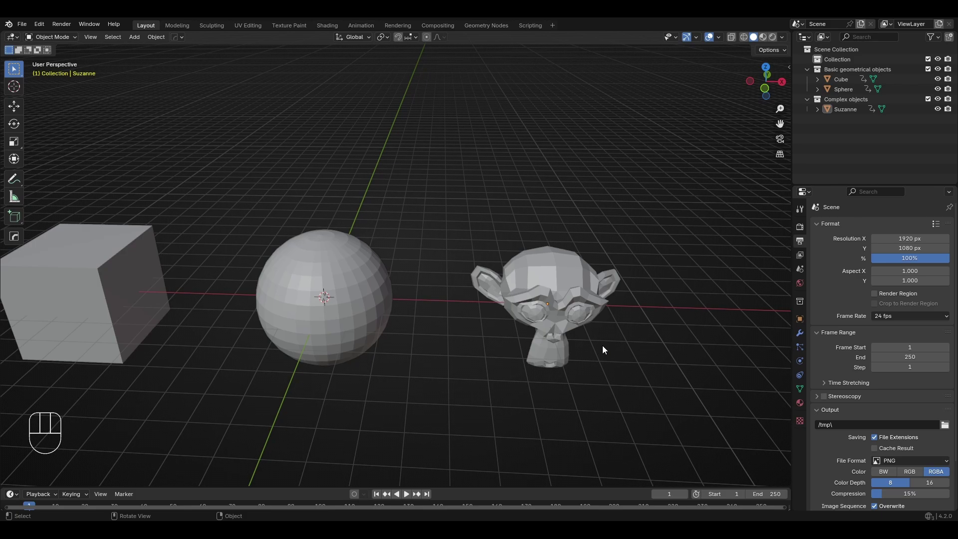
{"action": "middle_click_drag", "start_coordinate": [603, 346], "coordinate": [371, 340], "text": "shift"}
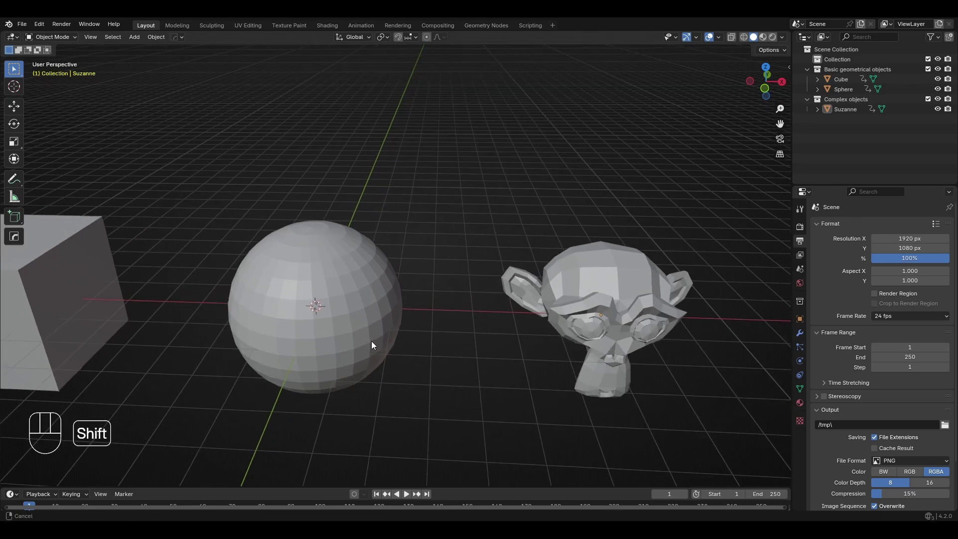
{"action": "scroll", "coordinate": [399, 329], "scroll_direction": "up", "scroll_amount": 3}
{"action": "middle_click_drag", "start_coordinate": [432, 321], "coordinate": [547, 249]}
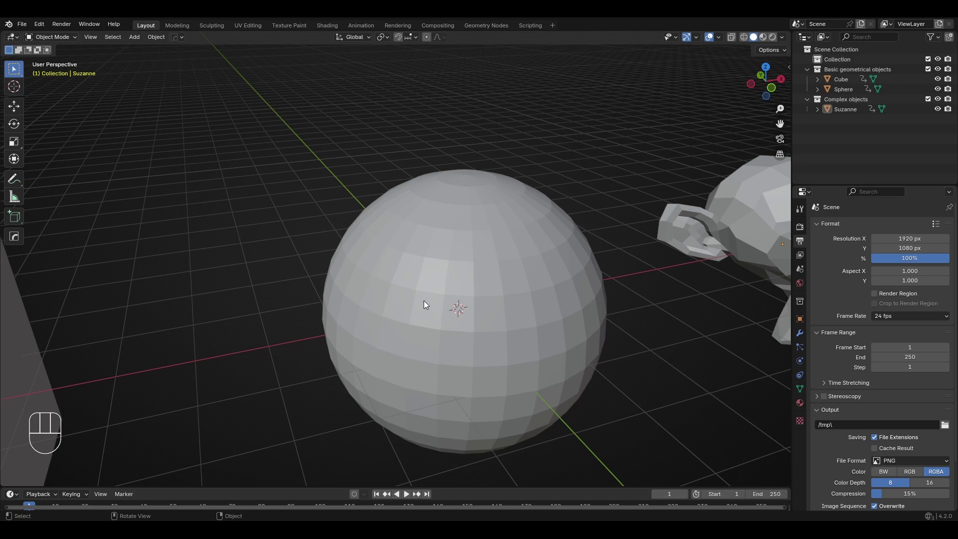
Apply Shade Smooth to the sphere and inspect its surface.
{"action": "left_click", "coordinate": [440, 268]}
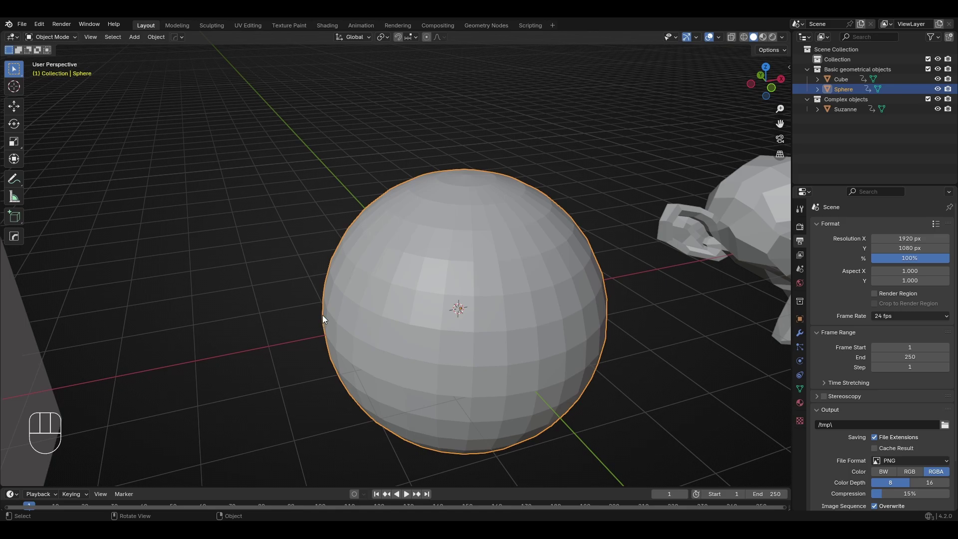
{"action": "scroll", "coordinate": [329, 310], "scroll_direction": "down", "scroll_amount": 7}
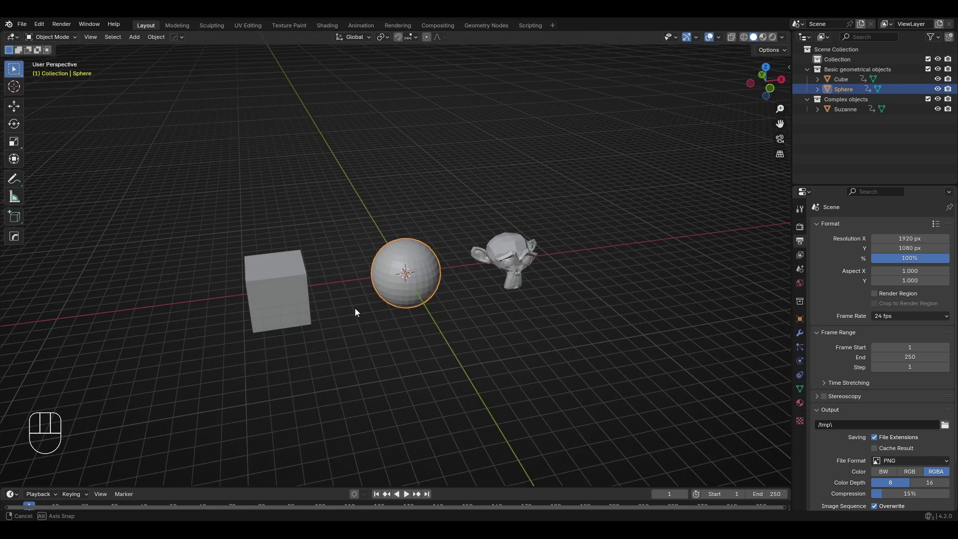
{"action": "middle_click_drag", "start_coordinate": [355, 308], "coordinate": [331, 312]}
{"action": "scroll", "coordinate": [331, 312], "scroll_direction": "up", "scroll_amount": 3}
{"action": "right_click", "coordinate": [337, 301]}
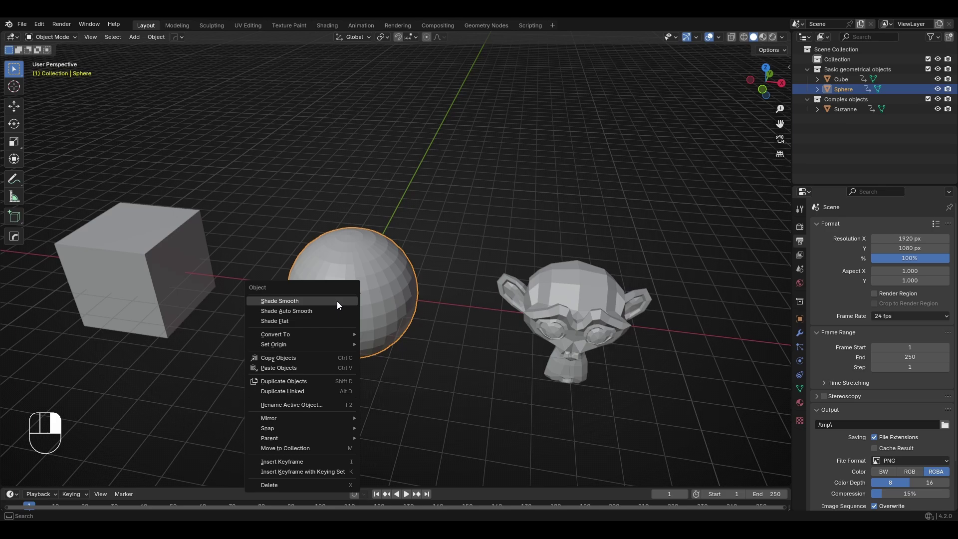
{"action": "left_click", "coordinate": [329, 298]}
{"action": "middle_click_drag", "start_coordinate": [328, 296], "coordinate": [351, 293]}
{"action": "scroll", "coordinate": [351, 292], "scroll_direction": "up", "scroll_amount": 6}
{"action": "scroll", "coordinate": [352, 292], "scroll_direction": "down", "scroll_amount": 4}
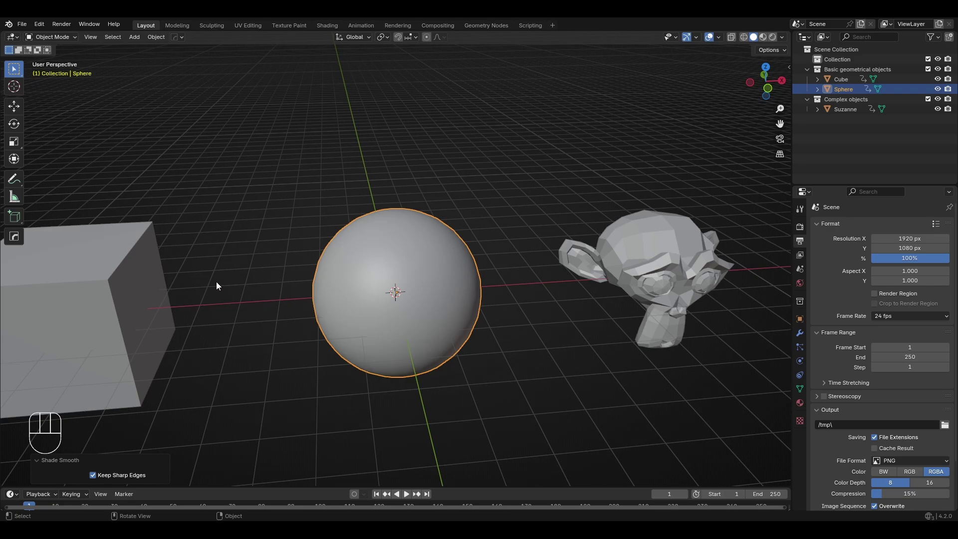
Apply Shade Smooth to Suzanne and inspect the head.
{"action": "middle_click_drag", "start_coordinate": [217, 285], "coordinate": [383, 356]}
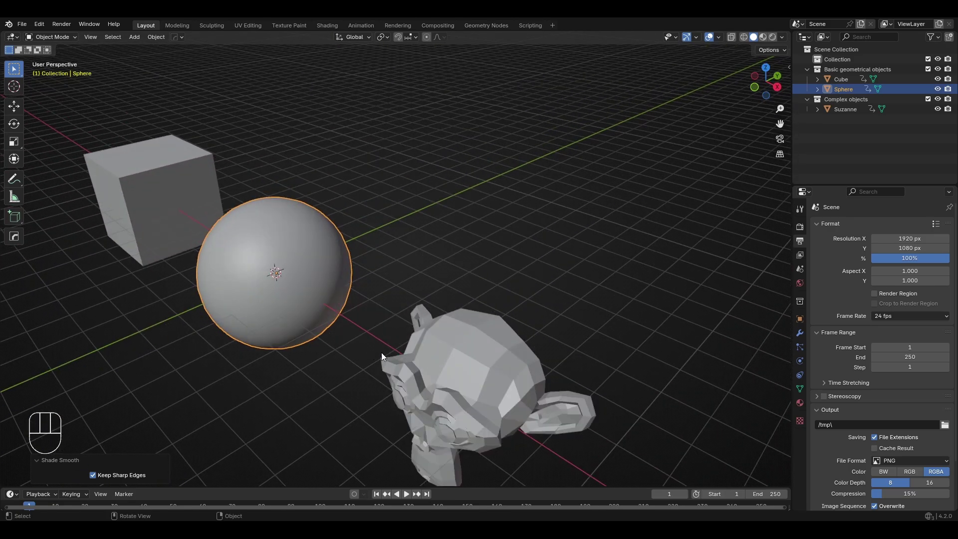
{"action": "left_click", "coordinate": [478, 366]}
{"action": "right_click", "coordinate": [613, 299]}
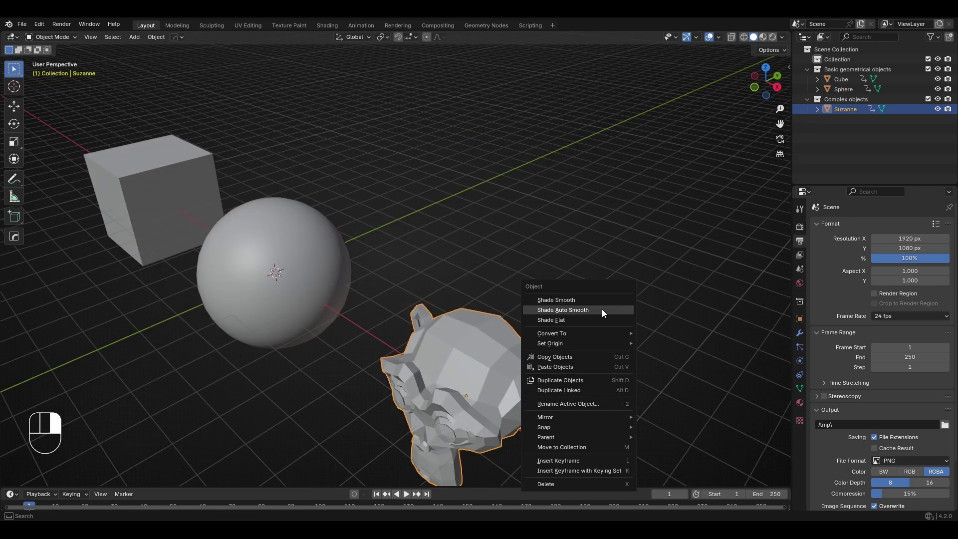
{"action": "left_click", "coordinate": [598, 301]}
{"action": "mouse_move", "coordinate": [600, 302]}
{"action": "middle_mouse_down"}
{"action": "mouse_move", "coordinate": [544, 307]}
{"action": "mouse_move", "coordinate": [579, 295]}
{"action": "middle_mouse_up"}
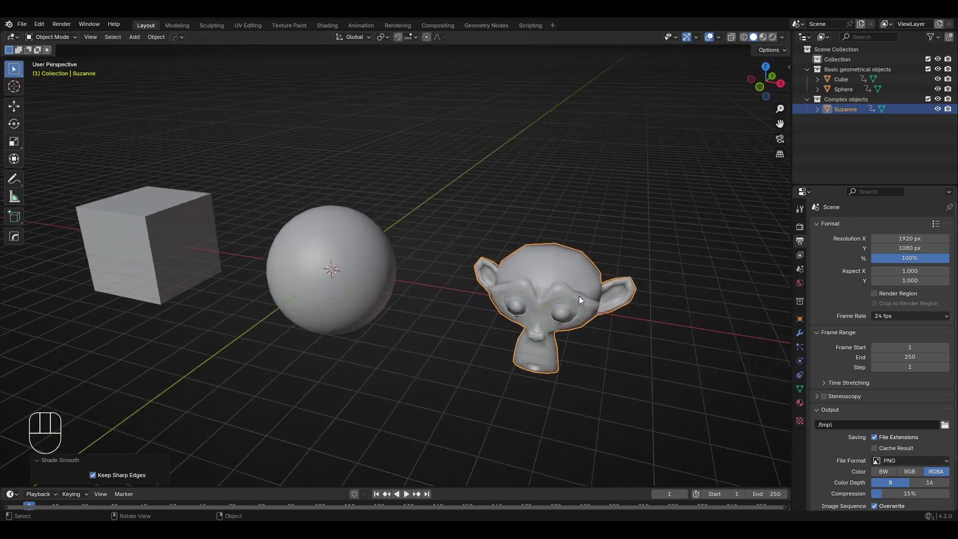
{"action": "scroll", "coordinate": [579, 296], "scroll_direction": "up", "scroll_amount": 3}
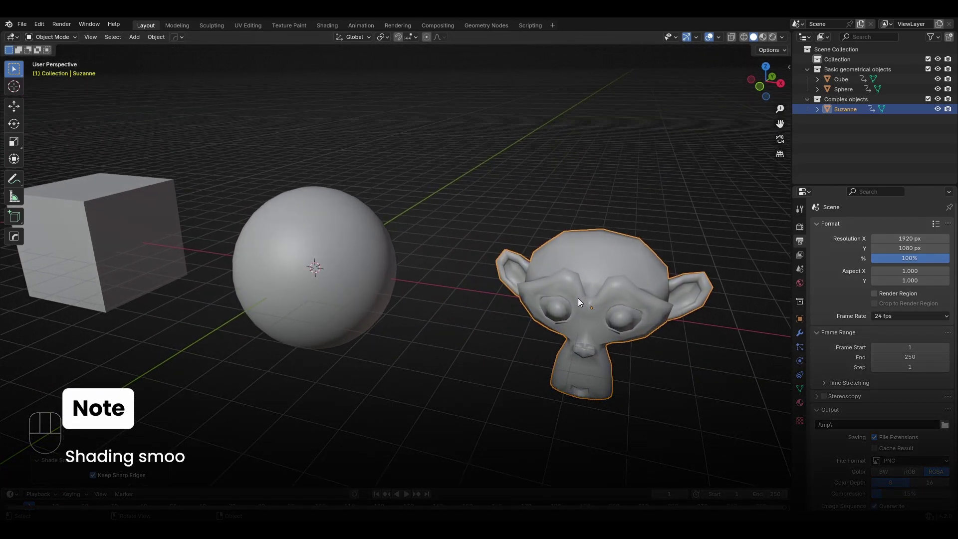
Set Suzanne and the sphere back to flat shading with Shade Flat.
{"action": "right_click", "coordinate": [575, 300]}
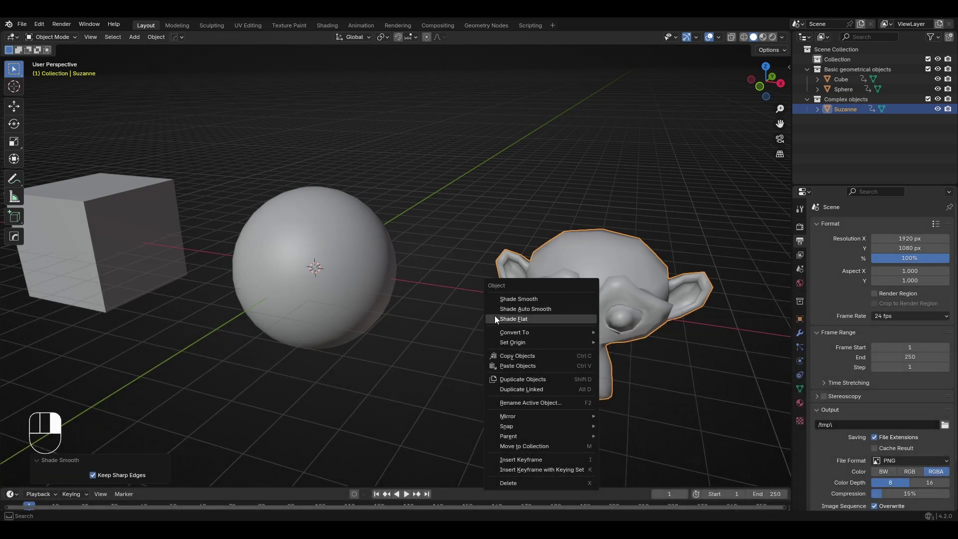
{"action": "left_click", "coordinate": [495, 318]}
{"action": "left_click", "coordinate": [331, 272]}
{"action": "right_click", "coordinate": [329, 276]}
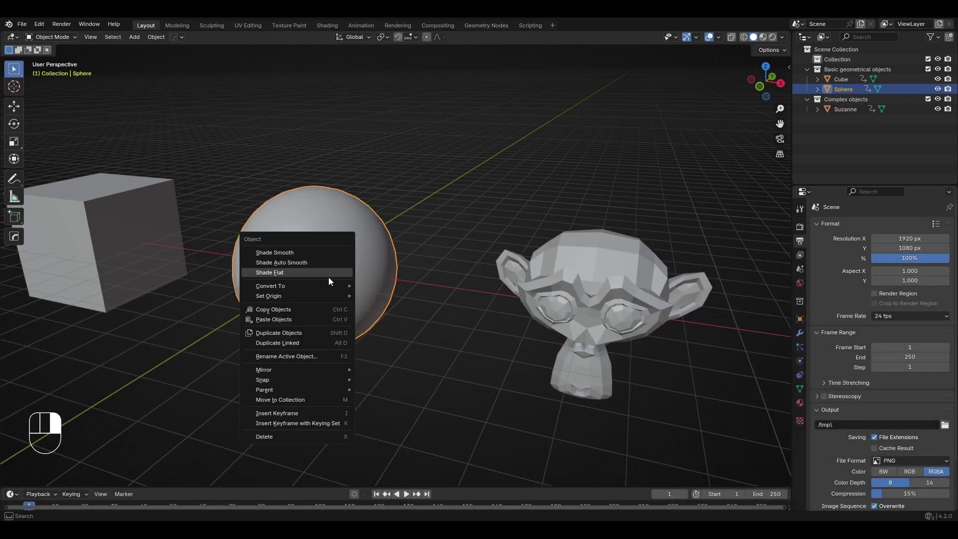
{"action": "left_click", "coordinate": [323, 274]}
Apply Shade Auto Smooth to the sphere with an angle of 11.2° and inspect the shading bands.
{"action": "right_click", "coordinate": [323, 272]}
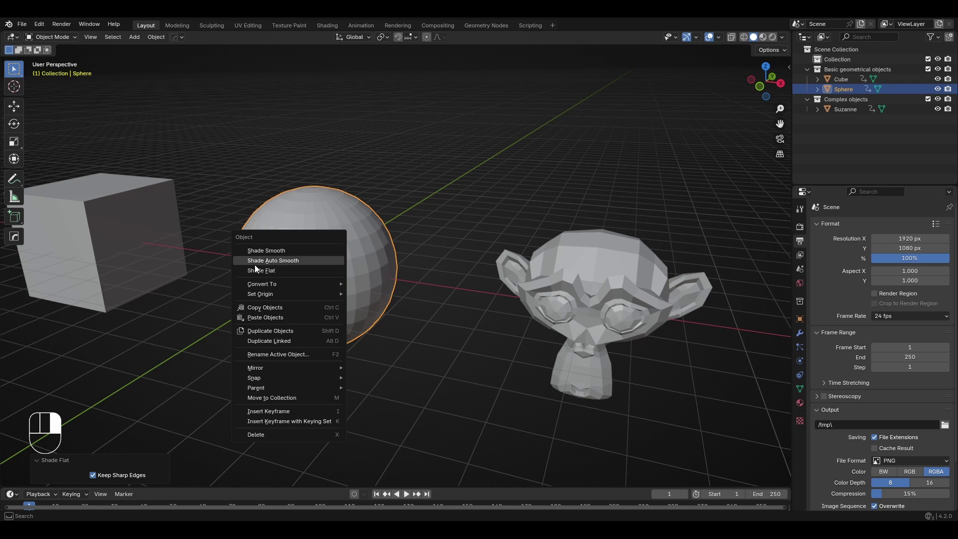
{"action": "left_click", "coordinate": [291, 263]}
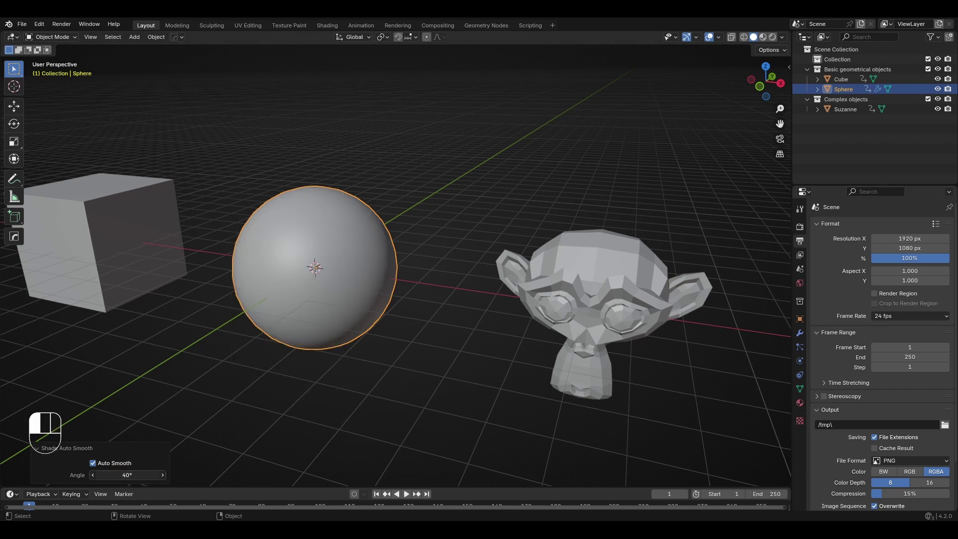
{"action": "left_click_drag", "start_coordinate": [127, 476], "coordinate": [103, 476]}
{"action": "middle_click_drag", "start_coordinate": [439, 414], "coordinate": [462, 402]}
{"action": "scroll", "coordinate": [494, 382], "scroll_direction": "up", "scroll_amount": 3}
{"action": "middle_click_drag", "start_coordinate": [523, 361], "coordinate": [481, 355]}
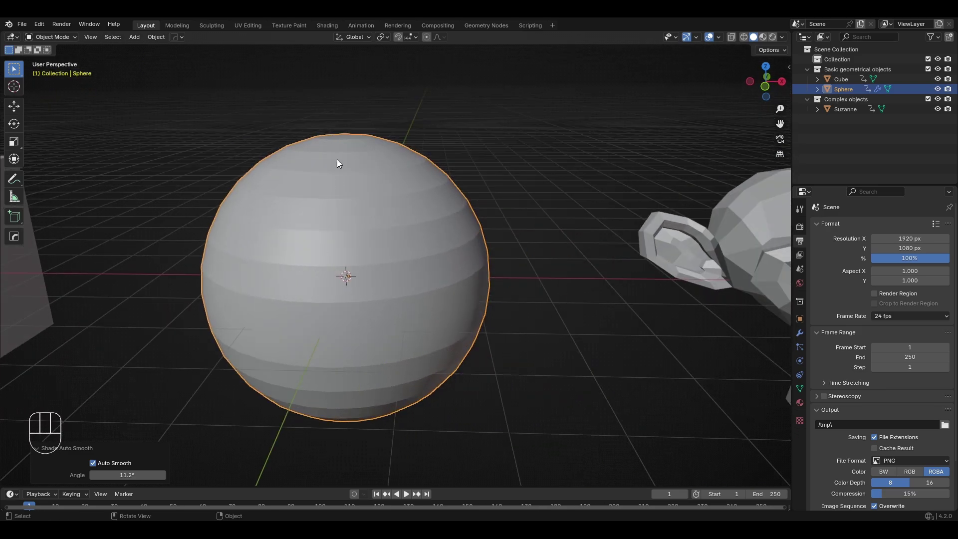
{"action": "mouse_move", "coordinate": [478, 343]}
{"action": "middle_mouse_down"}
{"action": "mouse_move", "coordinate": [505, 338]}
{"action": "mouse_move", "coordinate": [490, 337]}
{"action": "middle_mouse_up"}
{"action": "scroll", "coordinate": [504, 338], "scroll_direction": "up", "scroll_amount": 1}
{"action": "scroll", "coordinate": [487, 337], "scroll_direction": "down", "scroll_amount": 2}
{"action": "scroll", "coordinate": [485, 340], "scroll_direction": "down", "scroll_amount": 2}
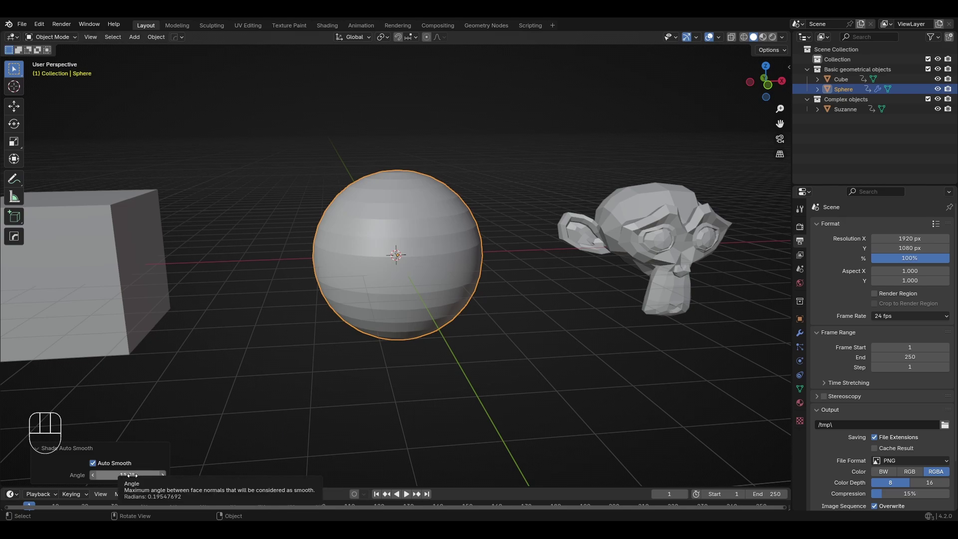
Lower the sphere's Shade Auto Smooth angle to 10.7° and inspect the surface.
{"action": "left_click_drag", "start_coordinate": [132, 475], "coordinate": [128, 475], "text": "shift"}
{"action": "scroll", "coordinate": [356, 393], "scroll_direction": "up", "scroll_amount": 3}
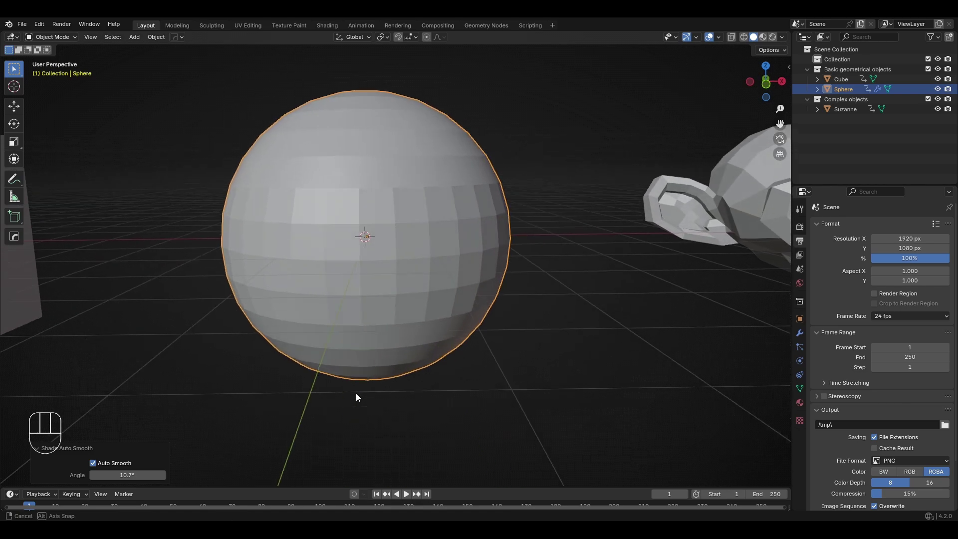
{"action": "scroll", "coordinate": [352, 392], "scroll_direction": "down", "scroll_amount": 4}
Apply Shade Auto Smooth to Suzanne and set its angle to 180°.
{"action": "middle_click_drag", "start_coordinate": [353, 392], "coordinate": [426, 346]}
{"action": "left_click", "coordinate": [426, 346]}
{"action": "right_click", "coordinate": [432, 343]}
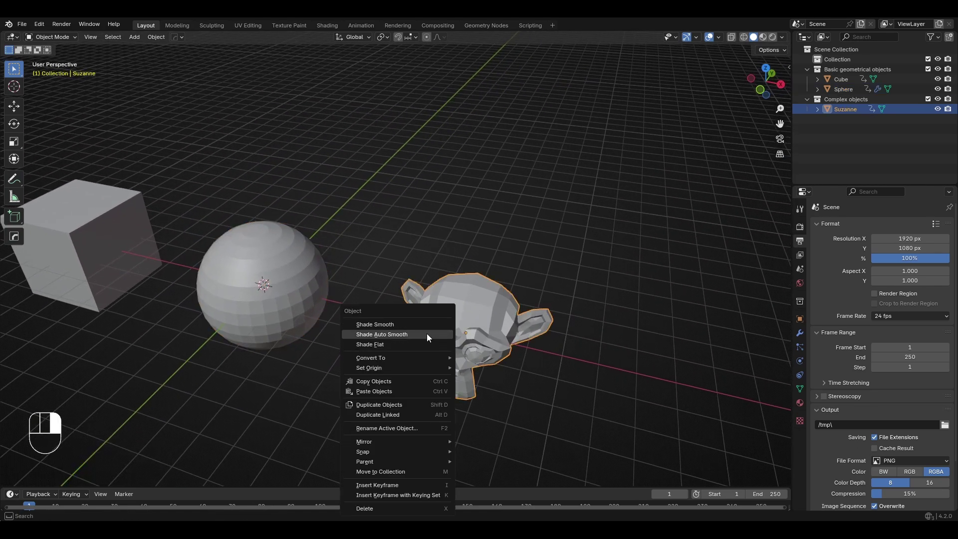
{"action": "left_click", "coordinate": [427, 333]}
{"action": "middle_click_drag", "start_coordinate": [341, 358], "coordinate": [283, 368]}
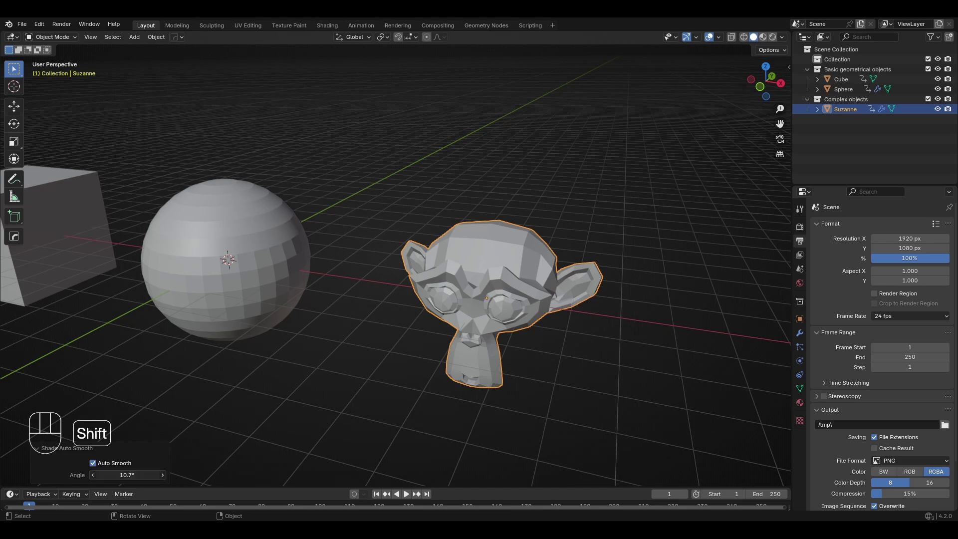
{"action": "left_click_drag", "start_coordinate": [137, 475], "coordinate": [329, 476], "text": "shift"}
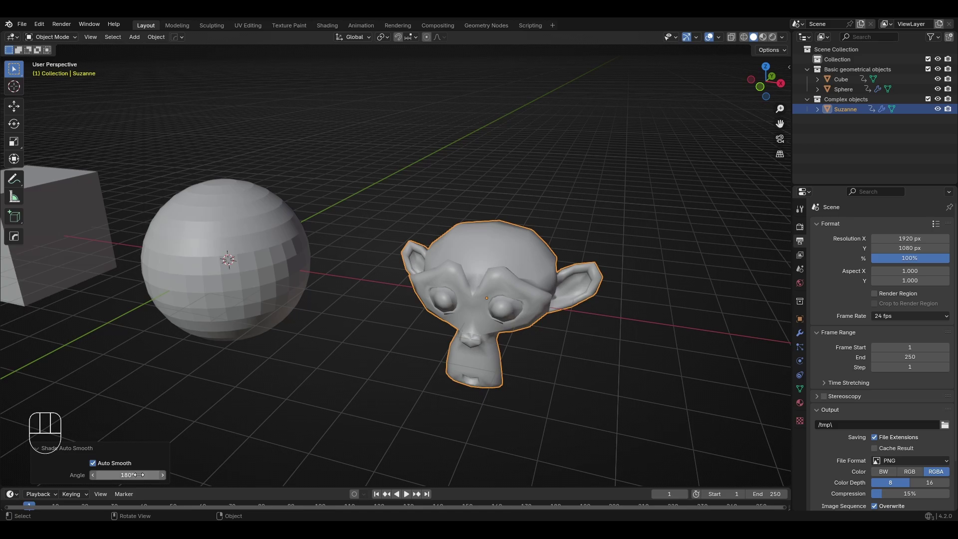
{"action": "scroll", "coordinate": [265, 433], "scroll_direction": "down", "scroll_amount": 5}
{"action": "scroll", "coordinate": [265, 433], "scroll_direction": "up", "scroll_amount": 5}
Apply Shade Smooth to the sphere in place of its auto smoothing, and clear the selection.
{"action": "middle_click_drag", "start_coordinate": [265, 433], "coordinate": [292, 323]}
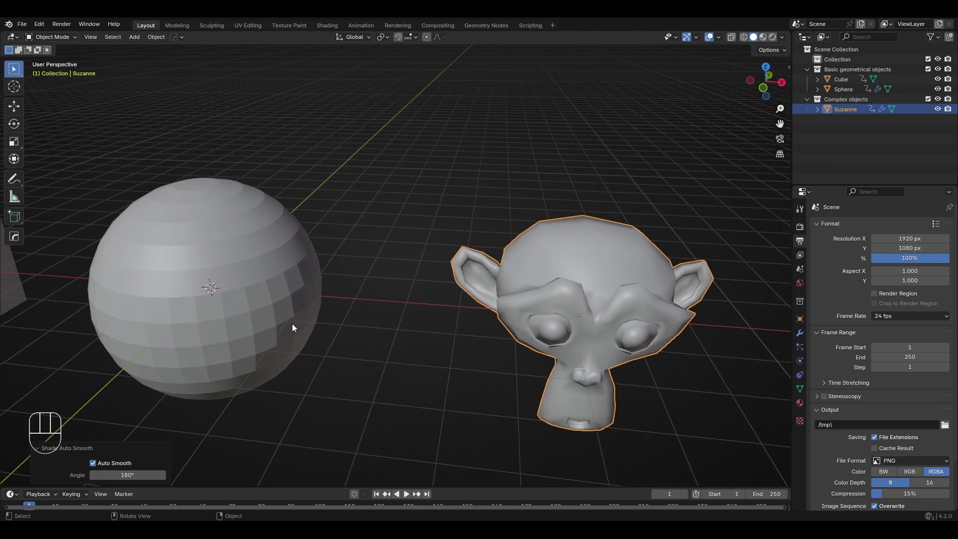
{"action": "left_click", "coordinate": [292, 324]}
{"action": "right_click", "coordinate": [285, 320]}
{"action": "left_click", "coordinate": [279, 310]}
{"action": "scroll", "coordinate": [273, 316], "scroll_direction": "down", "scroll_amount": 5}
{"action": "middle_click_drag", "start_coordinate": [250, 361], "coordinate": [304, 370], "text": "shift"}
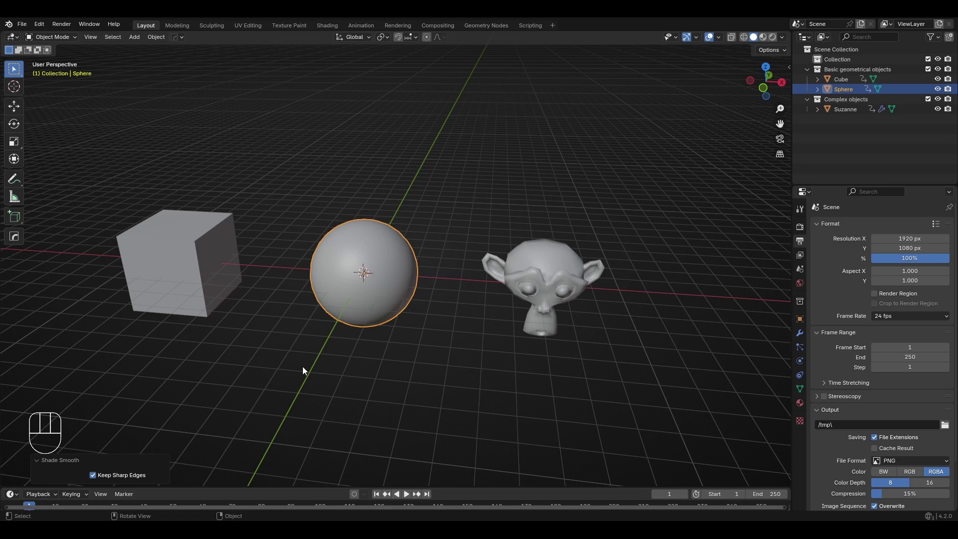
{"action": "scroll", "coordinate": [302, 367], "scroll_direction": "down", "scroll_amount": 3}
{"action": "middle_click_drag", "start_coordinate": [302, 361], "coordinate": [356, 370]}
{"action": "left_click", "coordinate": [311, 375]}
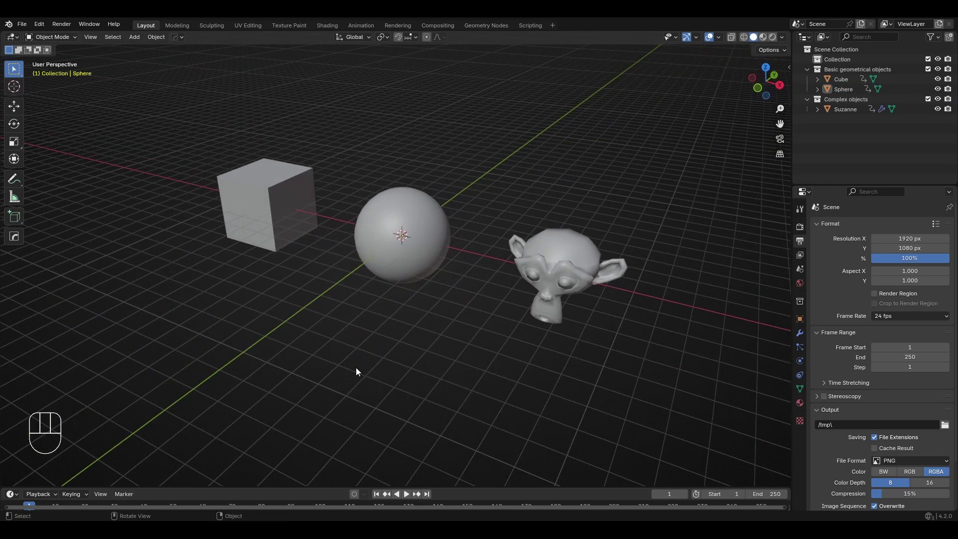
View the objects in orthographic projection from several angles and switch back to perspective.
{"action": "left_click", "coordinate": [781, 155]}
{"action": "middle_click_drag", "start_coordinate": [597, 221], "coordinate": [484, 223]}
{"action": "scroll", "coordinate": [501, 236], "scroll_direction": "up", "scroll_amount": 2}
{"action": "middle_click_drag", "start_coordinate": [475, 255], "coordinate": [436, 286]}
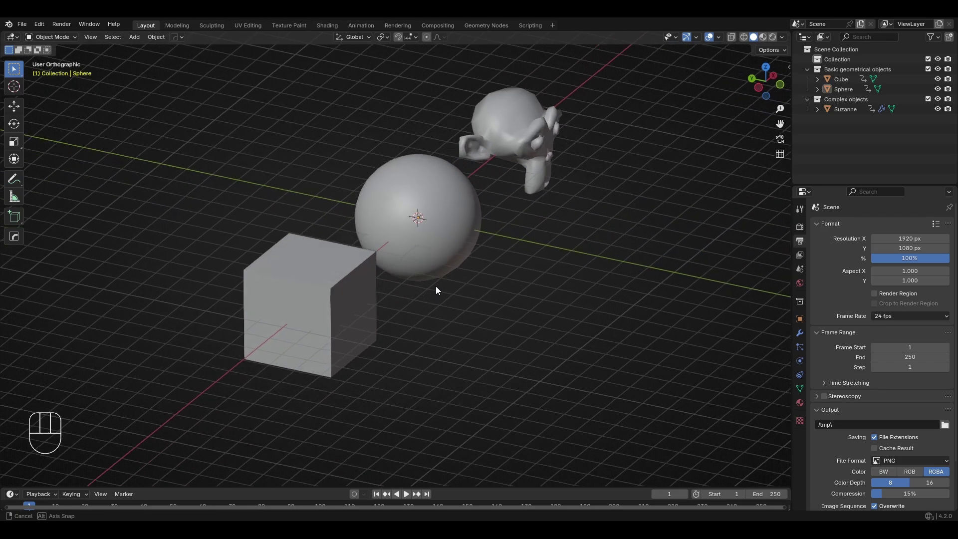
{"action": "left_click", "coordinate": [781, 155]}
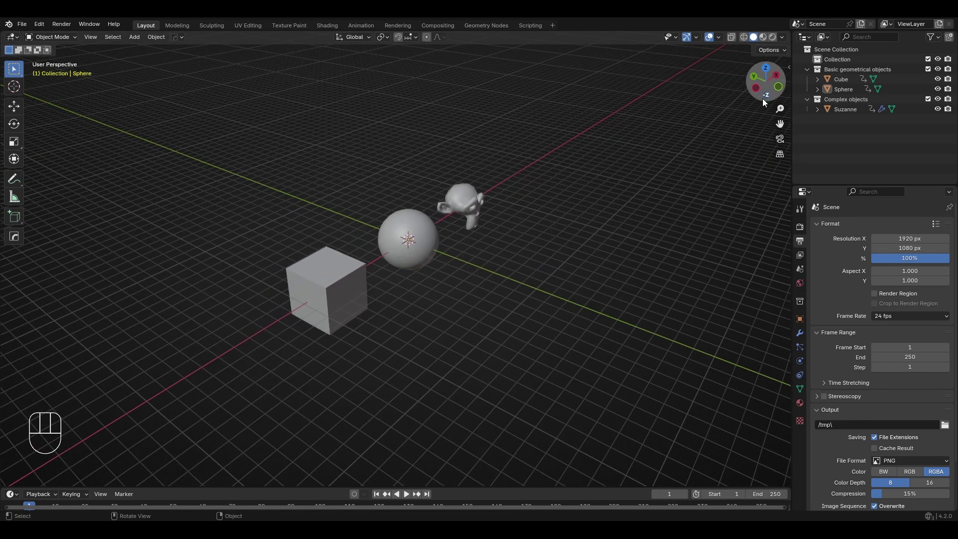
View the scene from the preset right, front and top orthographic viewpoints.
{"action": "left_click", "coordinate": [777, 74]}
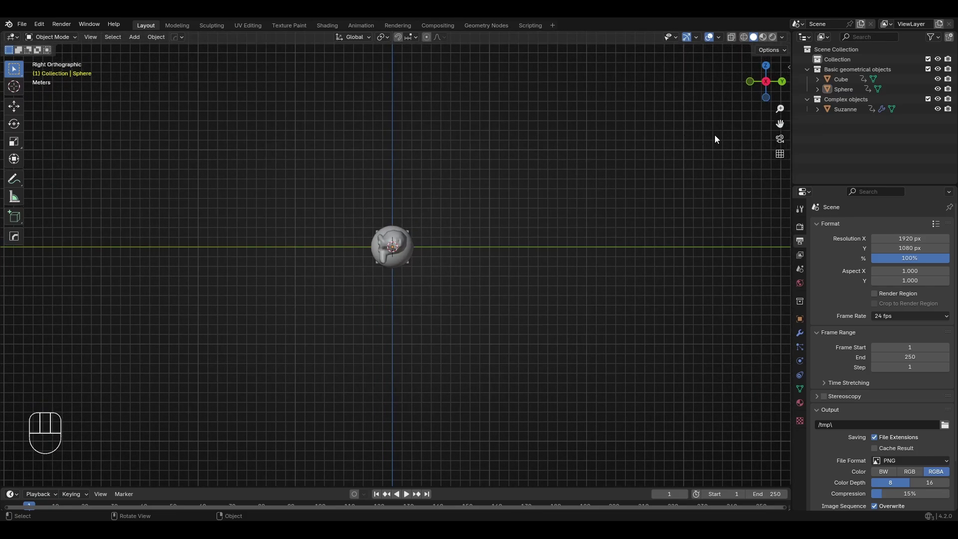
{"action": "middle_click_drag", "start_coordinate": [715, 139], "coordinate": [684, 160]}
{"action": "left_click", "coordinate": [750, 82]}
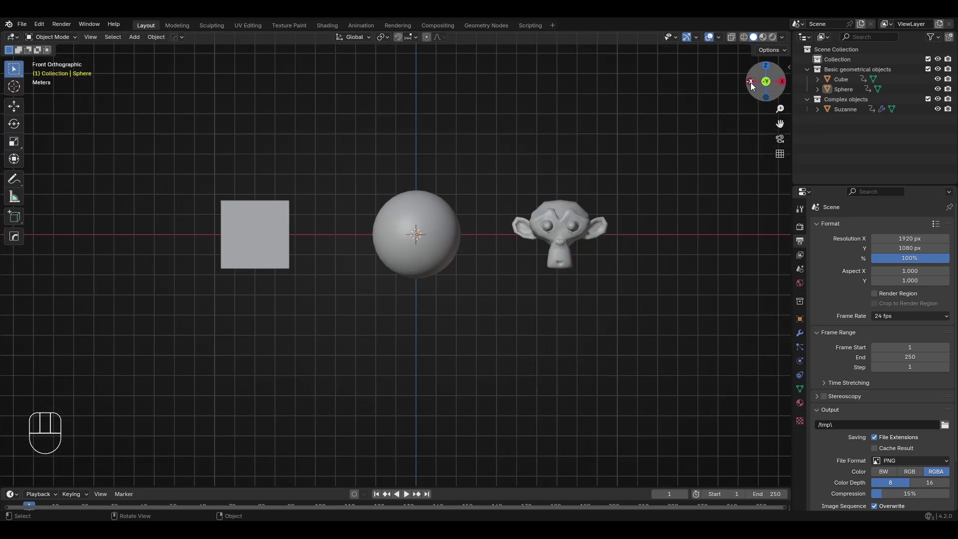
{"action": "left_click", "coordinate": [747, 85]}
{"action": "left_click", "coordinate": [765, 62]}
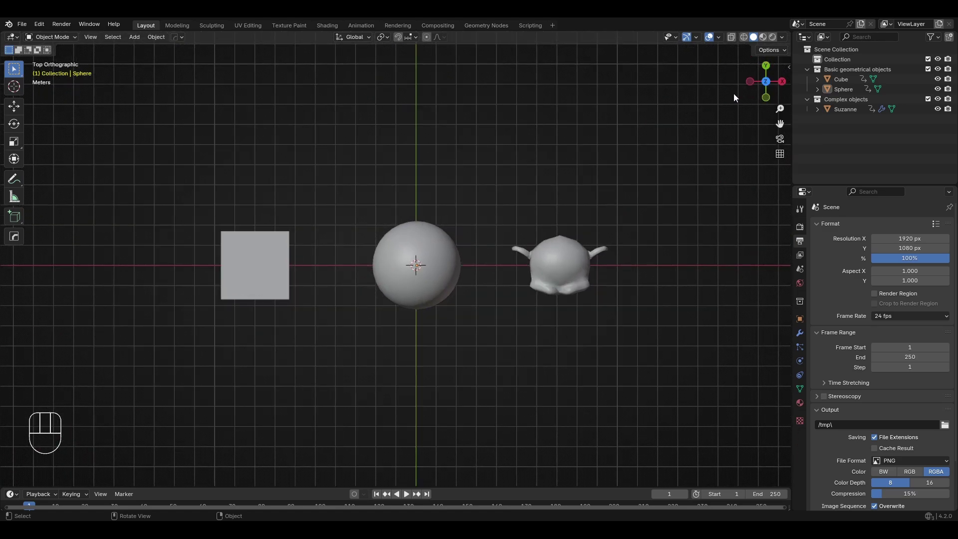
Rotate the viewpoint freely with the navigation gizmo, and view the scene from the bottom and left presets.
{"action": "scroll", "coordinate": [599, 139], "scroll_direction": "up", "scroll_amount": 2}
{"action": "scroll", "coordinate": [761, 95], "scroll_direction": "down", "scroll_amount": 2}
{"action": "mouse_move", "coordinate": [764, 83]}
{"action": "left_mouse_down"}
{"action": "mouse_move", "coordinate": [761, 94]}
{"action": "mouse_move", "coordinate": [750, 86]}
{"action": "left_mouse_up"}
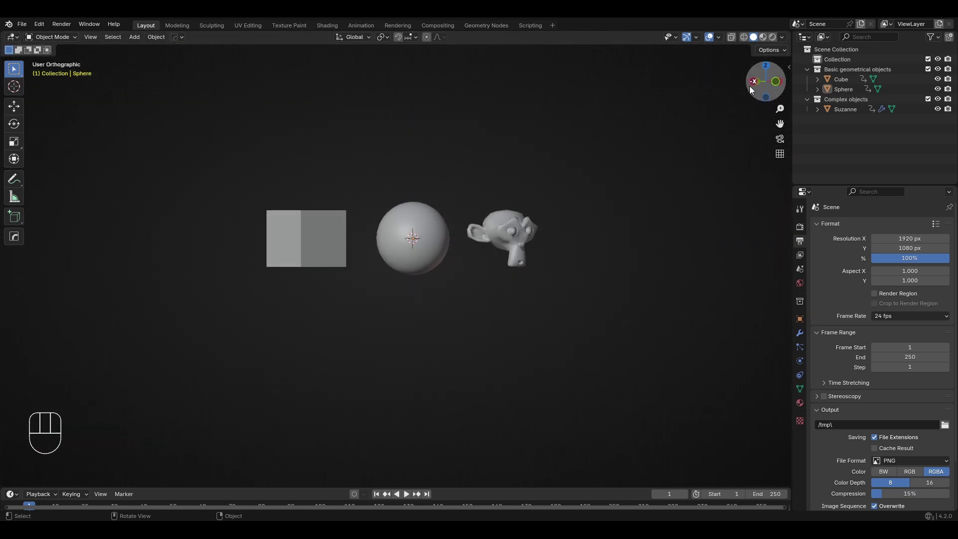
{"action": "left_click", "coordinate": [749, 86]}
{"action": "left_click", "coordinate": [767, 98]}
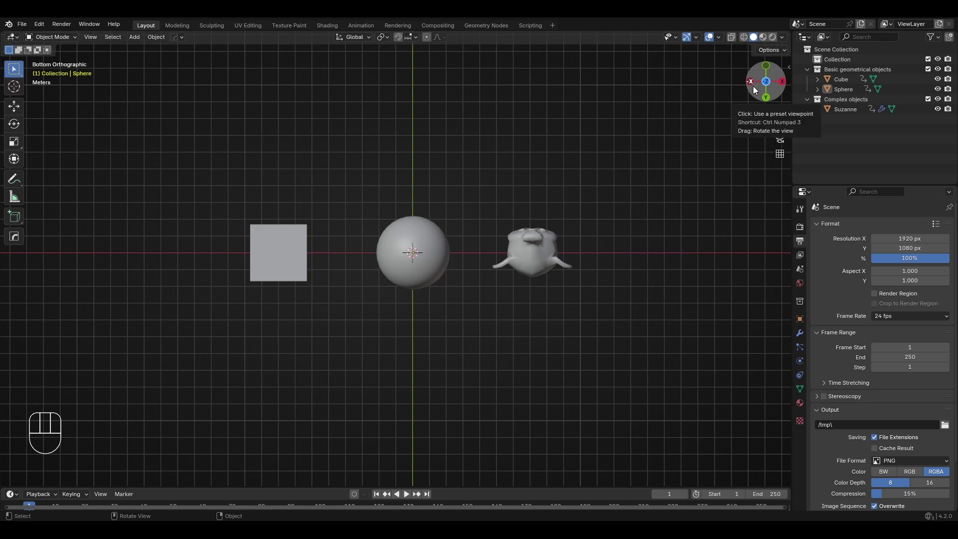
{"action": "left_click", "coordinate": [753, 85]}
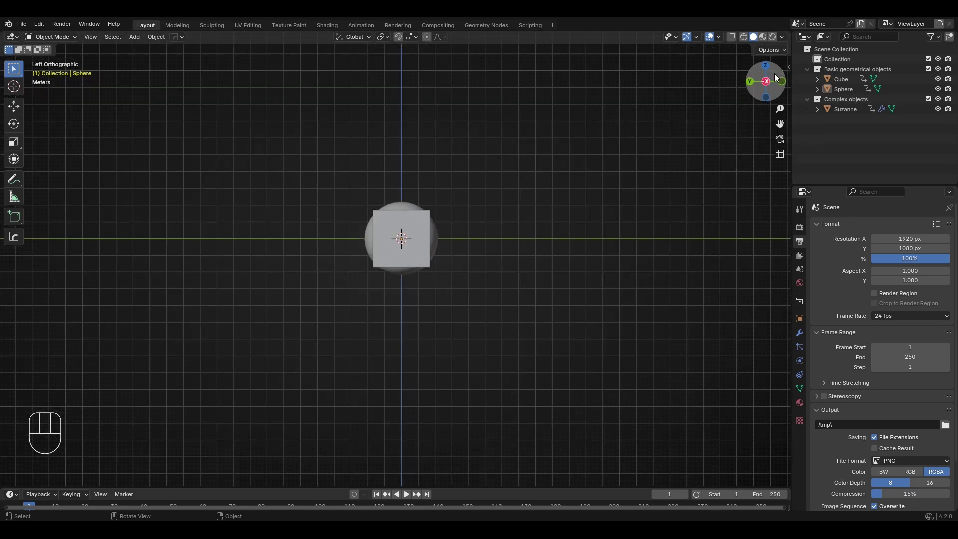
View the scene from the front, right and top orthographic presets, and orbit back to a perspective view of all objects.
{"action": "left_click", "coordinate": [777, 79]}
{"action": "middle_click_drag", "start_coordinate": [678, 143], "coordinate": [516, 250]}
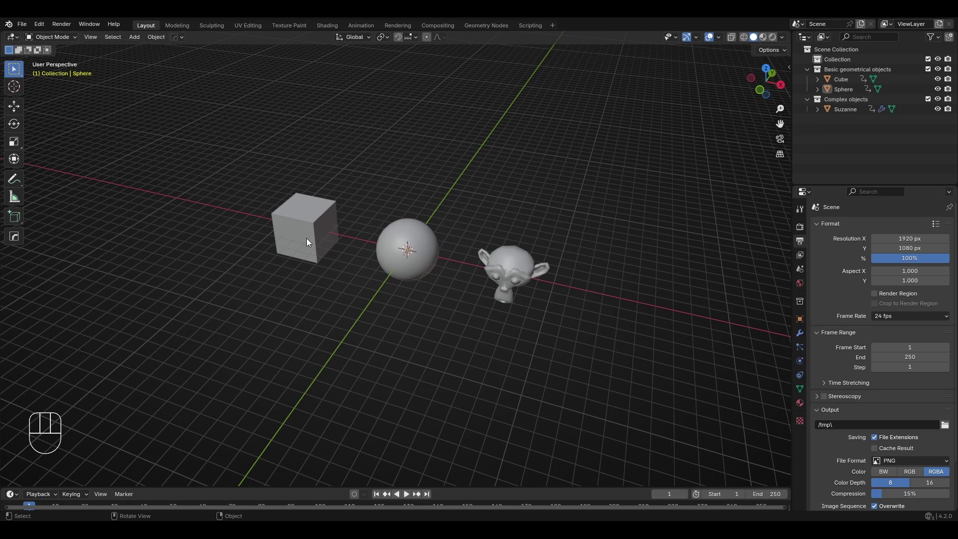
{"action": "key", "text": "KP_1"}
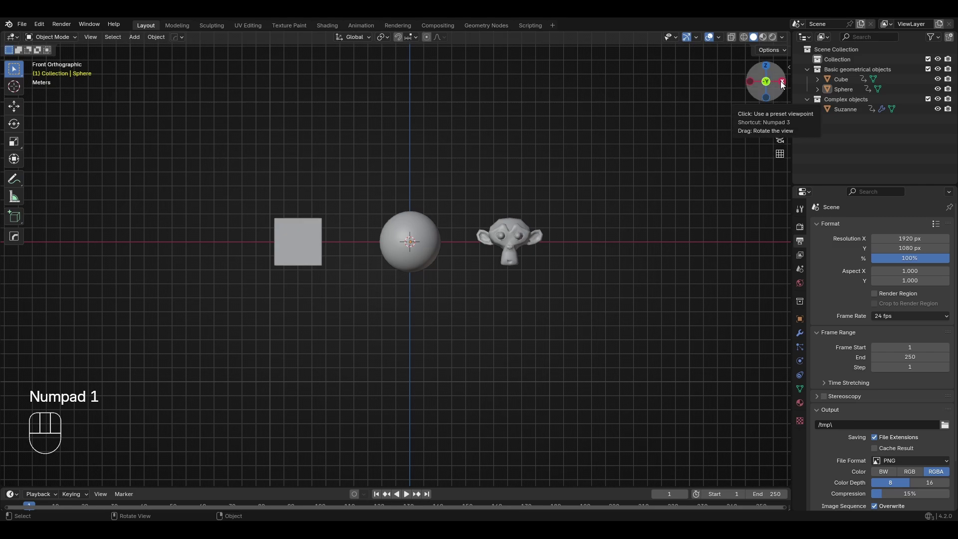
{"action": "key", "text": "KP_3"}
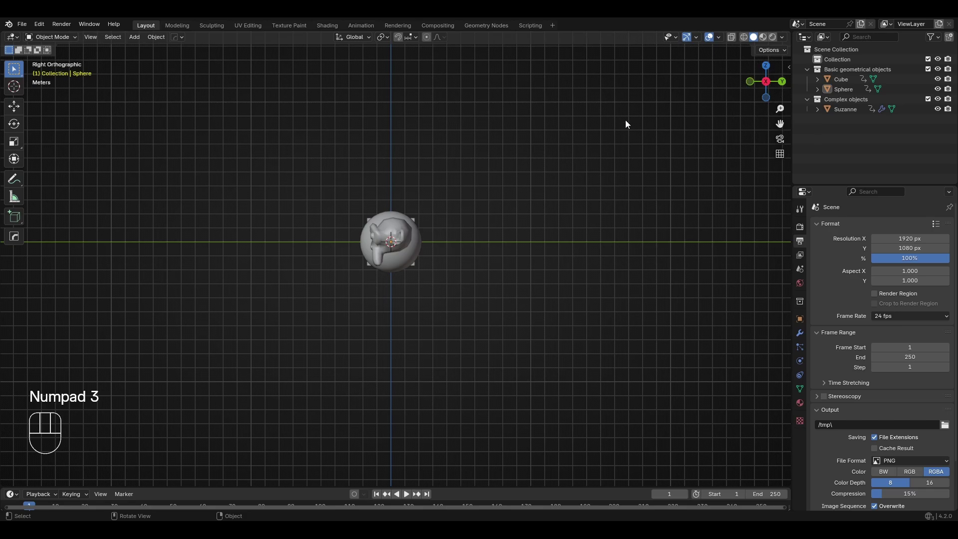
{"action": "key", "text": "KP_7"}
{"action": "middle_click_drag", "start_coordinate": [627, 124], "coordinate": [444, 215]}
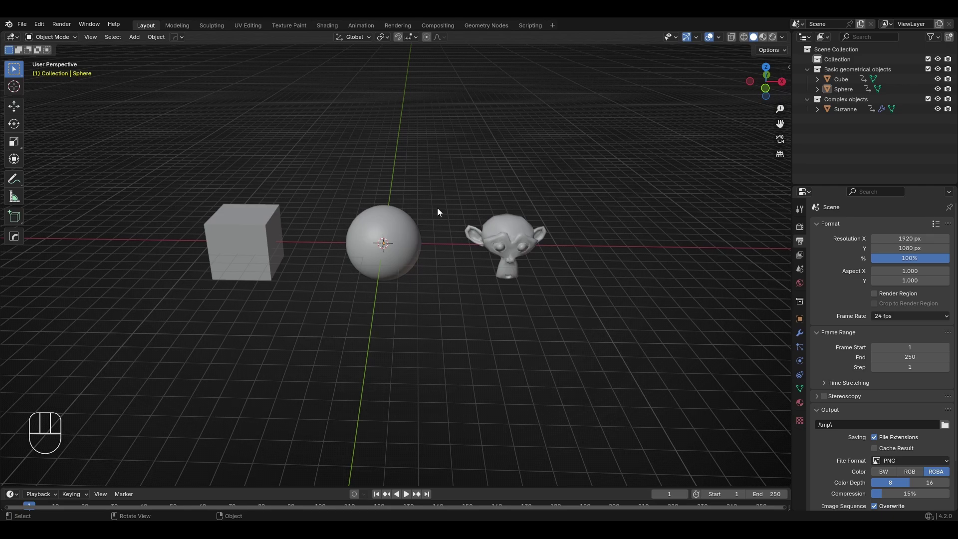
Duplicate the monkey head and place the copy about 5.1 m in X, 6.1 m in Y and 2.6 m in Z away.
{"action": "left_click", "coordinate": [497, 220]}
{"action": "middle_click_drag", "start_coordinate": [497, 221], "coordinate": [388, 278]}
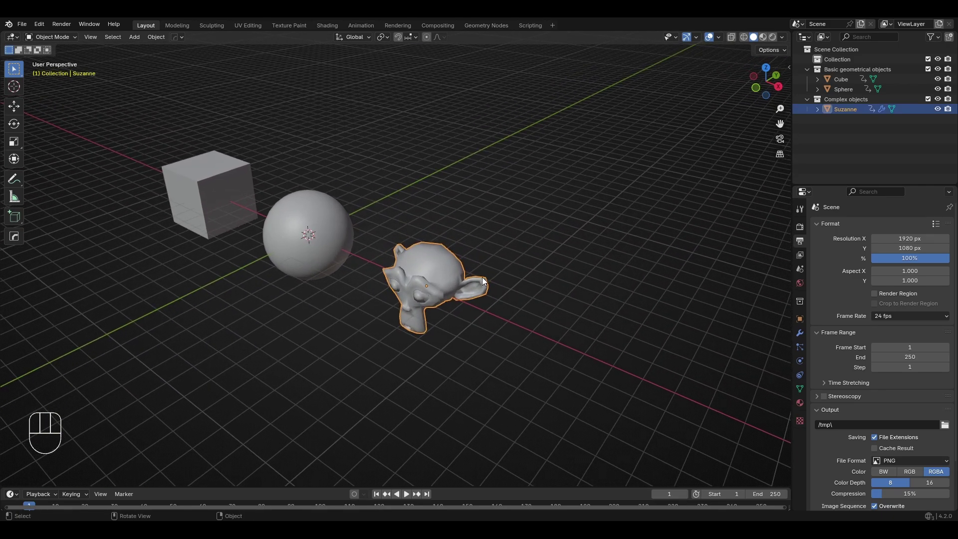
{"action": "key", "text": "shift"}
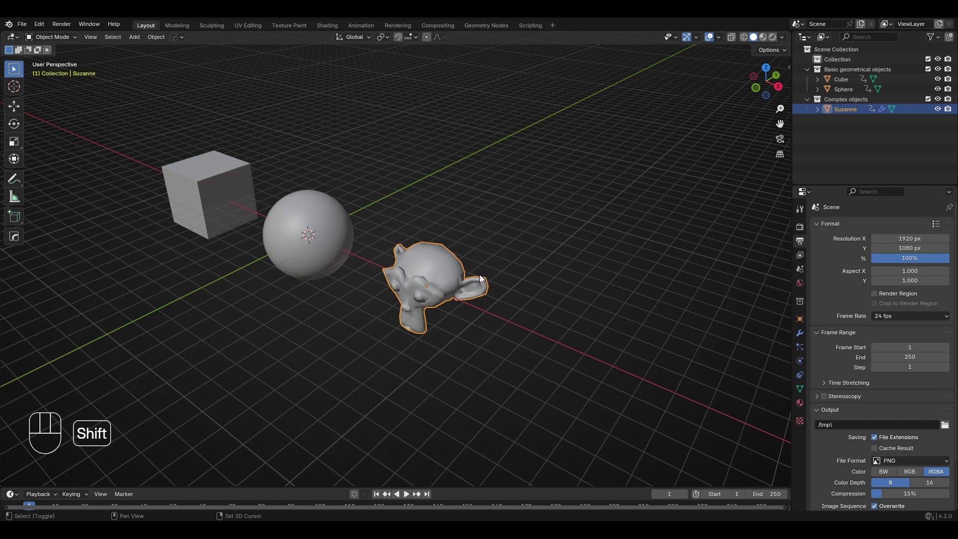
{"action": "key", "text": "shift+d"}
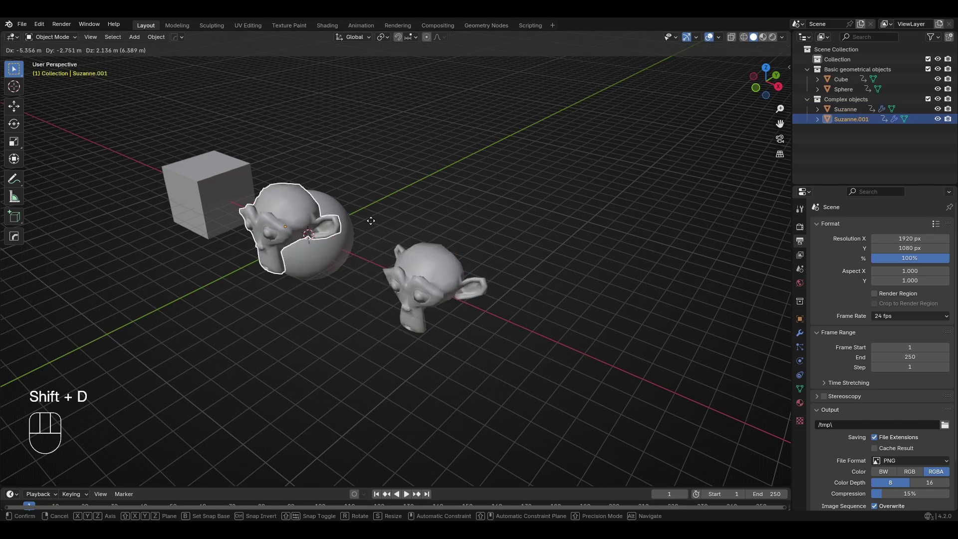
{"action": "left_click", "coordinate": [702, 215]}
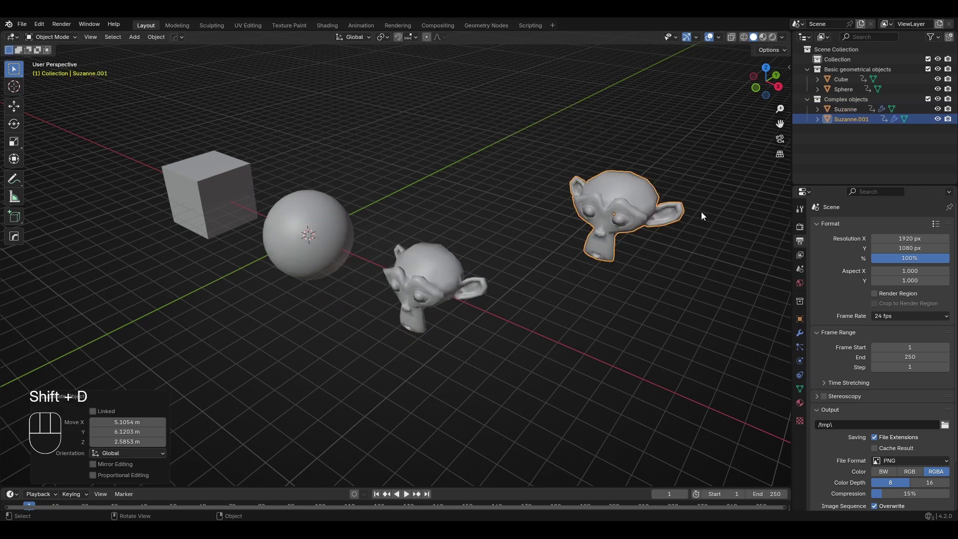
Make nine more independent copies of the monkey head and scatter them around the cube and sphere.
{"action": "key", "text": "shift+d"}
{"action": "left_click", "coordinate": [511, 178]}
{"action": "key", "text": "shift+d"}
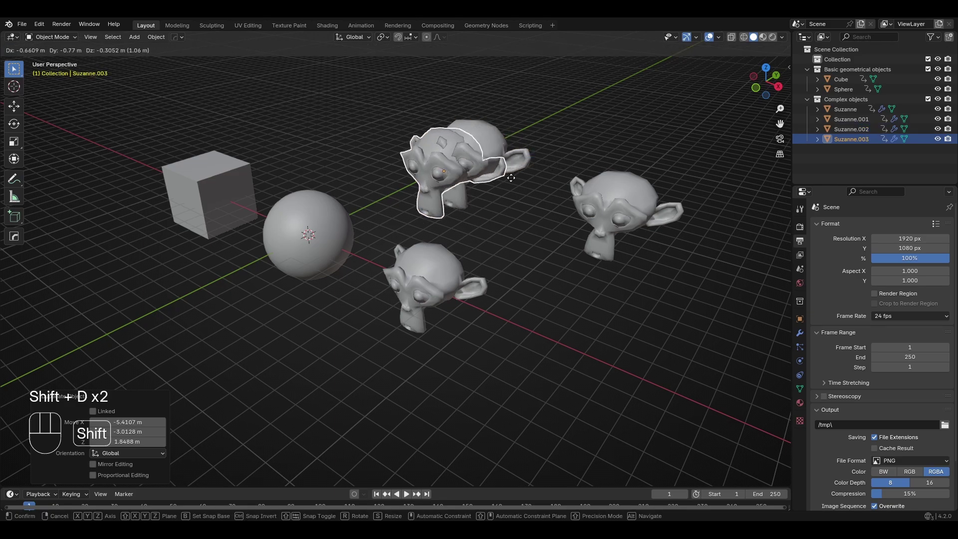
{"action": "left_click", "coordinate": [374, 347]}
{"action": "key", "text": "shift+d"}
{"action": "left_click", "coordinate": [634, 374]}
{"action": "key", "text": "shift+d"}
{"action": "left_click", "coordinate": [387, 85]}
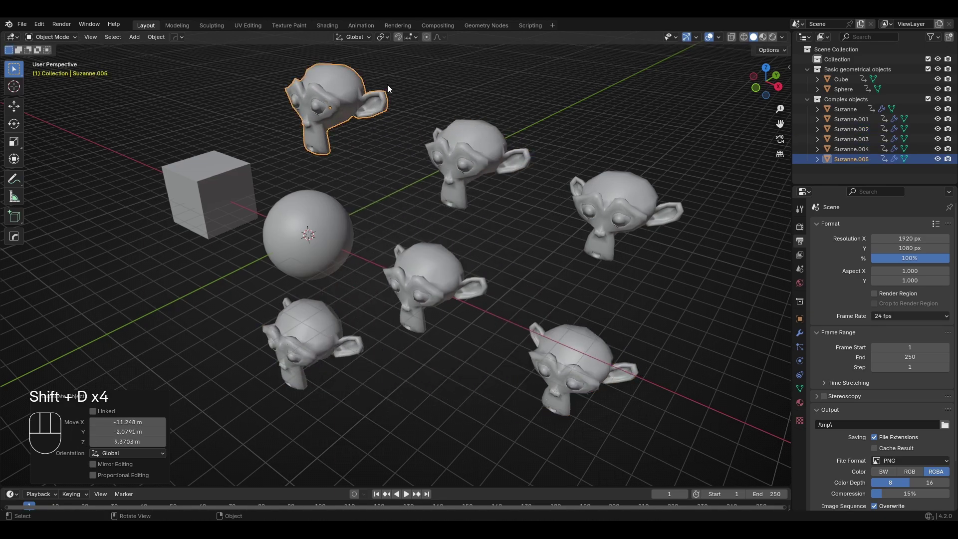
{"action": "key", "text": "shift+d"}
{"action": "left_click", "coordinate": [643, 81]}
{"action": "key", "text": "shift+d"}
{"action": "left_click", "coordinate": [643, 301]}
{"action": "key", "text": "shift+d"}
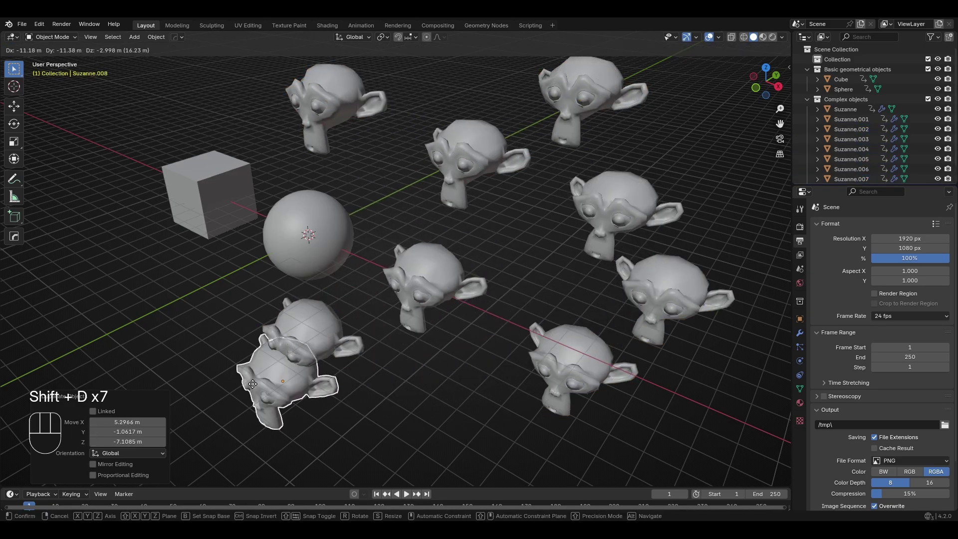
{"action": "left_click", "coordinate": [127, 372]}
{"action": "key", "text": "shift+d"}
{"action": "left_click", "coordinate": [134, 225]}
{"action": "key", "text": "shift+d"}
{"action": "left_click", "coordinate": [419, 146]}
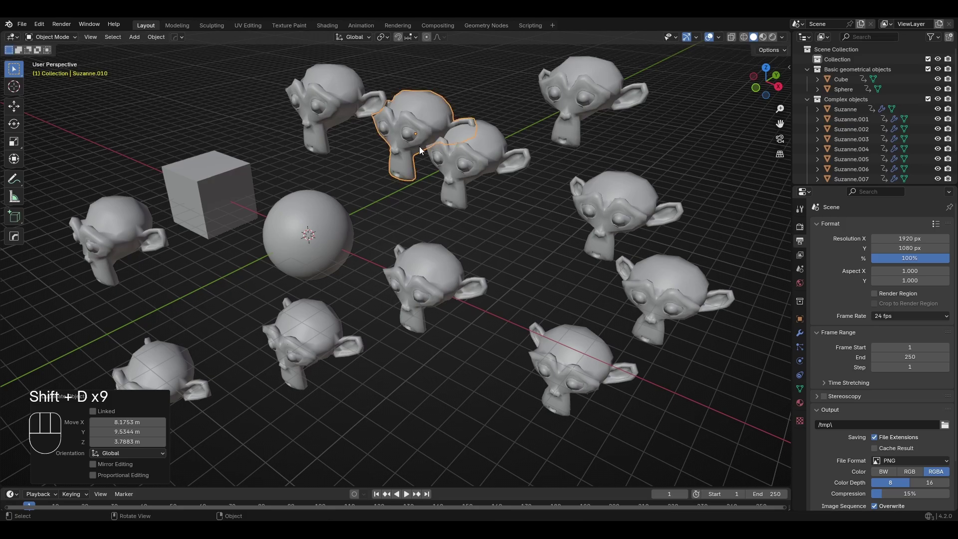
Move the newest monkey head copy about -0.25 m in X, 2.2 m in Y and 3.4 m in Z.
{"action": "scroll", "coordinate": [420, 145], "scroll_direction": "down", "scroll_amount": 6}
{"action": "key", "text": "g"}
{"action": "left_click", "coordinate": [418, 216]}
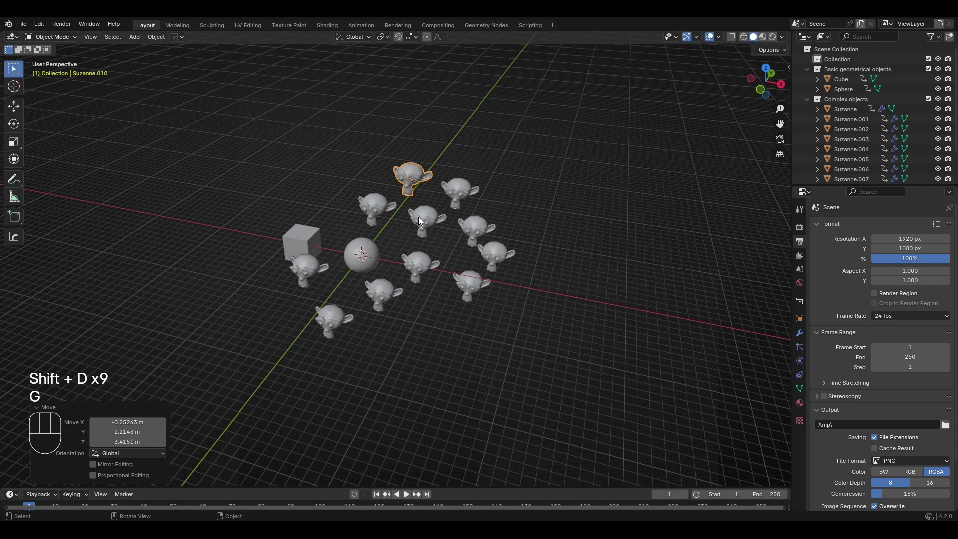
Select all objects and duplicate them, placing the copied group about -19.9 m in X and -12.5 m in Y from the originals.
{"action": "scroll", "coordinate": [431, 202], "scroll_direction": "up", "scroll_amount": 4}
{"action": "middle_click_drag", "start_coordinate": [419, 217], "coordinate": [363, 220]}
{"action": "scroll", "coordinate": [431, 201], "scroll_direction": "down", "scroll_amount": 2}
{"action": "scroll", "coordinate": [363, 220], "scroll_direction": "up", "scroll_amount": 3}
{"action": "scroll", "coordinate": [363, 216], "scroll_direction": "down", "scroll_amount": 6}
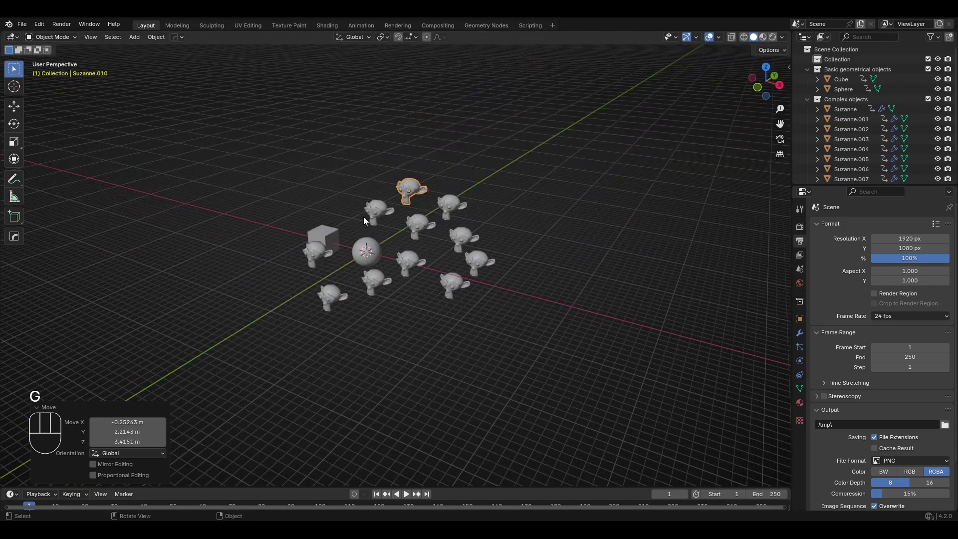
{"action": "scroll", "coordinate": [363, 220], "scroll_direction": "down", "scroll_amount": 5}
{"action": "left_click_drag", "start_coordinate": [241, 100], "coordinate": [610, 388]}
{"action": "scroll", "coordinate": [549, 328], "scroll_direction": "up", "scroll_amount": 4}
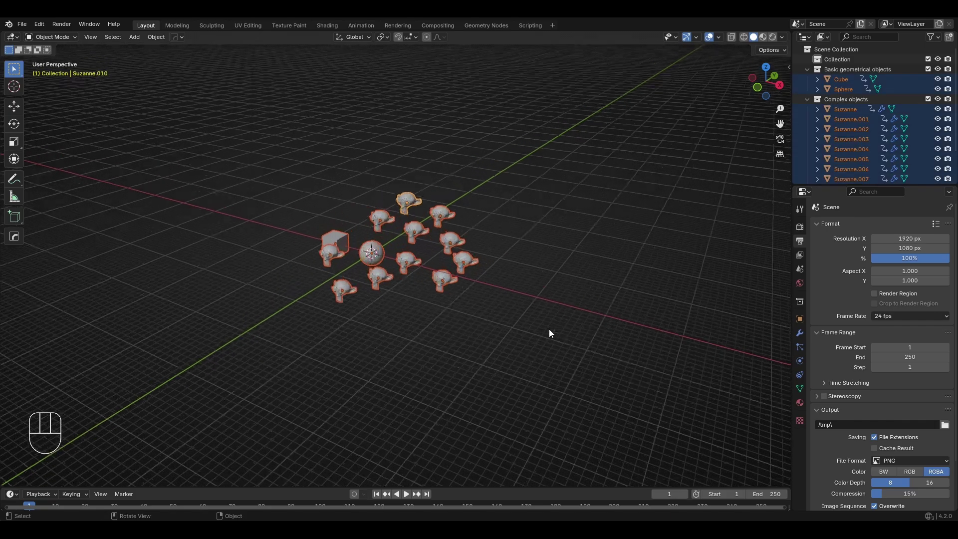
{"action": "scroll", "coordinate": [522, 318], "scroll_direction": "down", "scroll_amount": 4}
{"action": "key", "text": "shift+d"}
{"action": "scroll", "coordinate": [640, 232], "scroll_direction": "up", "scroll_amount": 4}
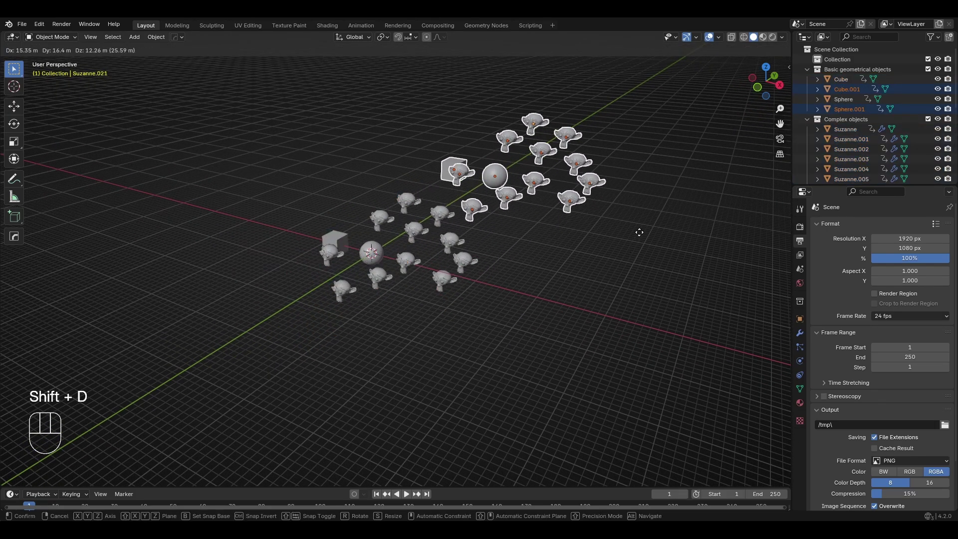
{"action": "left_click", "coordinate": [377, 317]}
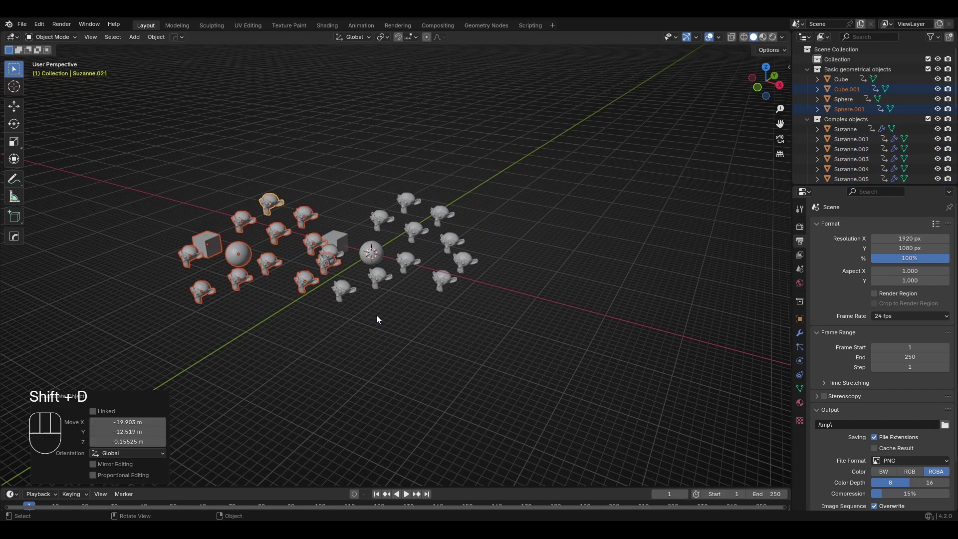
Shift the duplicated group about -0.37 m in X, -0.51 m in Y and -0.50 m in Z.
{"action": "scroll", "coordinate": [399, 304], "scroll_direction": "up", "scroll_amount": 4}
{"action": "key", "text": "g"}
{"action": "left_click", "coordinate": [444, 328]}
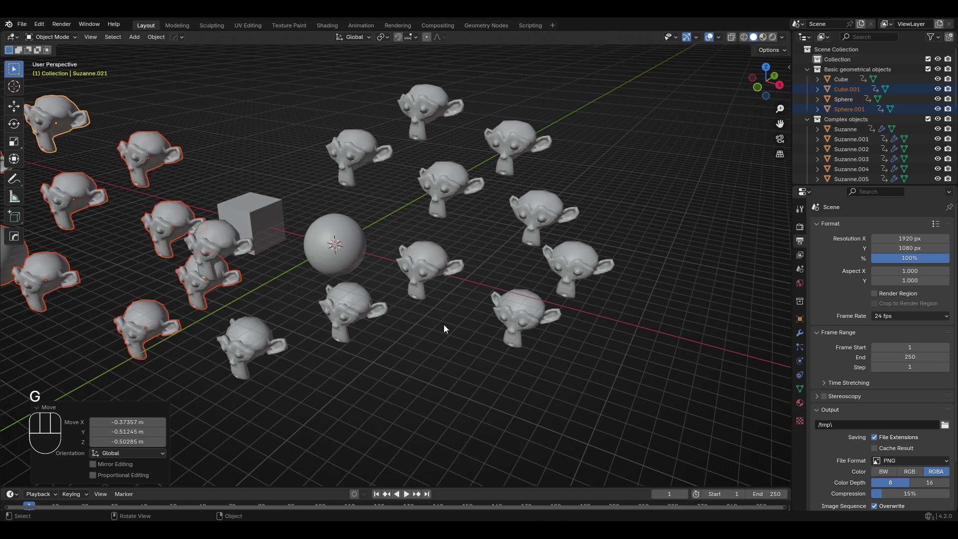
Examine the original and duplicated objects from several angles and distances.
{"action": "scroll", "coordinate": [448, 327], "scroll_direction": "down", "scroll_amount": 3}
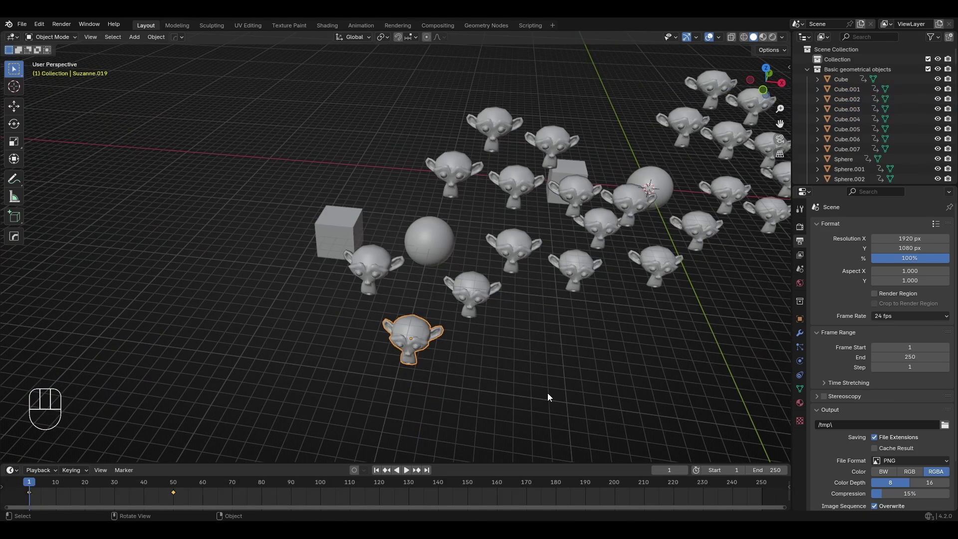
{"action": "middle_click_drag", "start_coordinate": [547, 393], "coordinate": [523, 385], "text": "shift"}
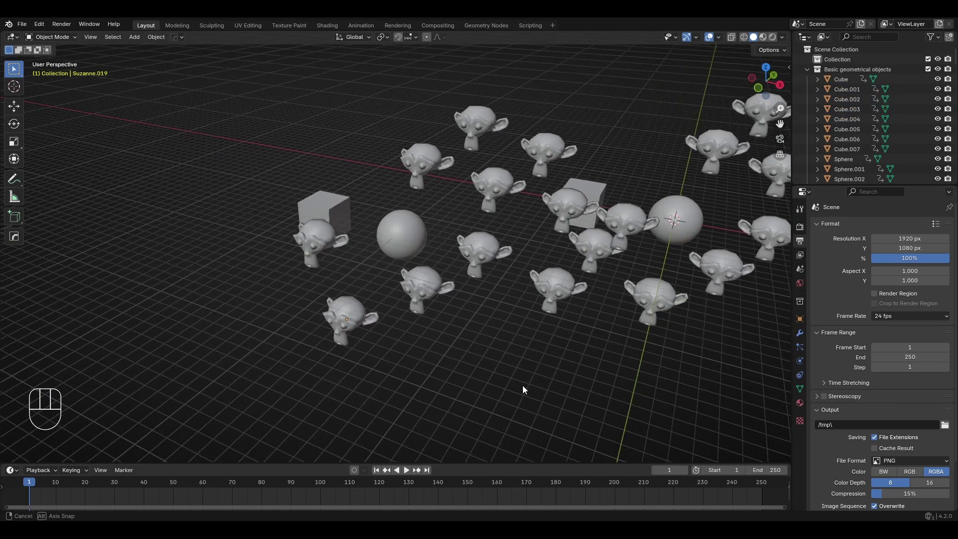
{"action": "scroll", "coordinate": [503, 388], "scroll_direction": "up", "scroll_amount": 3}
{"action": "scroll", "coordinate": [503, 387], "scroll_direction": "down", "scroll_amount": 5}
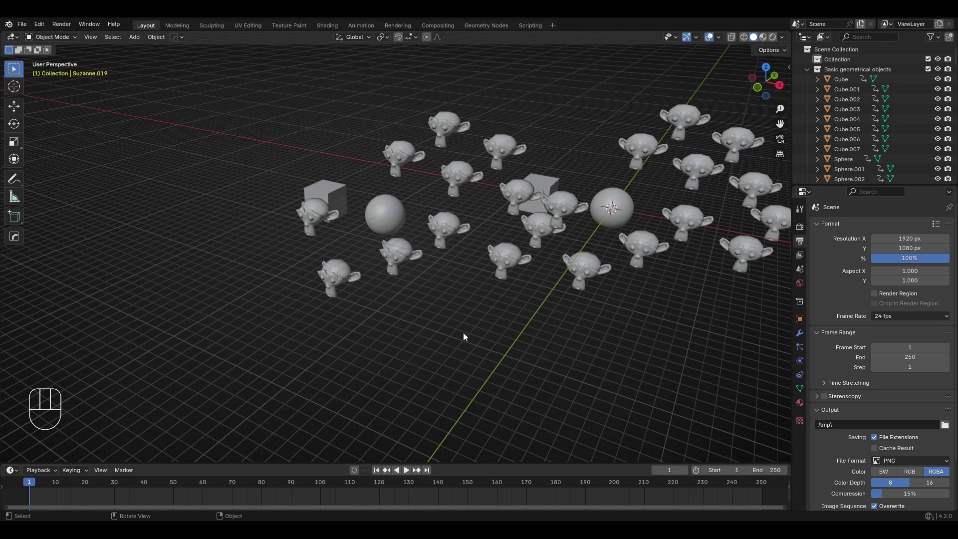
{"action": "middle_click_drag", "start_coordinate": [463, 332], "coordinate": [376, 307]}
{"action": "scroll", "coordinate": [377, 306], "scroll_direction": "down", "scroll_amount": 1}
{"action": "scroll", "coordinate": [348, 254], "scroll_direction": "down", "scroll_amount": 1}
{"action": "scroll", "coordinate": [363, 262], "scroll_direction": "up", "scroll_amount": 1}
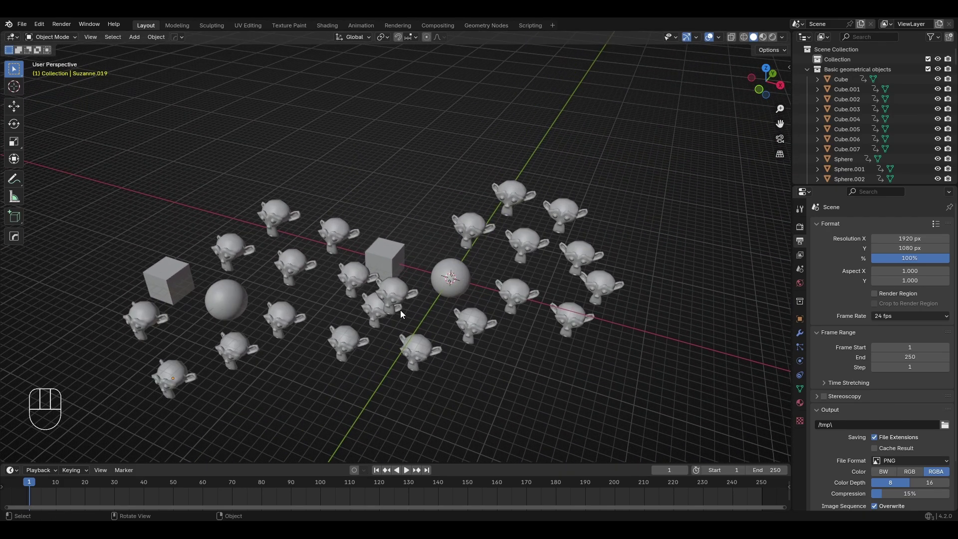
{"action": "middle_click_drag", "start_coordinate": [400, 310], "coordinate": [451, 295], "text": "shift"}
Select the monkey head in front of the central cube, beside the central sphere, and inspect it among the surrounding copies.
{"action": "left_click", "coordinate": [453, 276]}
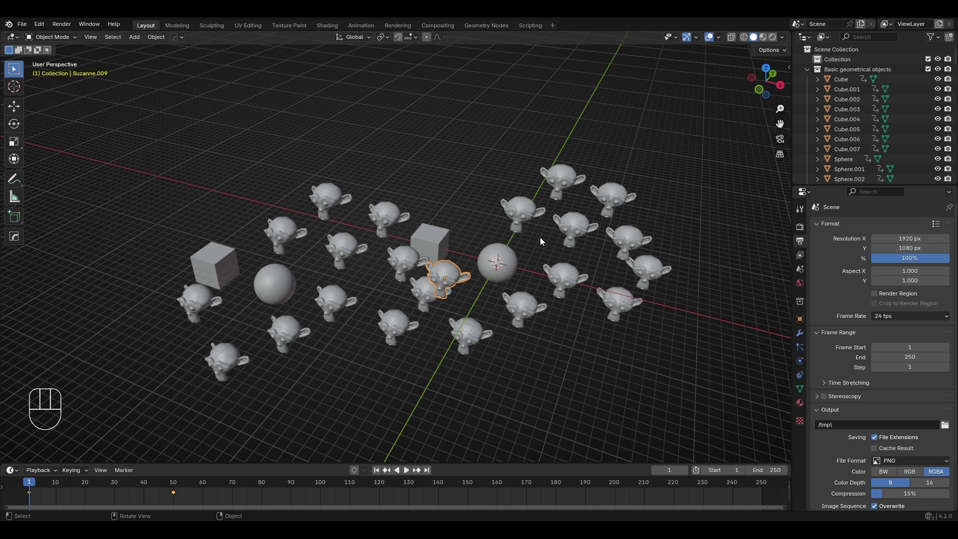
{"action": "scroll", "coordinate": [465, 268], "scroll_direction": "up", "scroll_amount": 5}
{"action": "scroll", "coordinate": [466, 267], "scroll_direction": "down", "scroll_amount": 5}
{"action": "scroll", "coordinate": [471, 279], "scroll_direction": "up", "scroll_amount": 4}
{"action": "scroll", "coordinate": [475, 291], "scroll_direction": "down", "scroll_amount": 5}
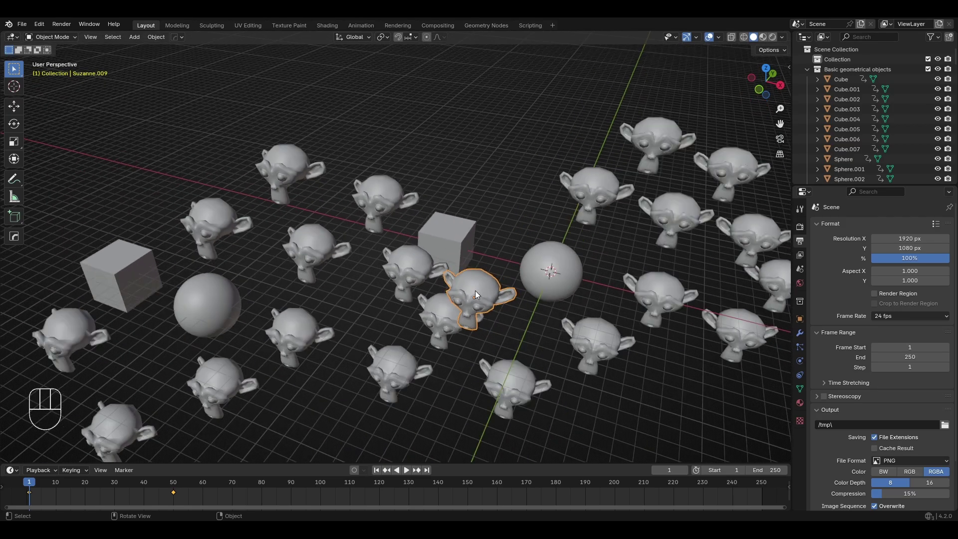
{"action": "middle_click_drag", "start_coordinate": [475, 290], "coordinate": [479, 271]}
{"action": "scroll", "coordinate": [579, 288], "scroll_direction": "up", "scroll_amount": 4}
{"action": "scroll", "coordinate": [580, 287], "scroll_direction": "down", "scroll_amount": 3}
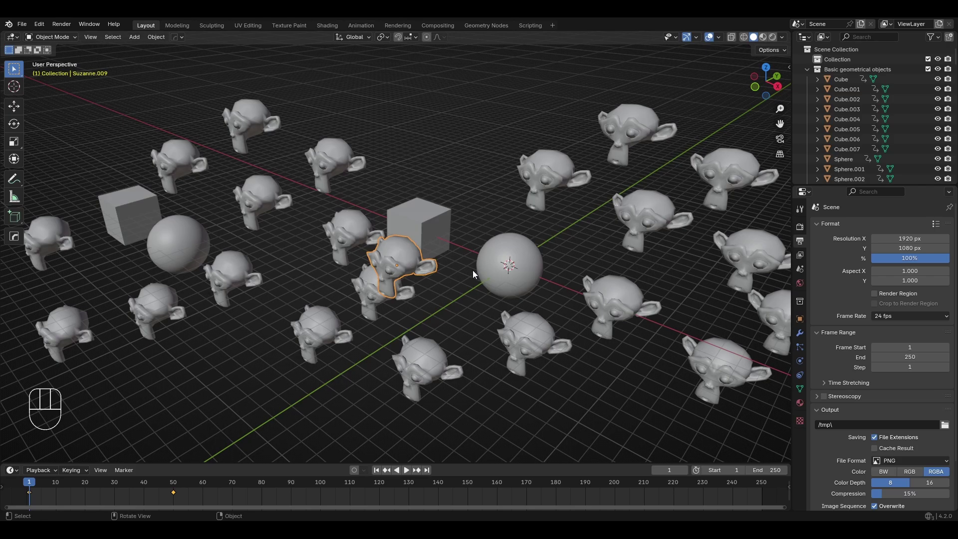
{"action": "middle_click_drag", "start_coordinate": [472, 270], "coordinate": [497, 271]}
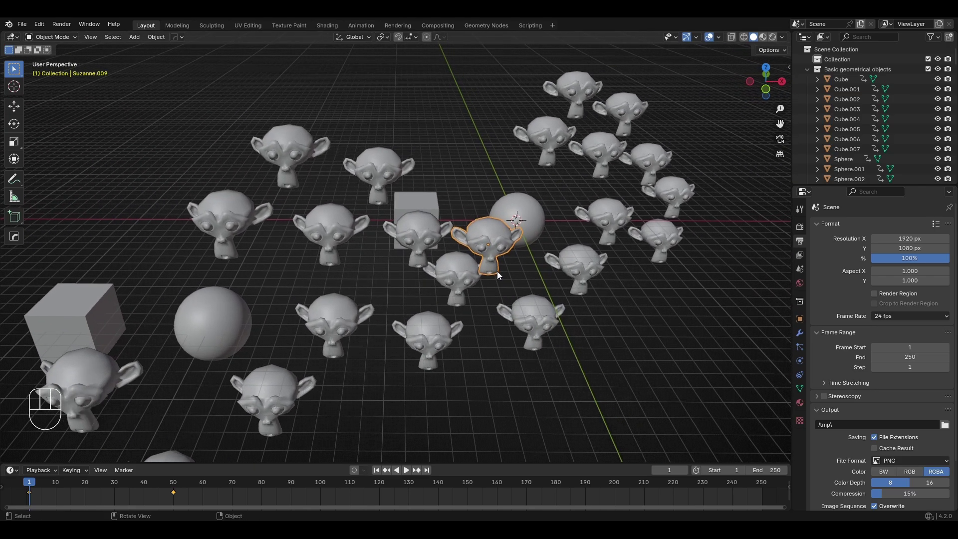
{"action": "scroll", "coordinate": [497, 271], "scroll_direction": "down", "scroll_amount": 2}
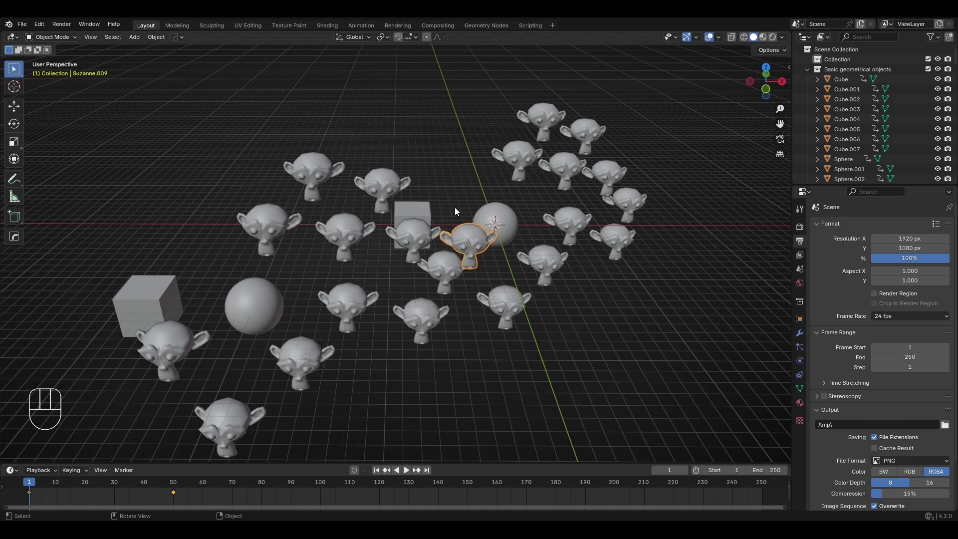
Make a linked duplicate of the selected monkey head, offset about 8.9 m in X, -4.3 m in Y and 1.8 m in Z.
{"action": "scroll", "coordinate": [456, 207], "scroll_direction": "up", "scroll_amount": 6}
{"action": "middle_click_drag", "start_coordinate": [437, 217], "coordinate": [507, 264]}
{"action": "scroll", "coordinate": [430, 253], "scroll_direction": "down", "scroll_amount": 5}
{"action": "middle_click_drag", "start_coordinate": [430, 252], "coordinate": [487, 277]}
{"action": "scroll", "coordinate": [517, 283], "scroll_direction": "up", "scroll_amount": 5}
{"action": "key", "text": "alt+d"}
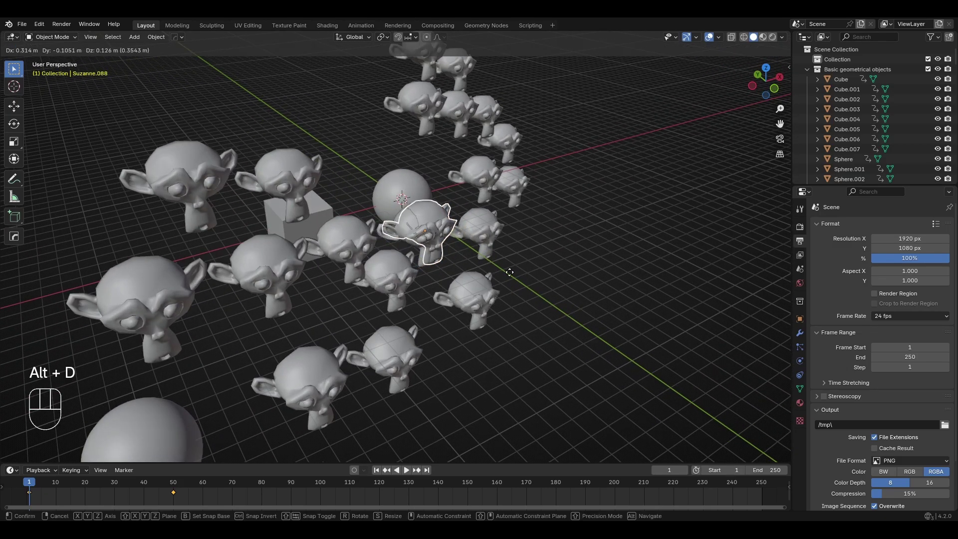
{"action": "left_click", "coordinate": [655, 242]}
{"action": "middle_click_drag", "start_coordinate": [648, 244], "coordinate": [549, 271]}
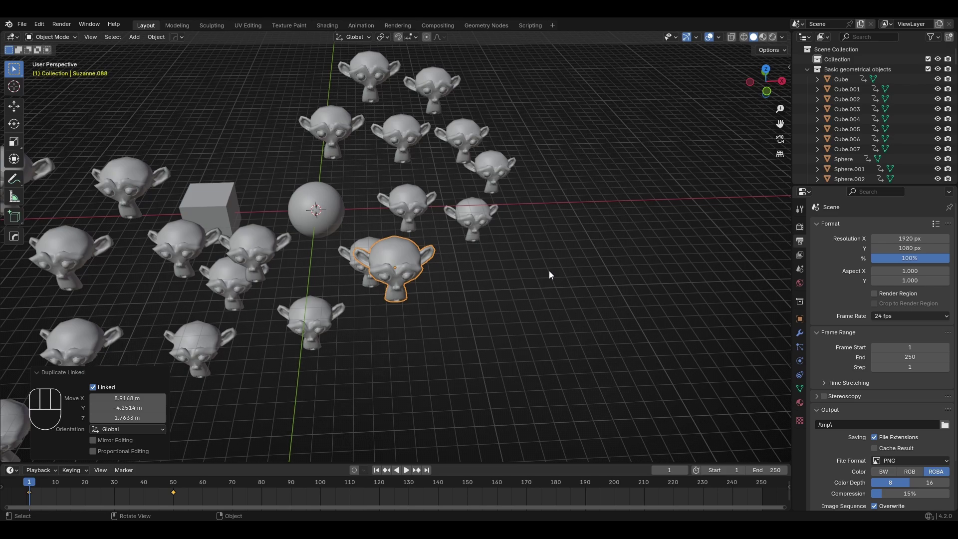
Enter Edit Mode on the linked copy and scale its whole mesh uniformly to 1.094.
{"action": "left_click", "coordinate": [45, 35]}
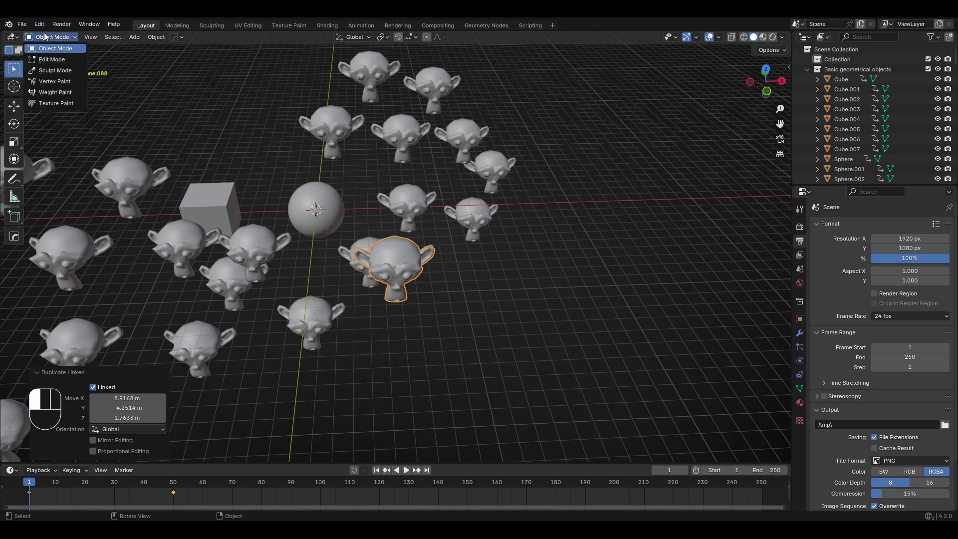
{"action": "left_click", "coordinate": [49, 59]}
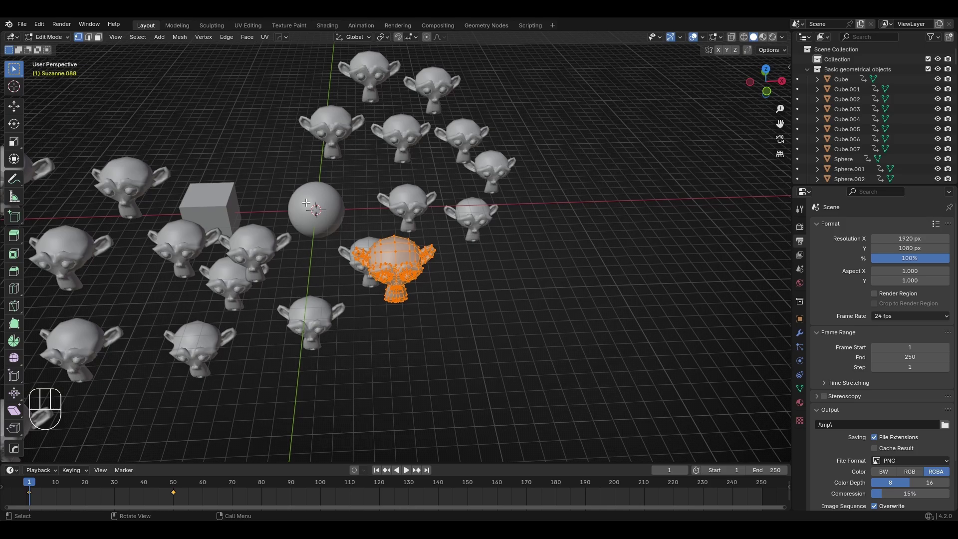
{"action": "middle_click_drag", "start_coordinate": [306, 202], "coordinate": [347, 214]}
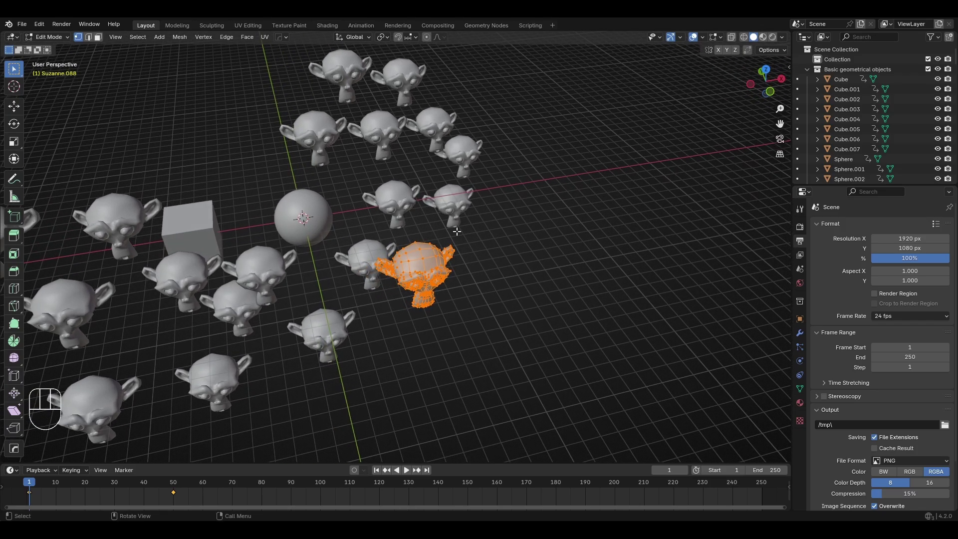
{"action": "key", "text": "s"}
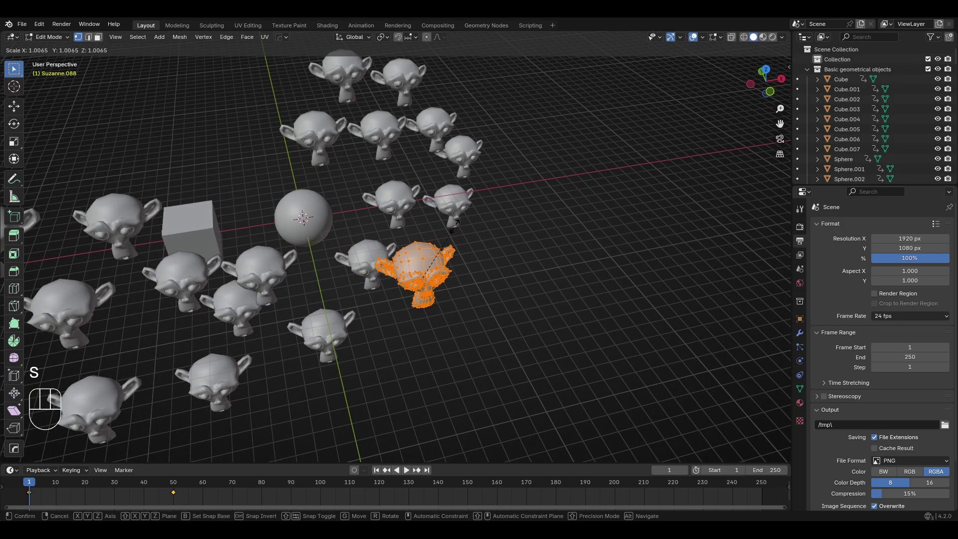
{"action": "left_click", "coordinate": [451, 222]}
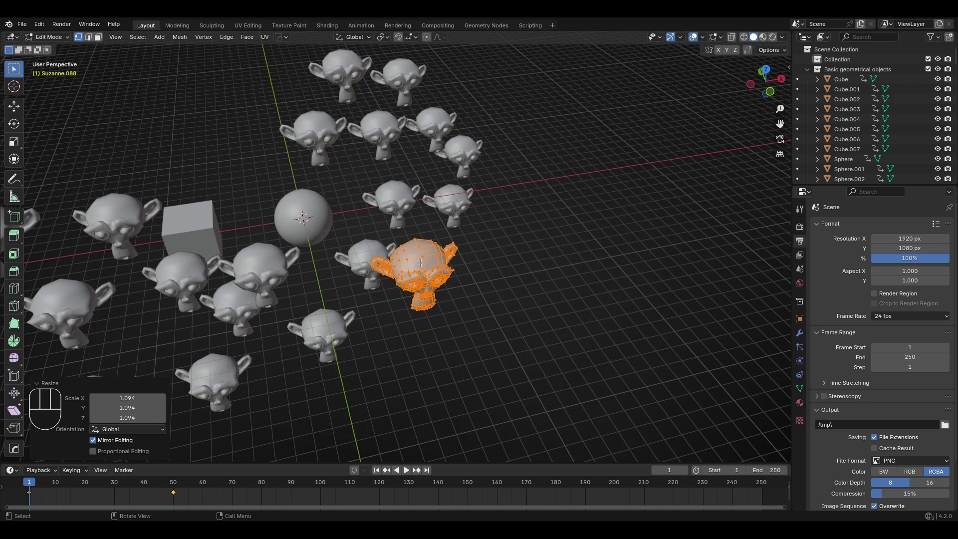
Move the linked copy's whole mesh about 8.57 m in X, -2.71 m in Y and -0.43 m in Z, and scale it to 1.007.
{"action": "key", "text": "g"}
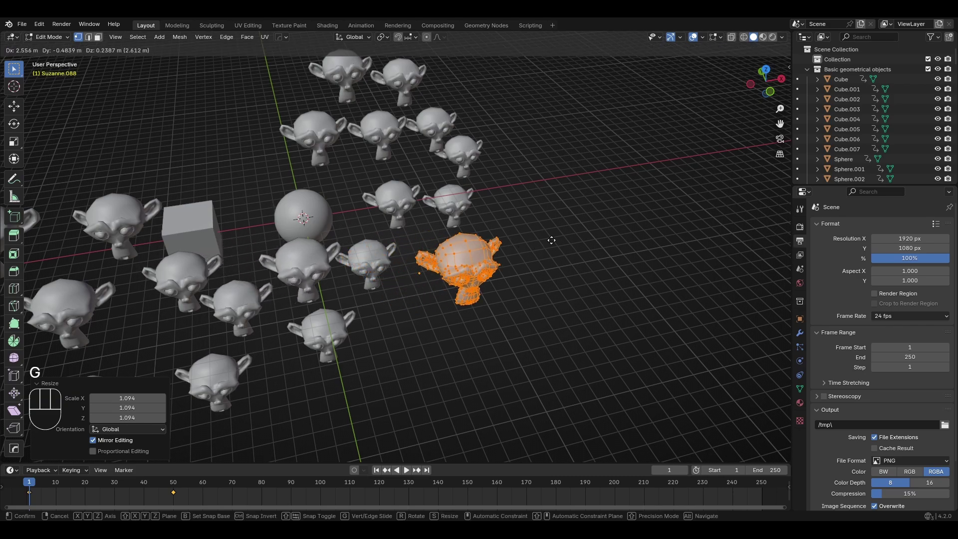
{"action": "left_click", "coordinate": [656, 274]}
{"action": "middle_click_drag", "start_coordinate": [419, 274], "coordinate": [332, 235], "text": "shift"}
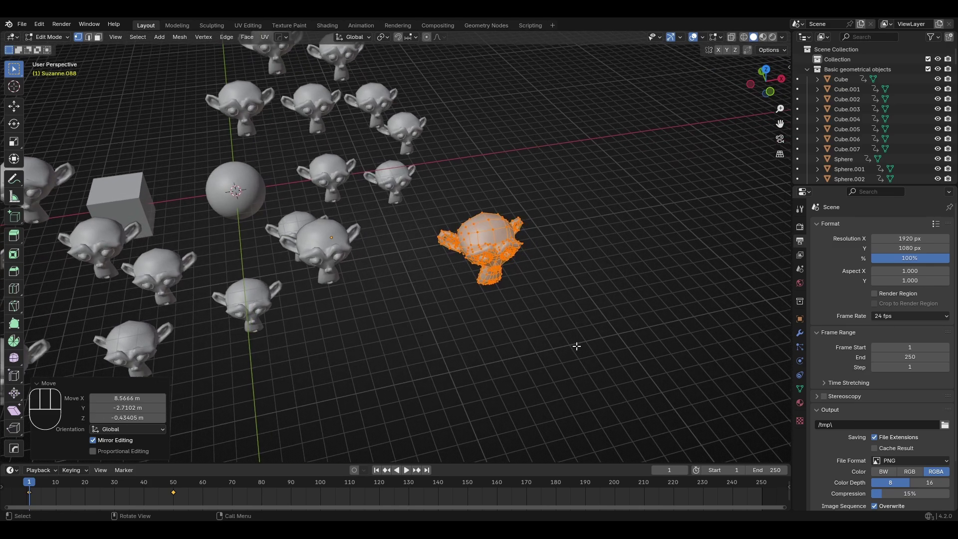
{"action": "key", "text": "s"}
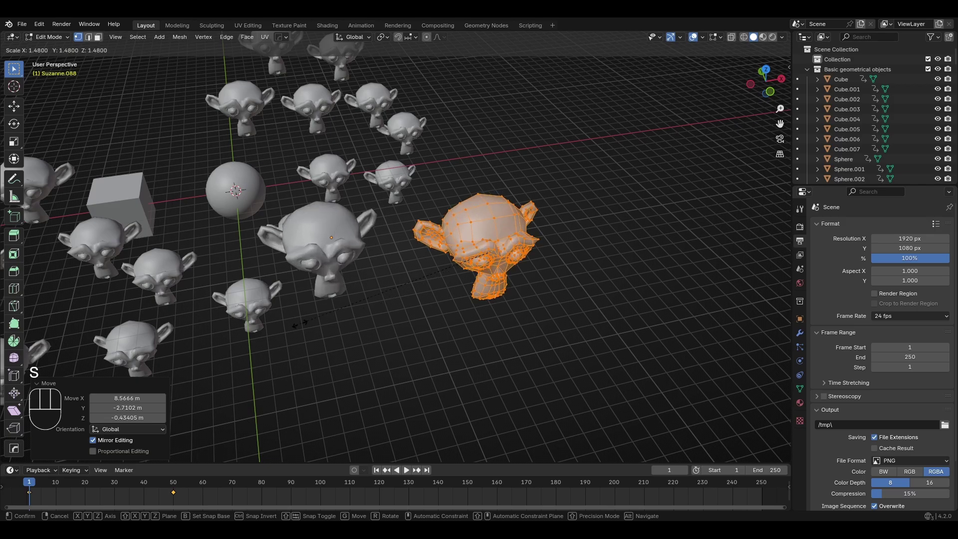
{"action": "left_click", "coordinate": [379, 306]}
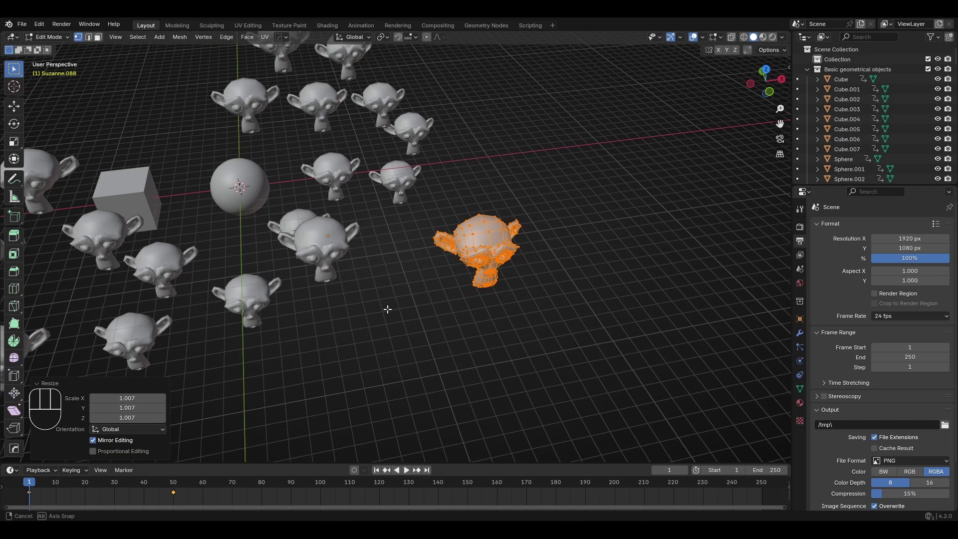
{"action": "middle_click_drag", "start_coordinate": [387, 310], "coordinate": [415, 307], "text": "shift"}
Scale the linked copy's mesh again and shift it about 0.88 m in X, -0.40 m in Y and 0.19 m in Z.
{"action": "key", "text": "s"}
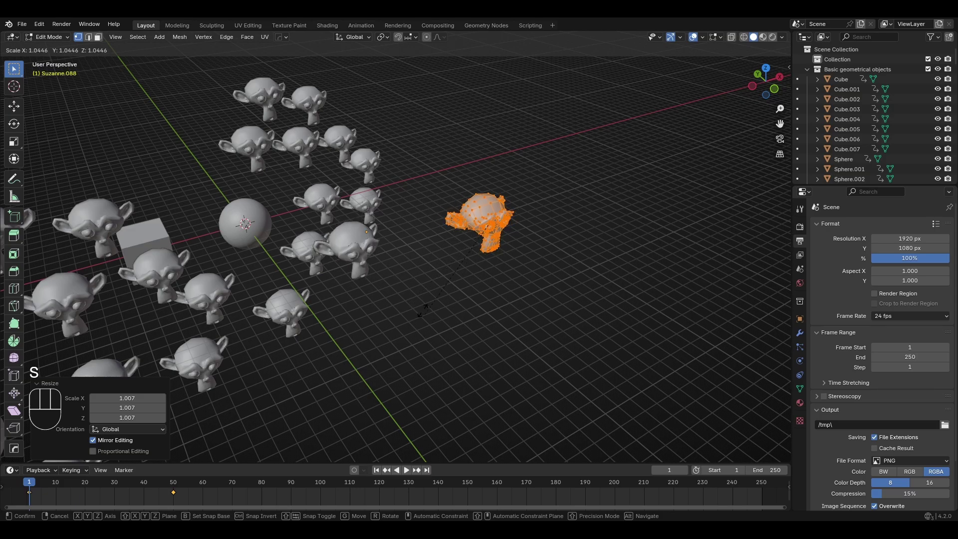
{"action": "left_click", "coordinate": [422, 311]}
{"action": "key", "text": "g"}
{"action": "left_click", "coordinate": [386, 300]}
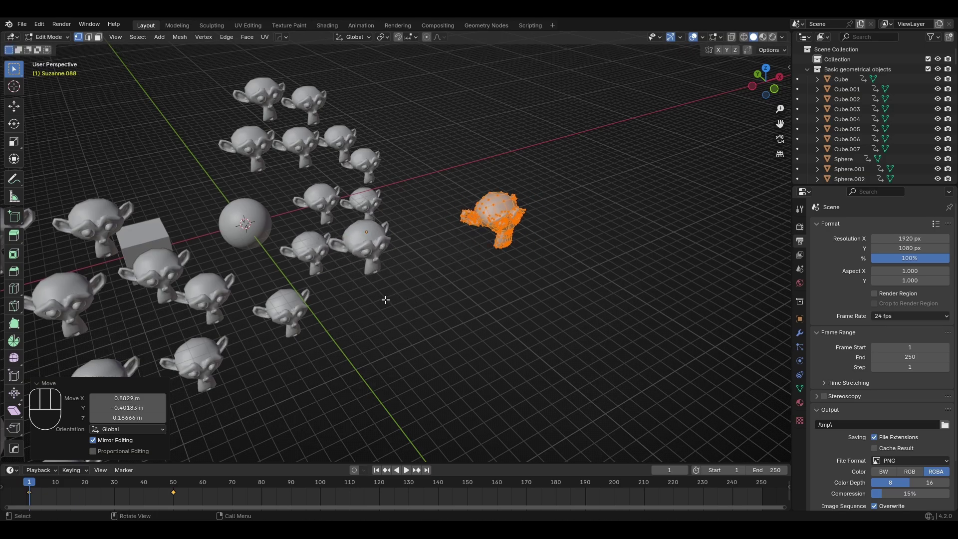
Move the mesh about 1.17 m in X, -0.32 m in Y and 1.00 m in Z within Edit Mode.
{"action": "middle_click_drag", "start_coordinate": [385, 300], "coordinate": [452, 329]}
{"action": "key", "text": "g"}
{"action": "left_click", "coordinate": [474, 359]}
Rescale the whole mesh uniformly and return to Object Mode.
{"action": "key", "text": "s"}
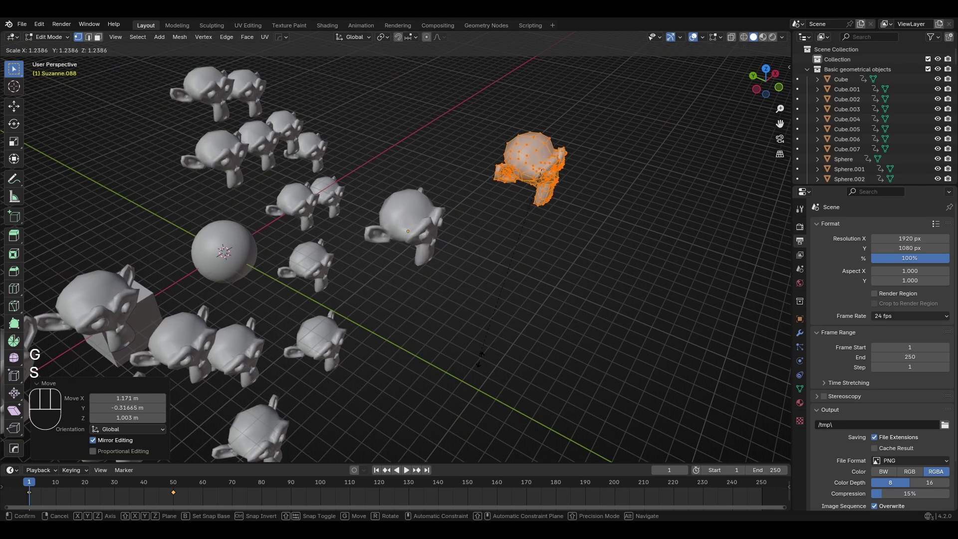
{"action": "left_click", "coordinate": [492, 306]}
{"action": "key", "text": "Tab"}
{"action": "middle_click_drag", "start_coordinate": [492, 306], "coordinate": [426, 305]}
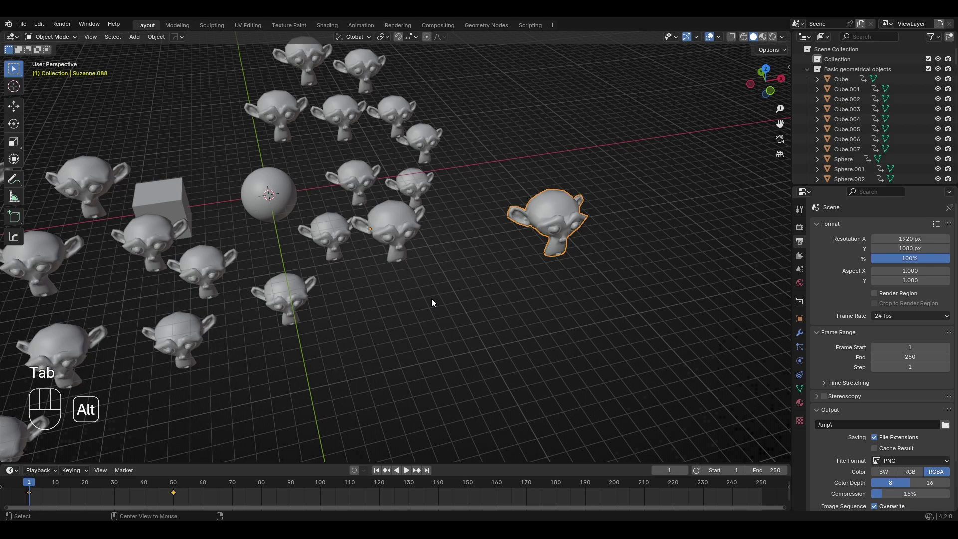
Place another linked duplicate of the monkey head in front of the first two linked heads and add those two to the selection.
{"action": "key", "text": "alt+d"}
{"action": "left_click", "coordinate": [324, 388]}
{"action": "middle_click_drag", "start_coordinate": [323, 387], "coordinate": [419, 269]}
{"action": "left_click", "coordinate": [425, 240], "text": "shift"}
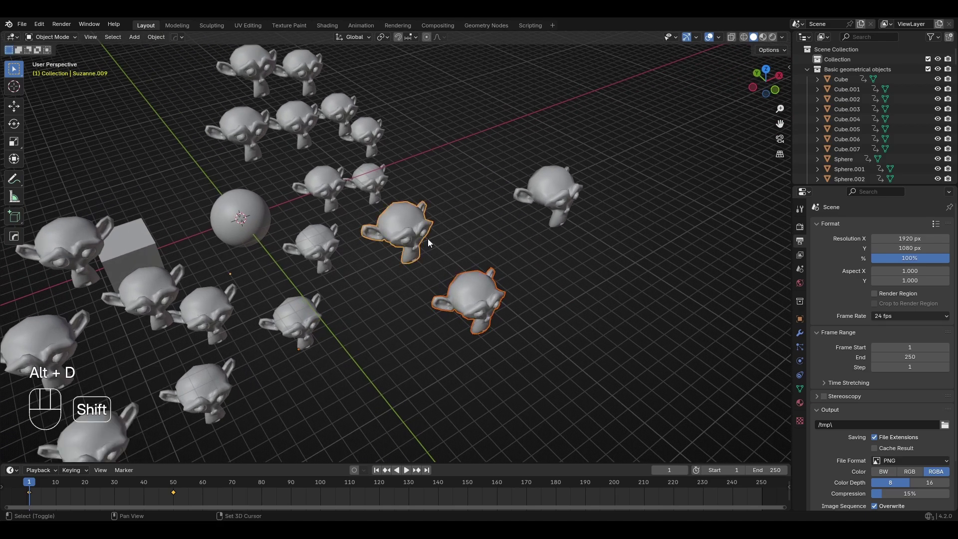
{"action": "left_click", "coordinate": [547, 220], "text": "shift"}
Scale down the newest linked head's mesh slightly in Edit Mode and return to Object Mode.
{"action": "left_click", "coordinate": [483, 291]}
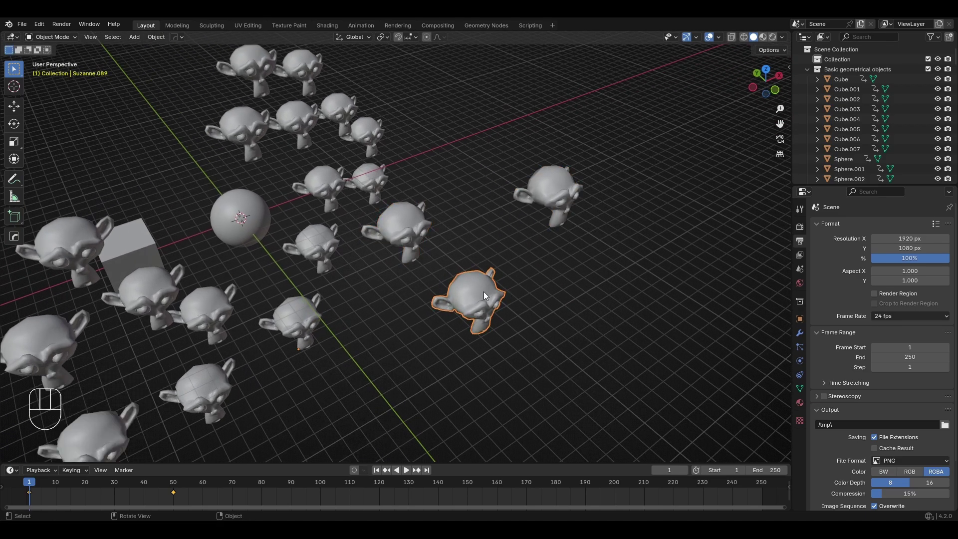
{"action": "key", "text": "Tab"}
{"action": "key", "text": "s"}
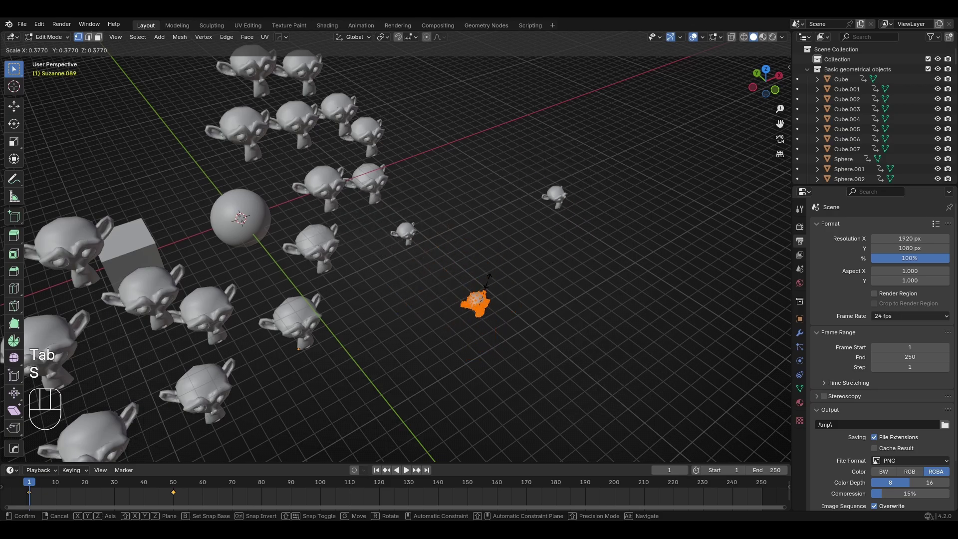
{"action": "left_click", "coordinate": [514, 262]}
{"action": "key", "text": "Tab"}
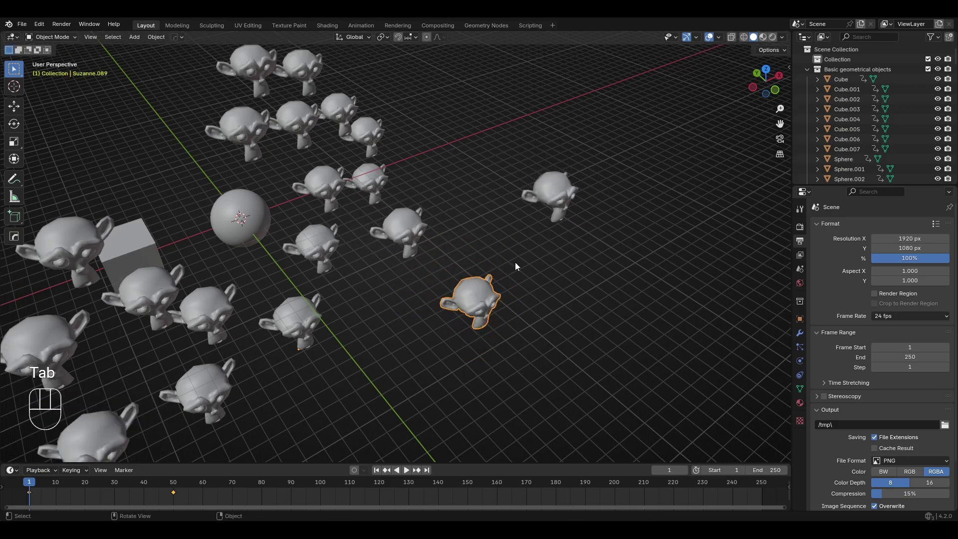
Move the newest linked head by about (2.56, 1.22, 2.67) m and again by about (-3.06, -0.08, -0.87) m in Object Mode.
{"action": "middle_click_drag", "start_coordinate": [515, 262], "coordinate": [486, 279]}
{"action": "key", "text": "g"}
{"action": "left_click", "coordinate": [525, 216]}
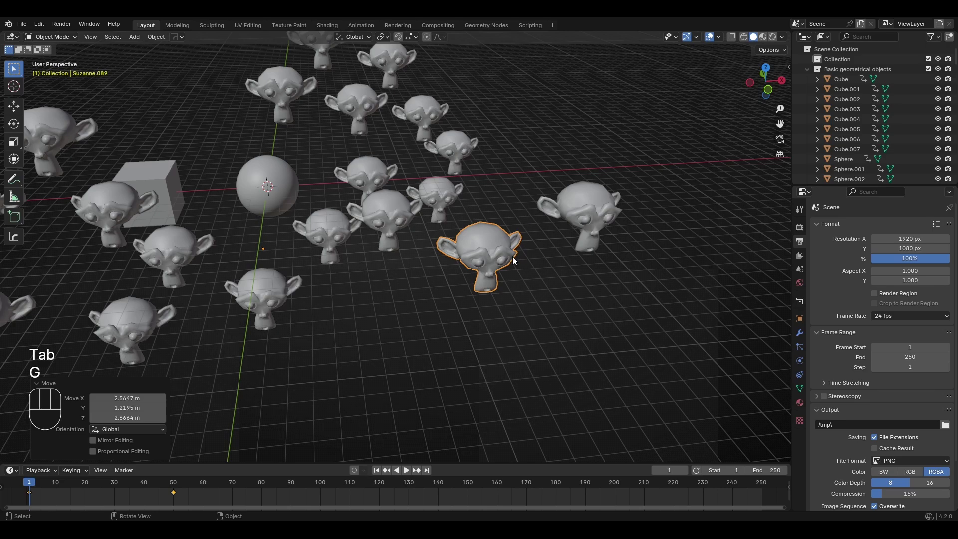
{"action": "key", "text": "g"}
{"action": "left_click", "coordinate": [434, 282]}
Try scaling the newest linked head in Object Mode and reposition it in two moves, the first about (2.59, -0.60, -0.40) m.
{"action": "key", "text": "s"}
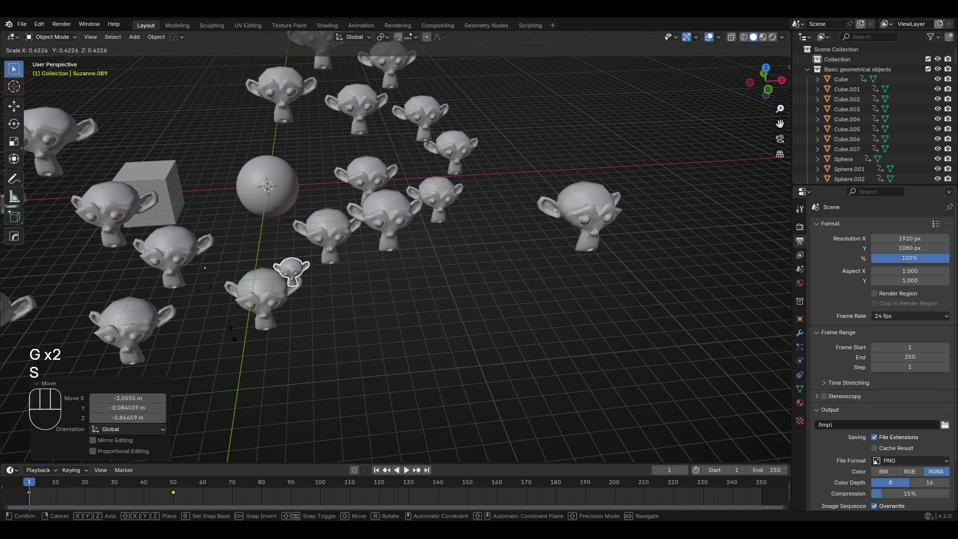
{"action": "left_click", "coordinate": [452, 324]}
{"action": "key", "text": "g"}
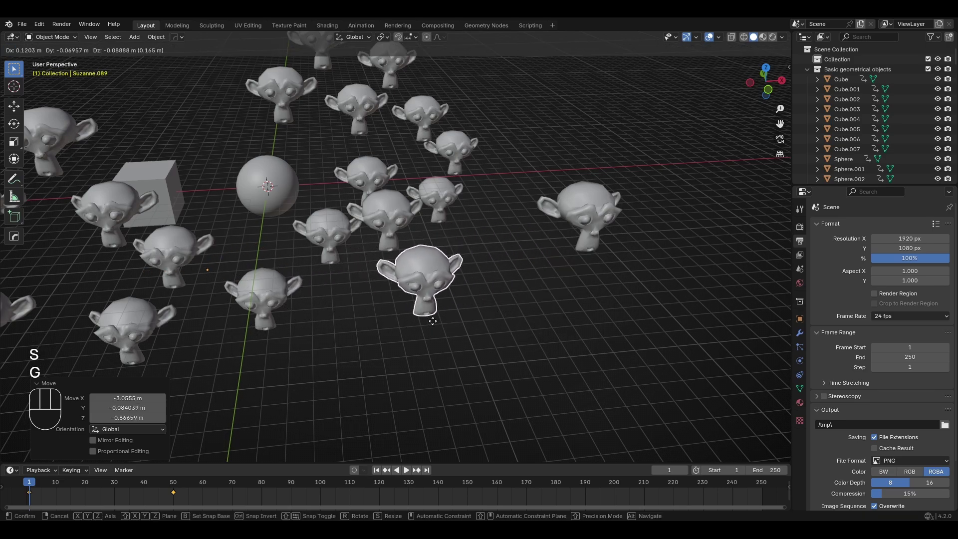
{"action": "left_click", "coordinate": [461, 338]}
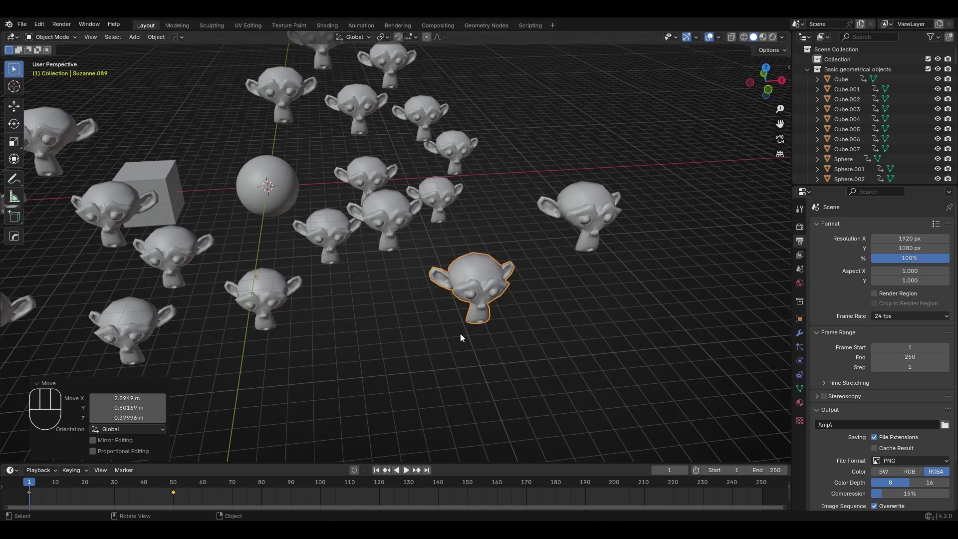
{"action": "key", "text": "g"}
{"action": "left_click", "coordinate": [336, 335]}
Move the outermost linked monkey head about -2.06 m in X, 11.35 m in Y and -4.86 m in Z, closer to the group.
{"action": "middle_click_drag", "start_coordinate": [336, 336], "coordinate": [349, 282]}
{"action": "left_click", "coordinate": [314, 229]}
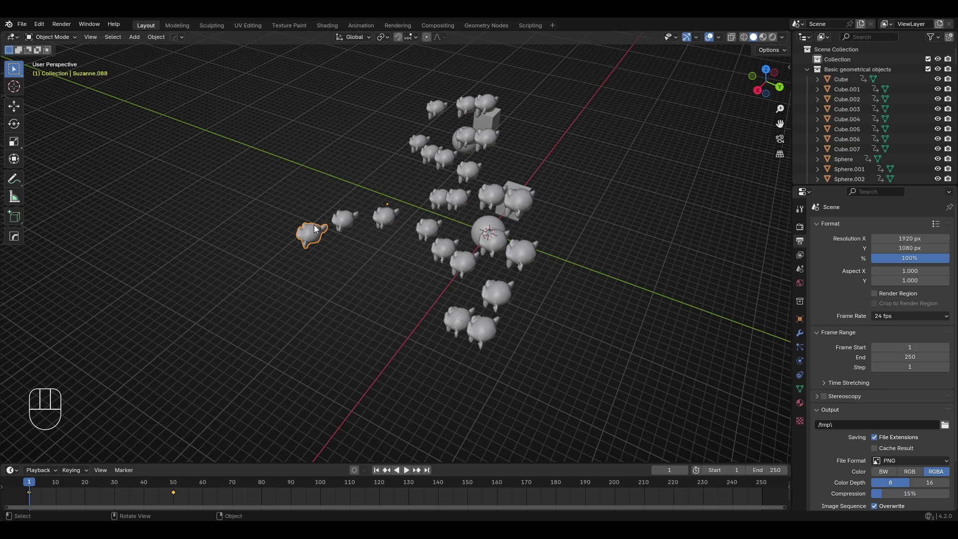
{"action": "key", "text": "g"}
{"action": "left_click", "coordinate": [358, 227]}
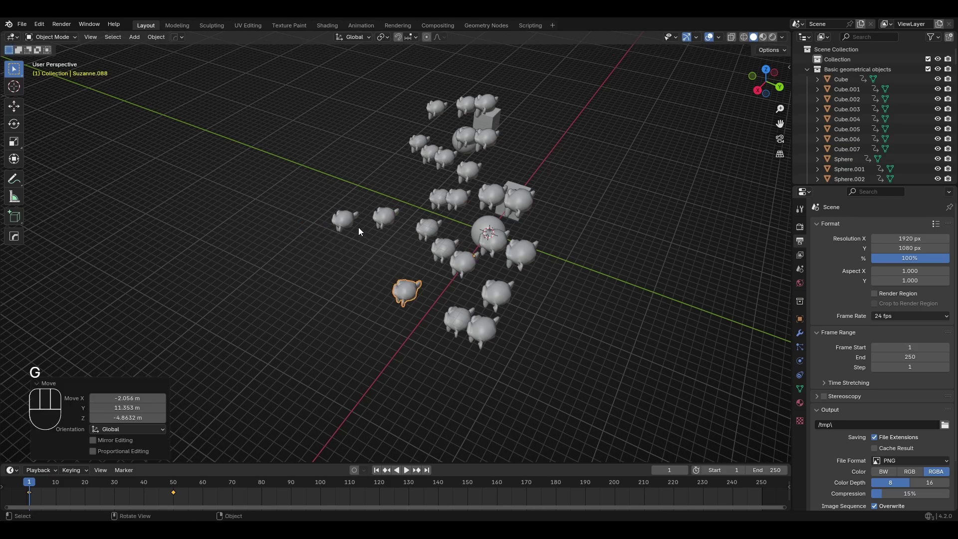
Move the newest linked monkey head about -0.96 m in X, 6.69 m in Y and -3.11 m in Z.
{"action": "left_click", "coordinate": [349, 222]}
{"action": "key", "text": "g"}
{"action": "left_click", "coordinate": [340, 263]}
Play the animation from frame 1, watch the objects move from another angle, and stop playback.
{"action": "middle_click_drag", "start_coordinate": [340, 267], "coordinate": [469, 298]}
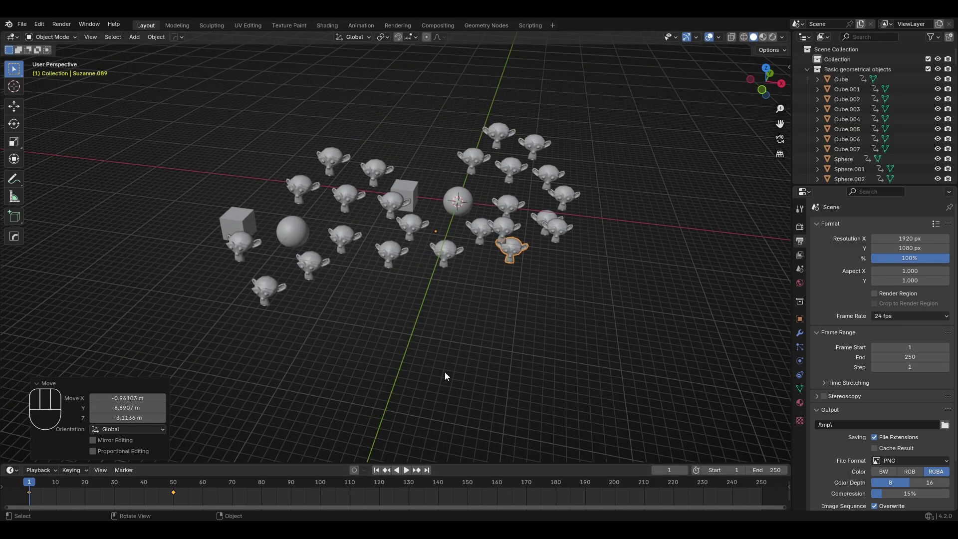
{"action": "key", "text": "space"}
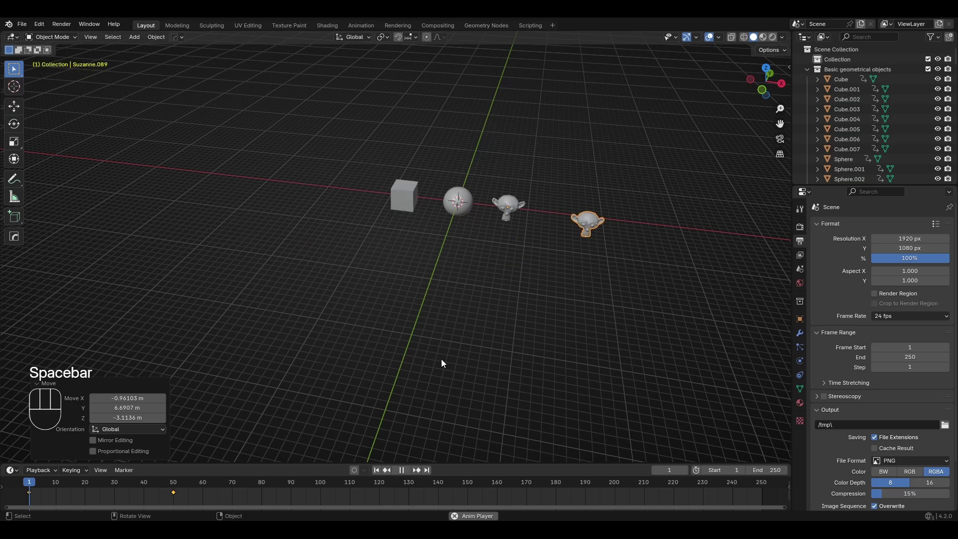
{"action": "middle_click_drag", "start_coordinate": [424, 338], "coordinate": [421, 380]}
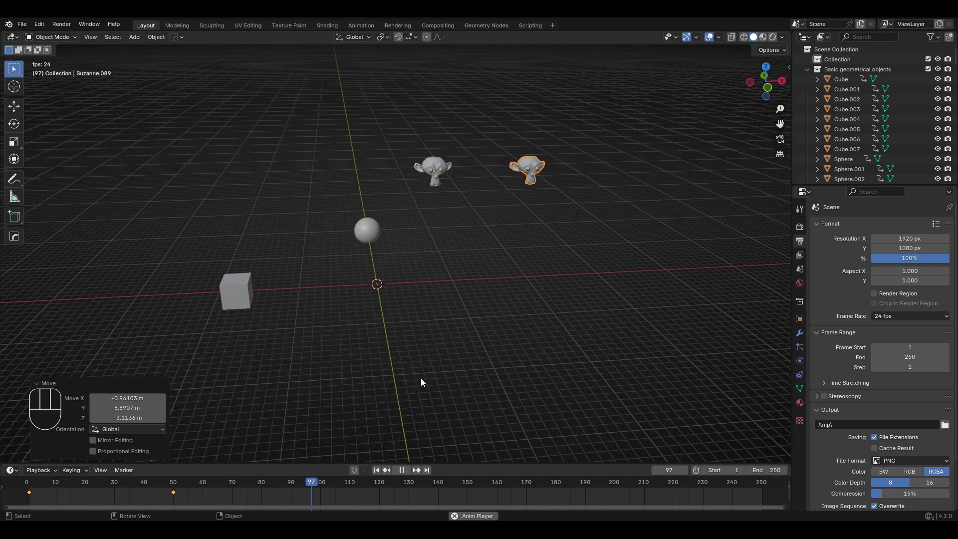
{"action": "key", "text": "space"}
Return the playhead to frame 0 and play the animation up to frame 13.
{"action": "left_click", "coordinate": [76, 488]}
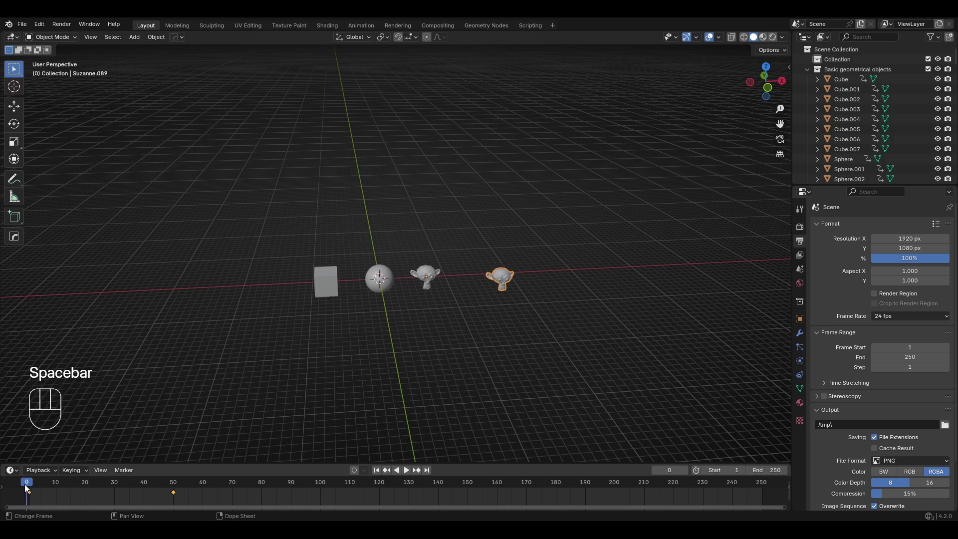
{"action": "key", "text": "space"}
{"action": "scroll", "coordinate": [261, 332], "scroll_direction": "up", "scroll_amount": 2}
{"action": "key", "text": "space"}
Pull two cubes off the overlapping stack: one by about (-4.28, 3.72, 7.82) m, the other in front of the sphere near the Y axis.
{"action": "left_click", "coordinate": [277, 290]}
{"action": "key", "text": "g"}
{"action": "left_click", "coordinate": [233, 210]}
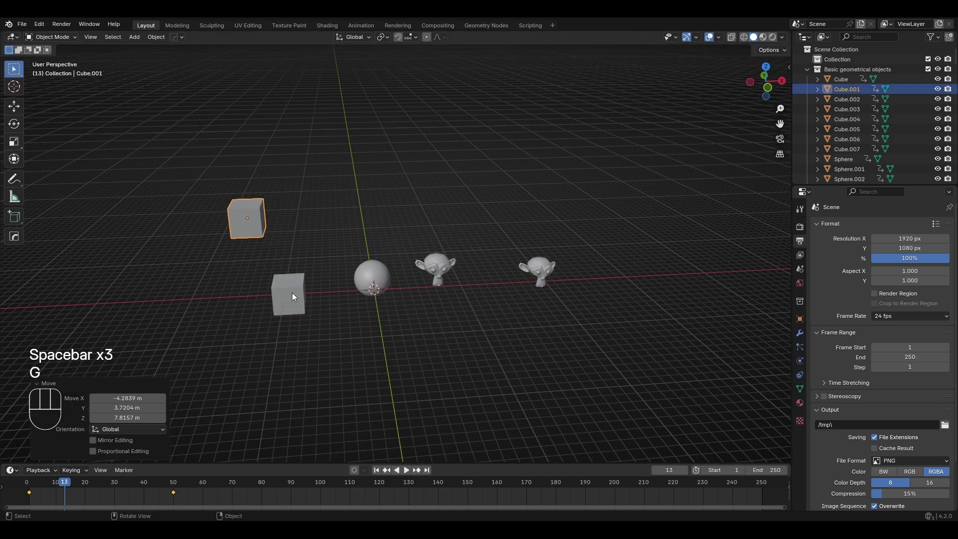
{"action": "left_click", "coordinate": [292, 294]}
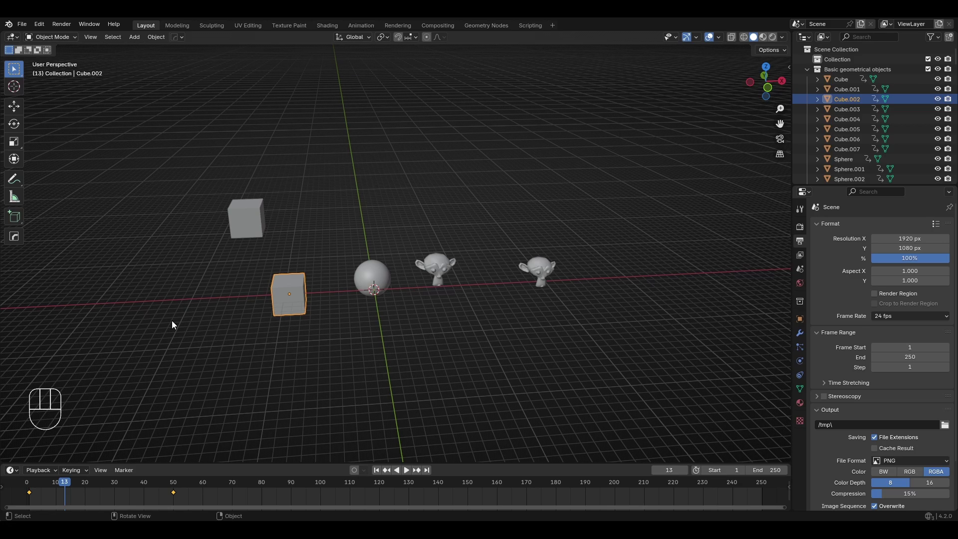
{"action": "key", "text": "g"}
{"action": "left_click", "coordinate": [256, 376]}
Move two more cubes off the stack, one far toward negative X in the foreground, the other above and behind the sphere.
{"action": "left_click", "coordinate": [282, 291]}
{"action": "key", "text": "g"}
{"action": "left_click", "coordinate": [143, 395]}
{"action": "left_click", "coordinate": [288, 296]}
{"action": "key", "text": "g"}
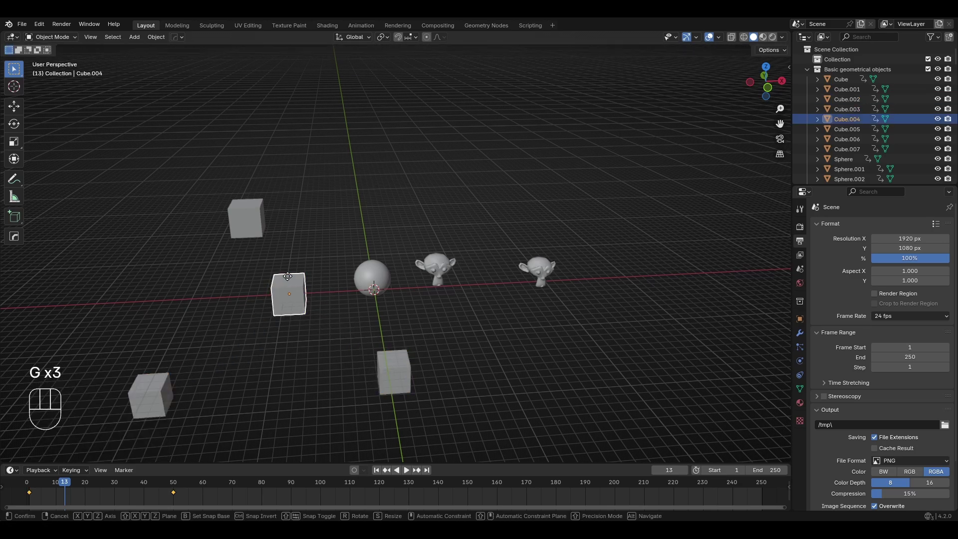
{"action": "left_click", "coordinate": [382, 222]}
Move one cube to the foreground in front of the stack and another about -13.4 m in X, -0.22 m in Y and -4.16 m in Z.
{"action": "left_click", "coordinate": [298, 290]}
{"action": "key", "text": "g"}
{"action": "left_click", "coordinate": [313, 382]}
{"action": "left_click", "coordinate": [288, 307]}
{"action": "key", "text": "g"}
{"action": "left_click", "coordinate": [168, 347]}
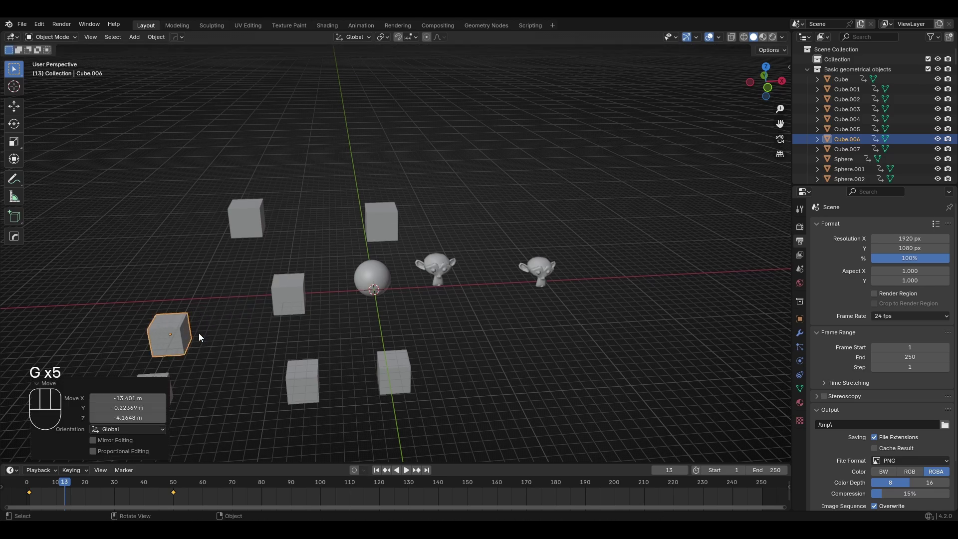
Place one remaining stacked cube just beneath the central sphere and the other toward negative X, near the first relocated cube.
{"action": "left_click", "coordinate": [289, 299]}
{"action": "key", "text": "g"}
{"action": "left_click", "coordinate": [375, 321]}
{"action": "left_click", "coordinate": [303, 306]}
{"action": "key", "text": "g"}
{"action": "left_click", "coordinate": [199, 271]}
Pull two spheres off the central stack, one toward negative X and one beside the cube under the stack toward positive X.
{"action": "left_click", "coordinate": [372, 275]}
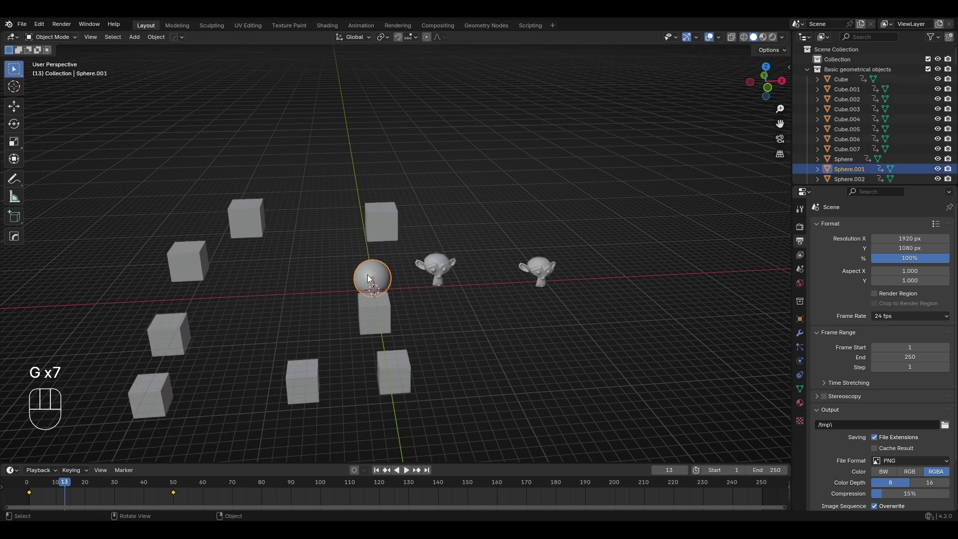
{"action": "key", "text": "g"}
{"action": "left_click", "coordinate": [287, 281]}
{"action": "left_click", "coordinate": [372, 274]}
{"action": "key", "text": "g"}
{"action": "left_click", "coordinate": [418, 313]}
Move a third sphere by about (-8.63, -1.27, -5.40) m and a fourth to just beside the cube behind the stack.
{"action": "key", "text": "g"}
{"action": "left_click", "coordinate": [280, 335]}
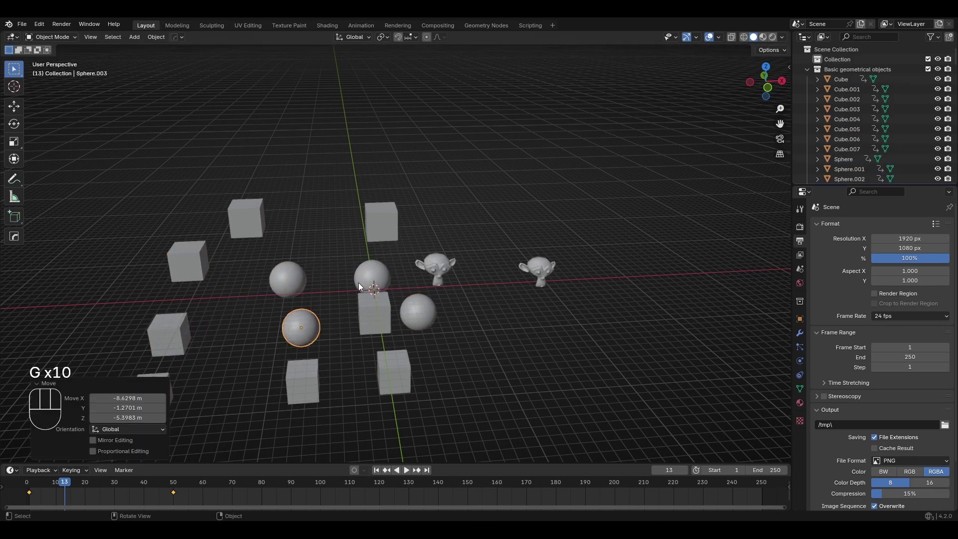
{"action": "left_click", "coordinate": [371, 275]}
{"action": "key", "text": "g"}
{"action": "left_click", "coordinate": [469, 297]}
{"action": "key", "text": "g"}
{"action": "left_click", "coordinate": [410, 244]}
Move a fifth sphere about -10.12 m in X, 5.02 m in Y and 9.38 m in Z, and nudge it above the rear cube.
{"action": "left_click", "coordinate": [377, 283]}
{"action": "key", "text": "g"}
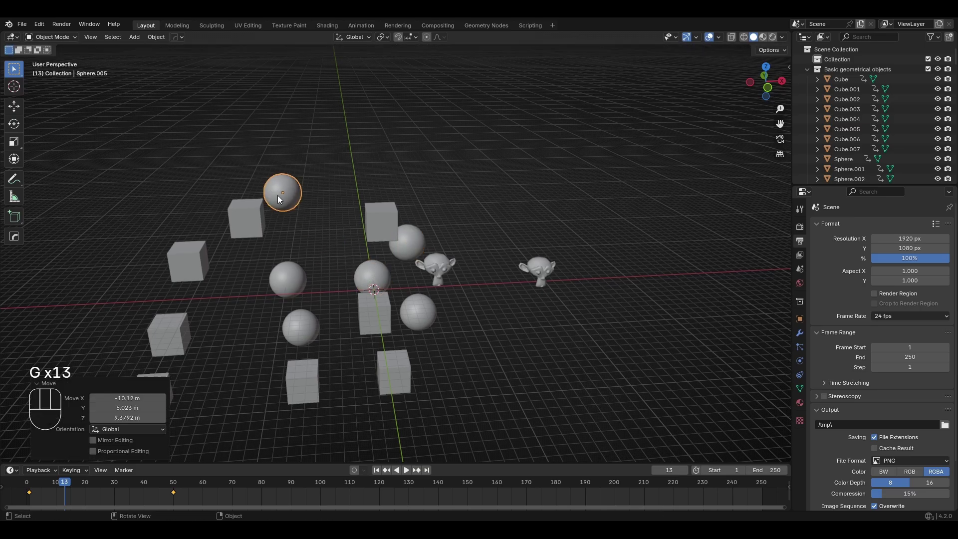
{"action": "left_click", "coordinate": [278, 196]}
{"action": "key", "text": "g"}
{"action": "left_click", "coordinate": [264, 193]}
Move two stacked monkey heads into the foreground, the outer one by about (3.11, -3.16, -6.78) m on its final move.
{"action": "left_click", "coordinate": [425, 265]}
{"action": "key", "text": "g"}
{"action": "left_click", "coordinate": [519, 298]}
{"action": "left_click", "coordinate": [489, 322]}
{"action": "key", "text": "g"}
{"action": "left_click", "coordinate": [570, 361]}
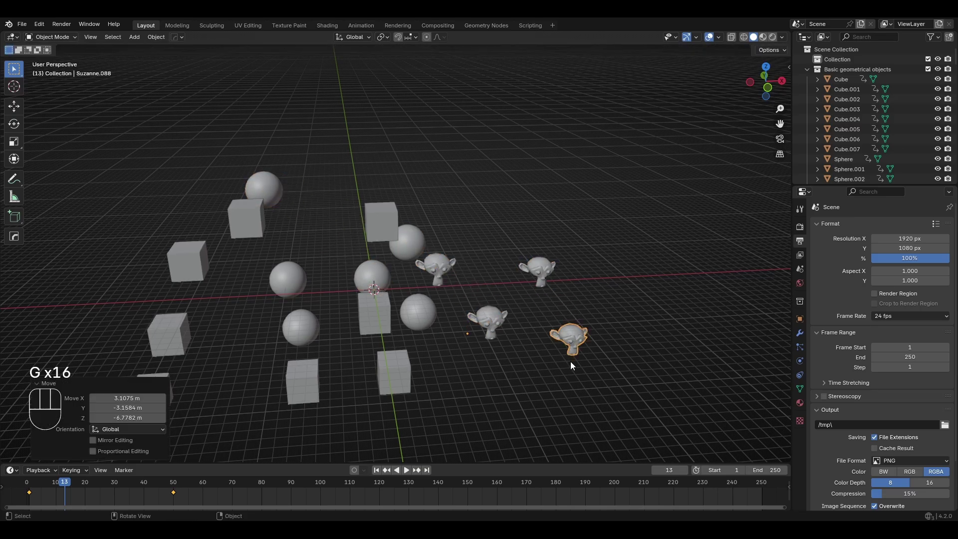
Move one stacked monkey head up and behind the stack, and another about -15.27 m in X, 3.01 m in Y and 3.13 m in Z.
{"action": "left_click", "coordinate": [438, 263]}
{"action": "key", "text": "g"}
{"action": "left_click", "coordinate": [497, 227]}
{"action": "left_click", "coordinate": [439, 269]}
{"action": "key", "text": "g"}
{"action": "left_click", "coordinate": [272, 235]}
Examine the spread-out cubes, spheres and monkey heads from several angles and distances.
{"action": "mouse_move", "coordinate": [272, 234]}
{"action": "middle_mouse_down"}
{"action": "mouse_move", "coordinate": [418, 272]}
{"action": "mouse_move", "coordinate": [309, 262]}
{"action": "mouse_move", "coordinate": [283, 237]}
{"action": "middle_mouse_up"}
{"action": "scroll", "coordinate": [256, 302], "scroll_direction": "up", "scroll_amount": 3}
{"action": "middle_click_drag", "start_coordinate": [256, 301], "coordinate": [325, 313], "text": "shift"}
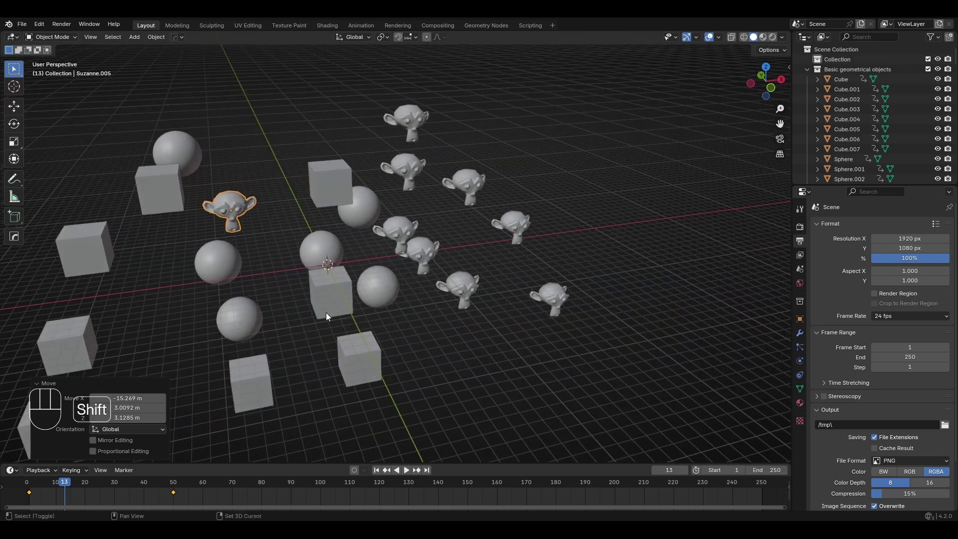
{"action": "scroll", "coordinate": [349, 285], "scroll_direction": "up", "scroll_amount": 3}
{"action": "scroll", "coordinate": [350, 286], "scroll_direction": "down", "scroll_amount": 3}
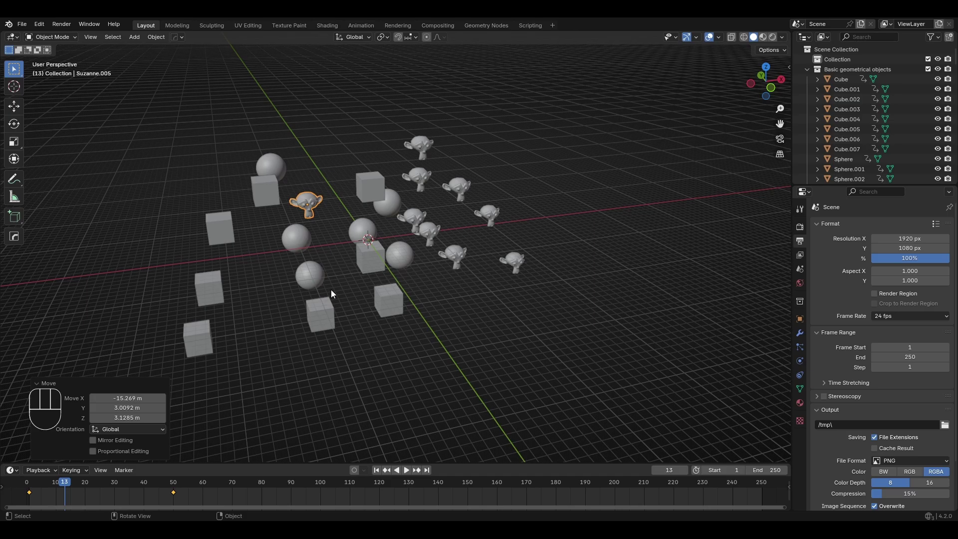
{"action": "scroll", "coordinate": [331, 290], "scroll_direction": "down", "scroll_amount": 5}
{"action": "middle_click_drag", "start_coordinate": [331, 289], "coordinate": [367, 291]}
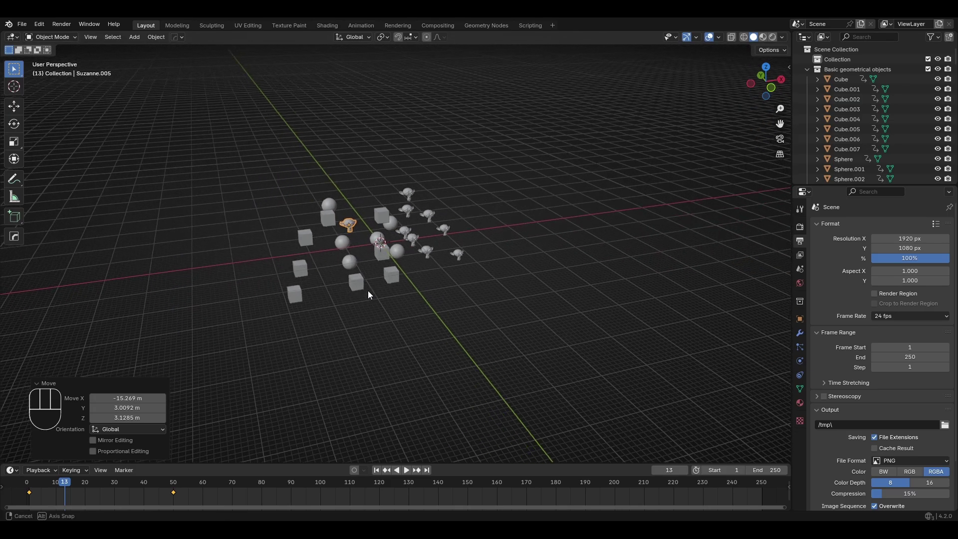
{"action": "scroll", "coordinate": [367, 290], "scroll_direction": "up", "scroll_amount": 5}
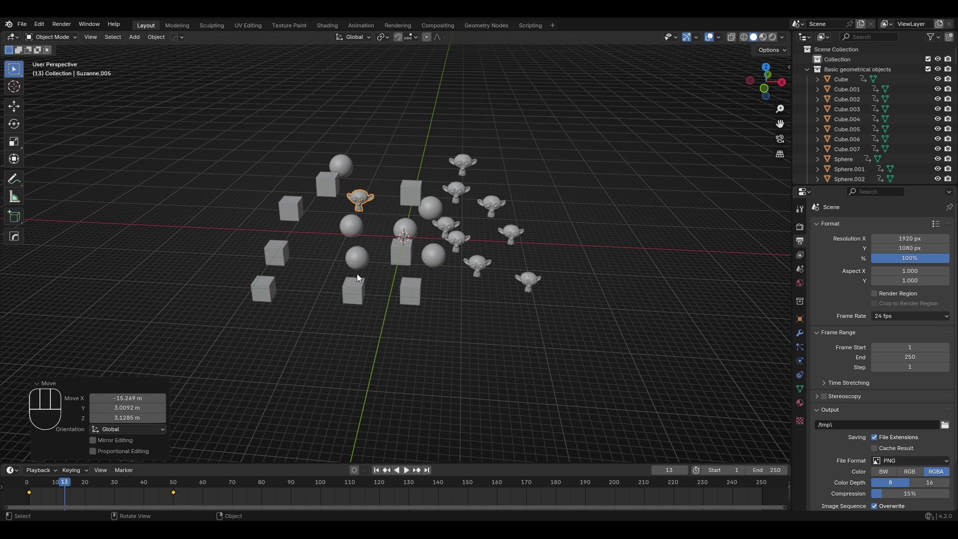